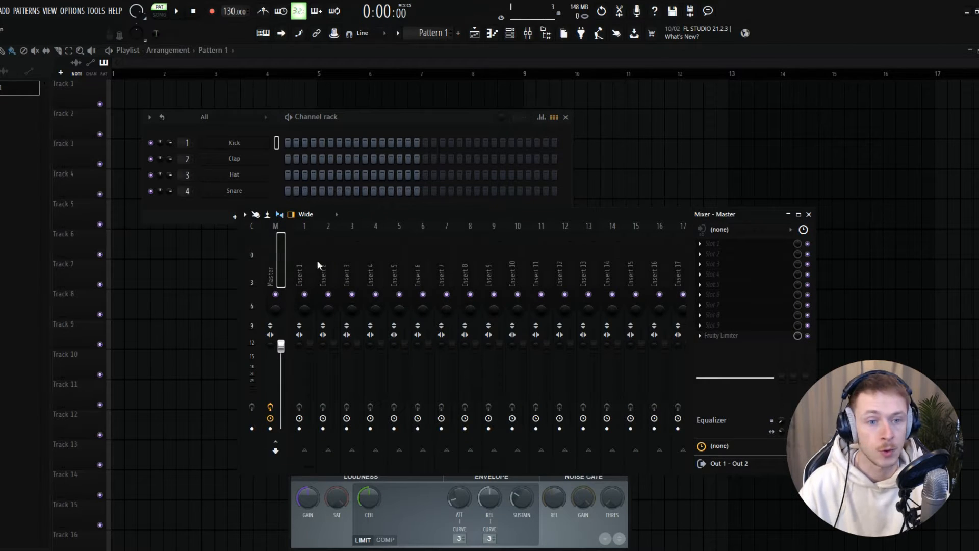
Rename the first mixer insert track DRUMS and colour it lime green
{"action": "left_click", "coordinate": [352, 273]}
{"action": "left_click", "coordinate": [400, 266]}
{"action": "left_click", "coordinate": [304, 270]}
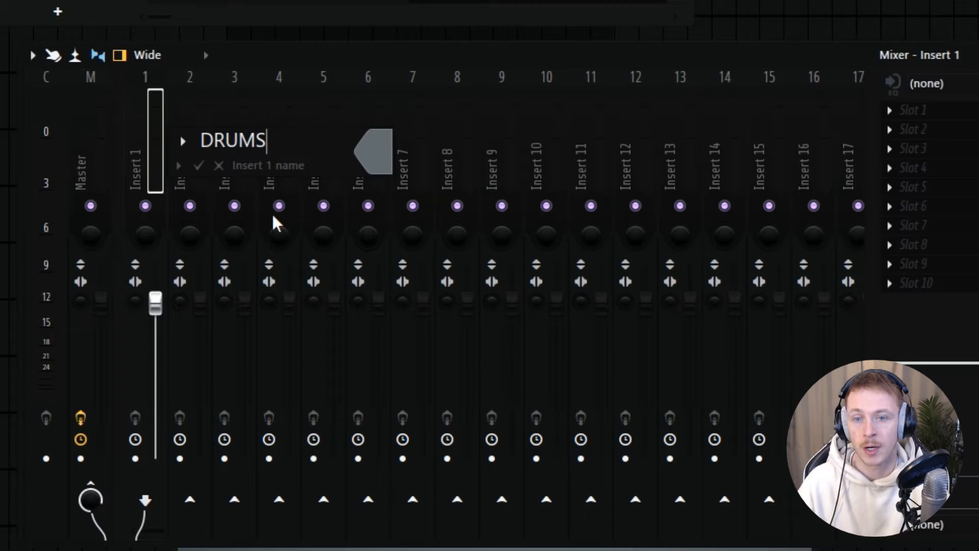
{"action": "left_click", "coordinate": [388, 157]}
{"action": "left_click", "coordinate": [522, 223]}
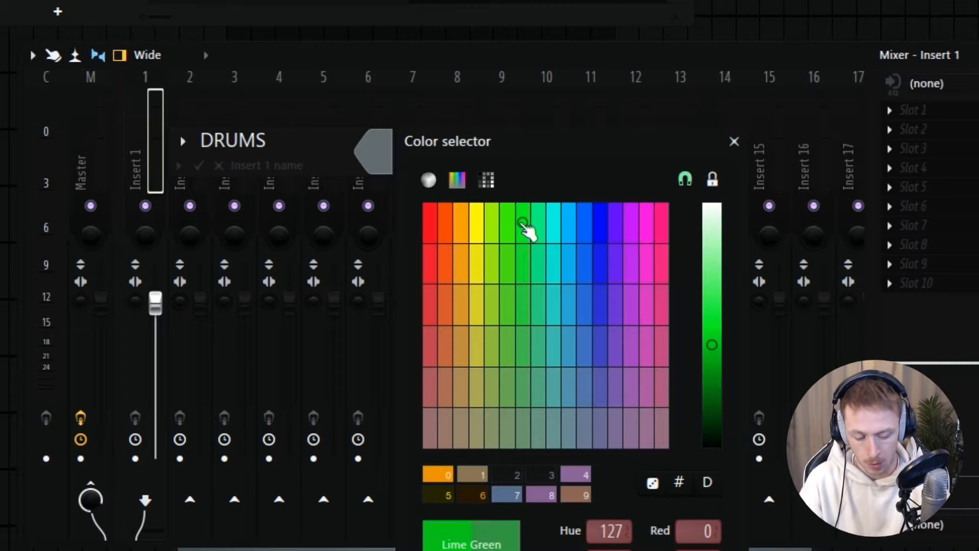
{"action": "key", "text": "Return"}
{"action": "key", "text": "Return"}
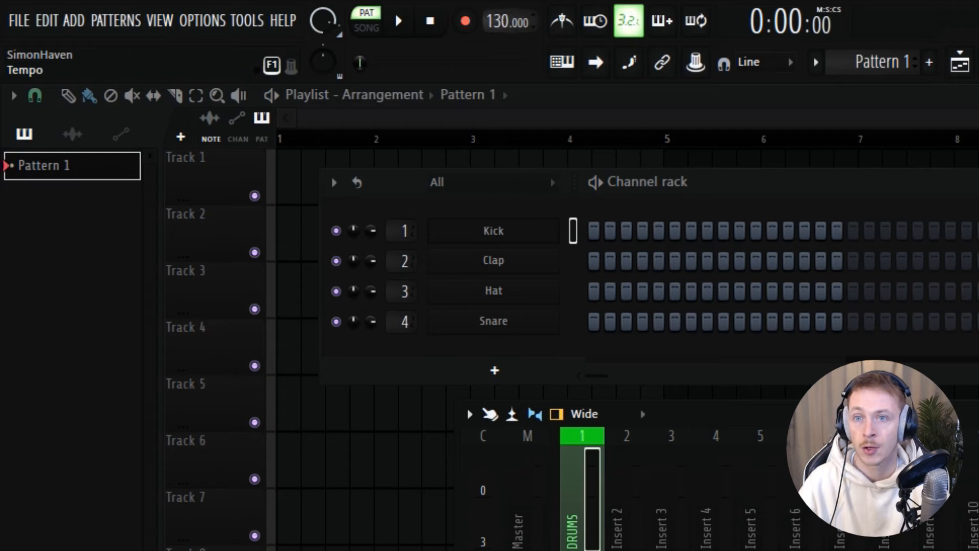
Set the project tempo to 160 BPM
{"action": "left_click_drag", "start_coordinate": [496, 22], "coordinate": [495, 6]}
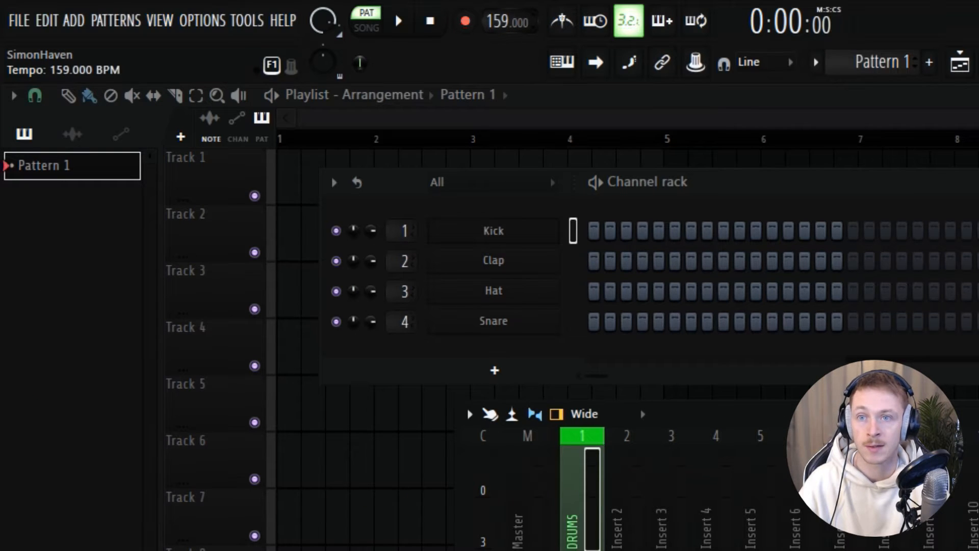
{"action": "left_click_drag", "start_coordinate": [496, 6], "coordinate": [495, 6]}
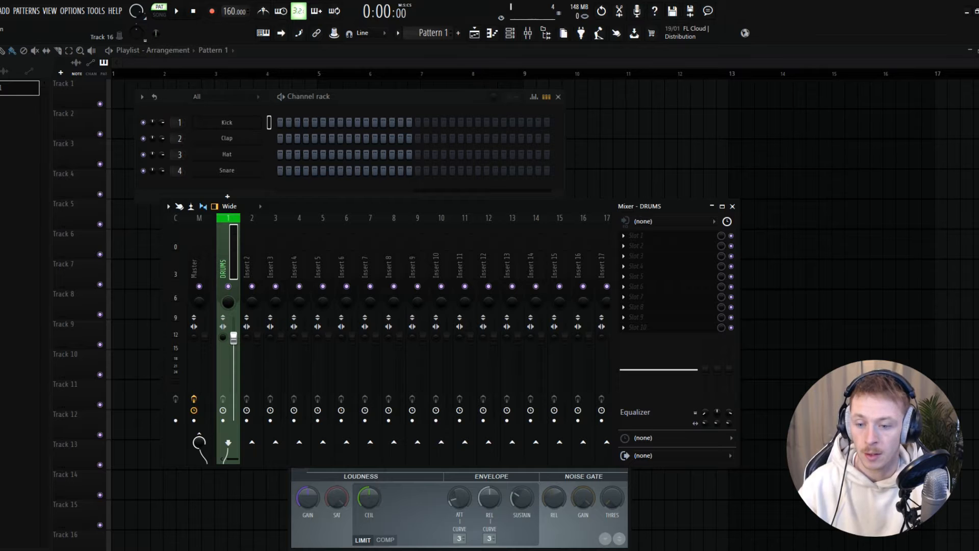
Open the colour-coded template project and examine how its drum, bass and synth mixer tracks are named and grouped
{"action": "mouse_move", "coordinate": [244, 541]}
{"action": "left_click", "coordinate": [174, 524]}
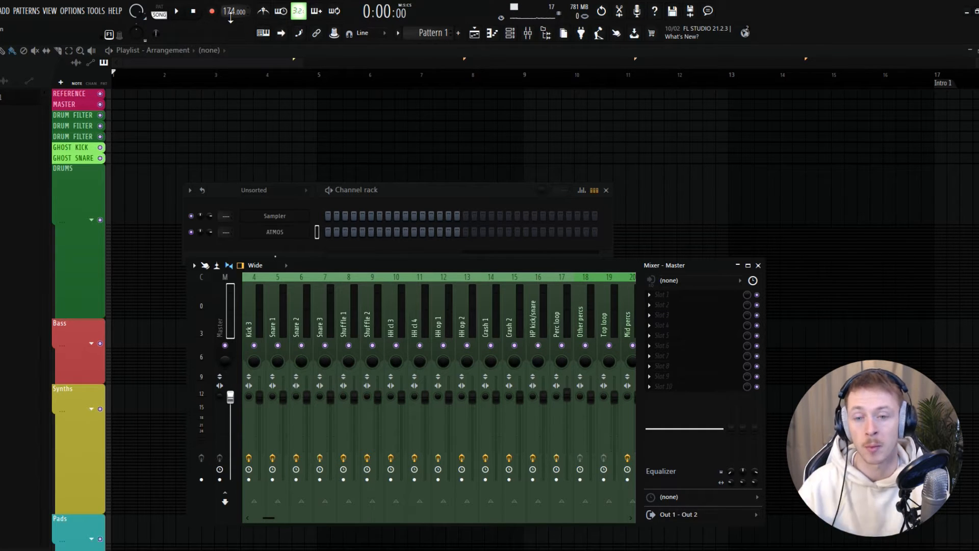
{"action": "scroll", "coordinate": [274, 319], "scroll_direction": "right", "scroll_amount": 3}
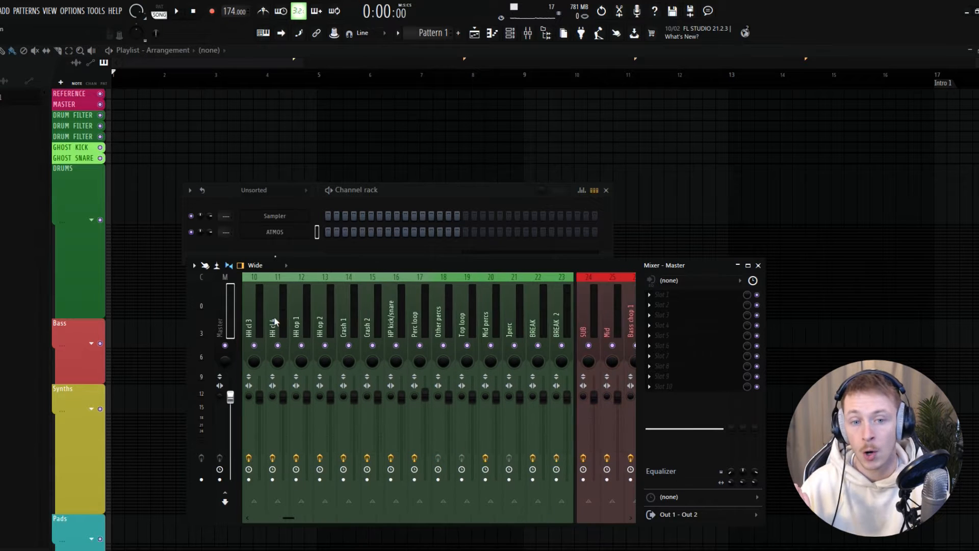
{"action": "scroll", "coordinate": [275, 320], "scroll_direction": "left", "scroll_amount": 3}
{"action": "scroll", "coordinate": [274, 320], "scroll_direction": "left", "scroll_amount": 2}
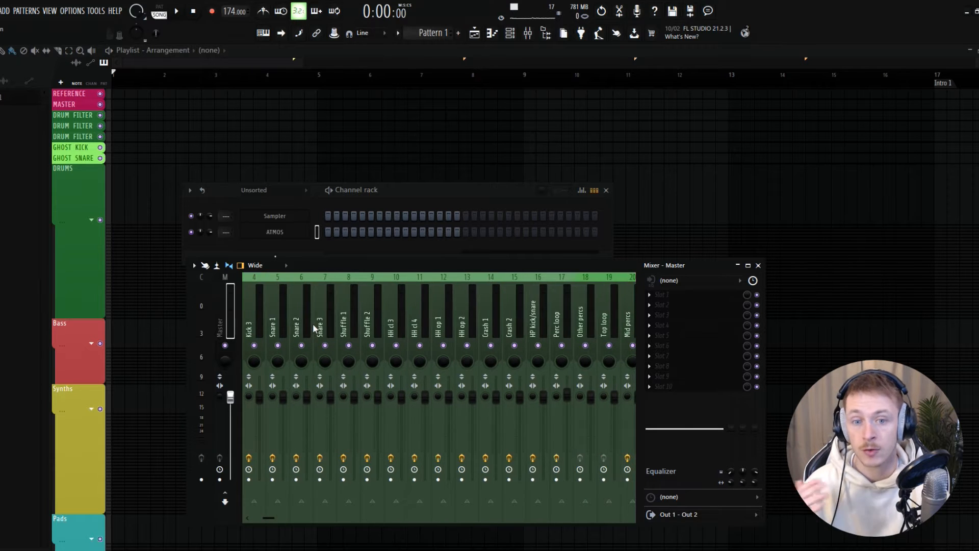
{"action": "scroll", "coordinate": [313, 324], "scroll_direction": "right", "scroll_amount": 5}
{"action": "left_click", "coordinate": [461, 327]}
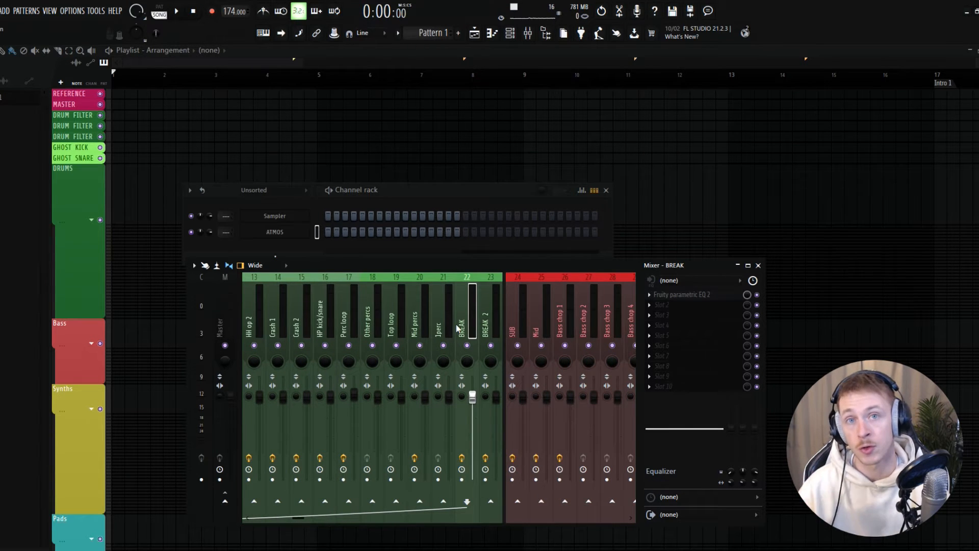
{"action": "scroll", "coordinate": [458, 328], "scroll_direction": "right", "scroll_amount": 3}
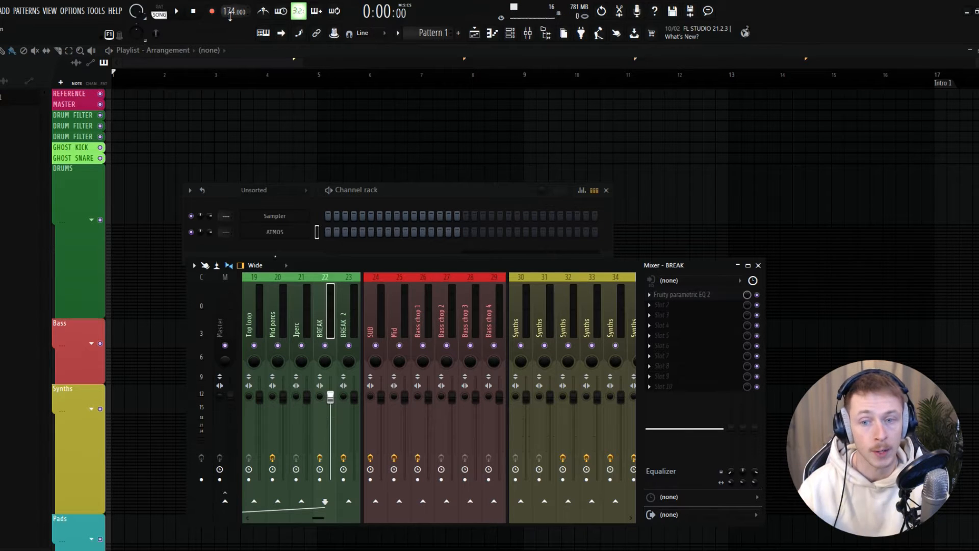
{"action": "scroll", "coordinate": [375, 305], "scroll_direction": "up", "scroll_amount": 5}
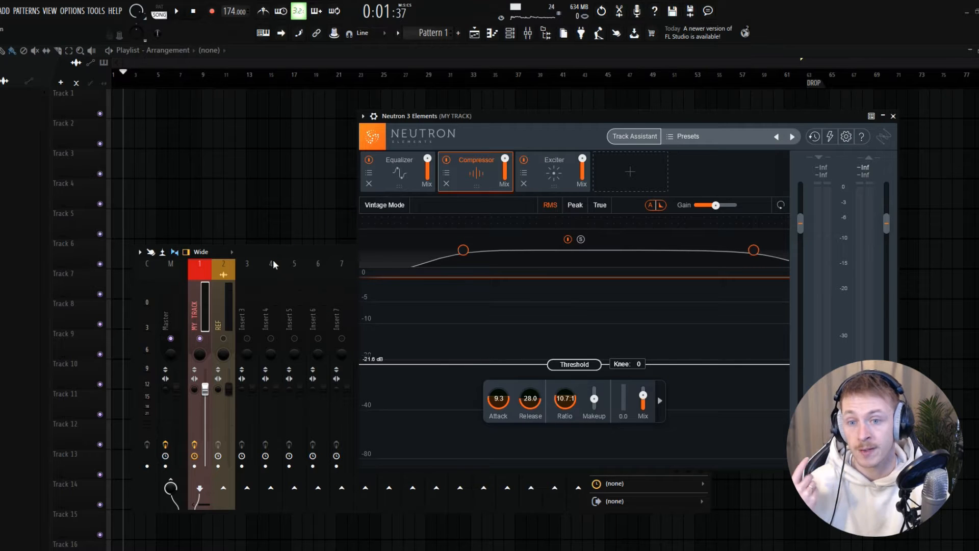
Close the Neutron 3 Elements plugin on MY TRACK and reposition the mixer over the playlist
{"action": "left_click_drag", "start_coordinate": [287, 254], "coordinate": [276, 249]}
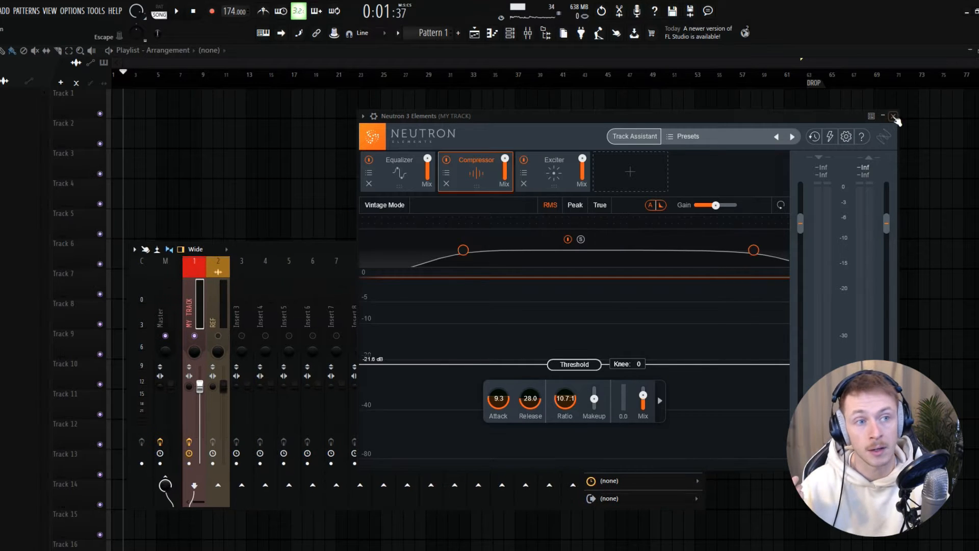
{"action": "left_click", "coordinate": [893, 115]}
{"action": "left_click_drag", "start_coordinate": [418, 245], "coordinate": [544, 226]}
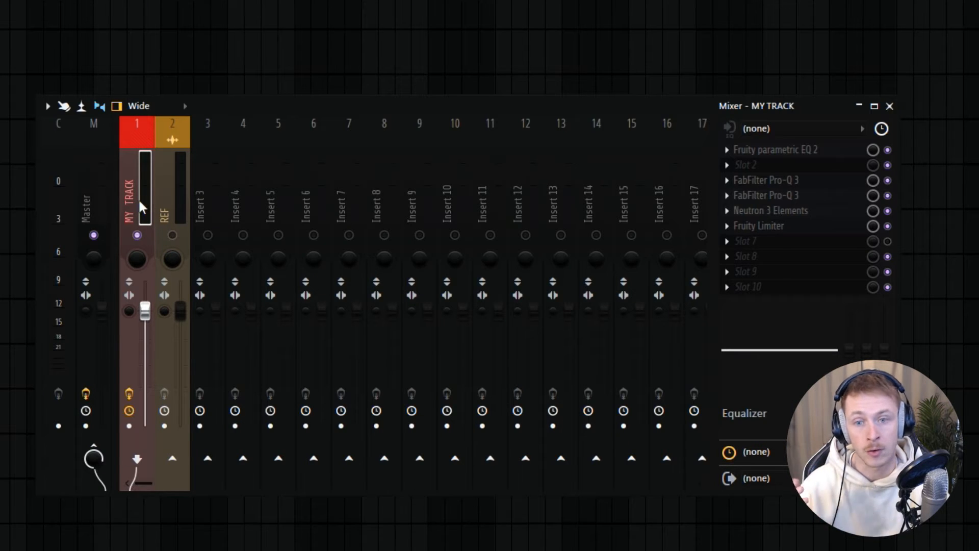
Inspect the REF and Master mixer tracks and review the Master's LOW, 100-500Hz and TOP band filters
{"action": "left_click", "coordinate": [176, 206]}
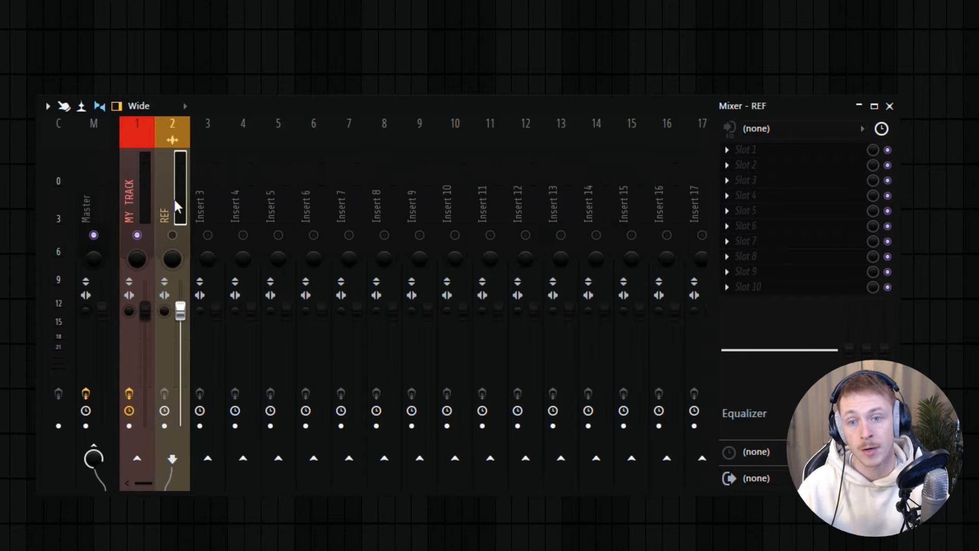
{"action": "left_click", "coordinate": [97, 202]}
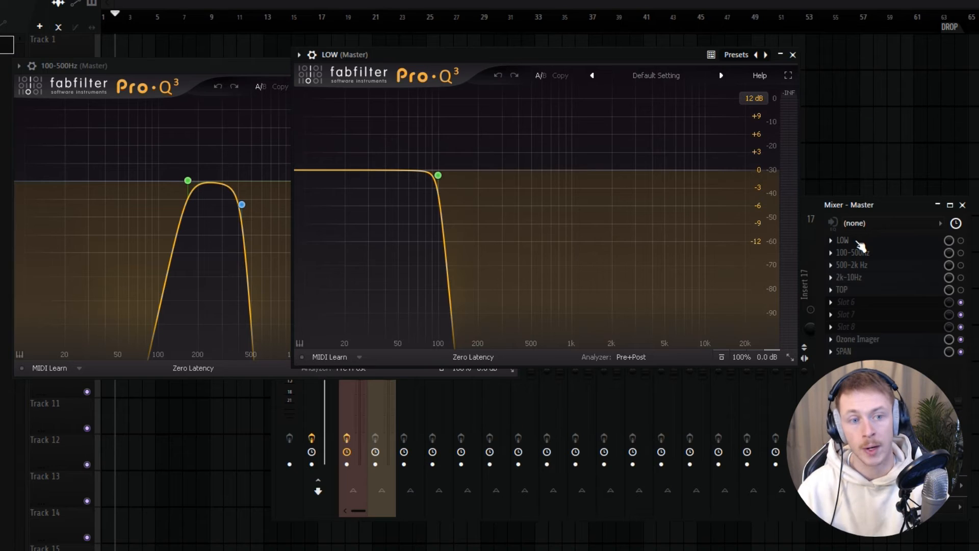
{"action": "left_click", "coordinate": [863, 244]}
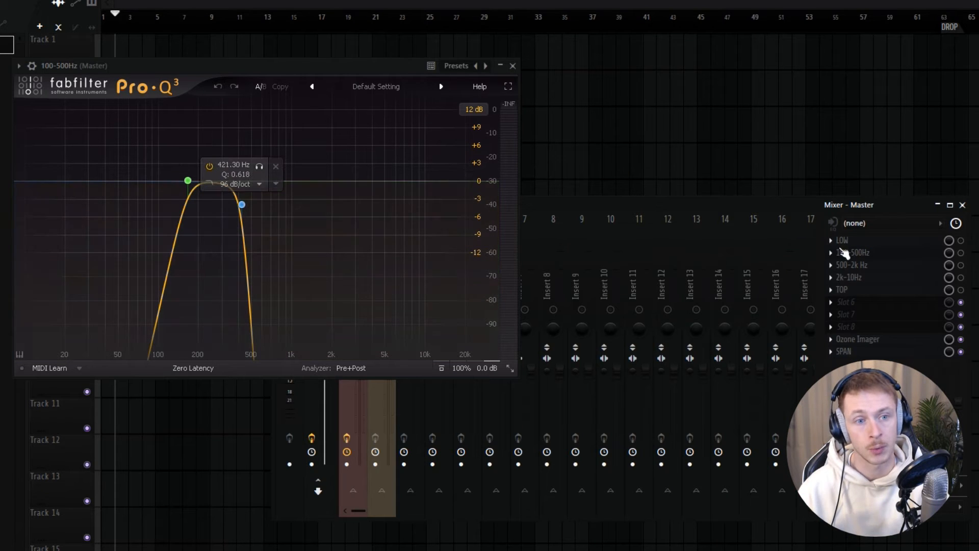
{"action": "left_click", "coordinate": [867, 289]}
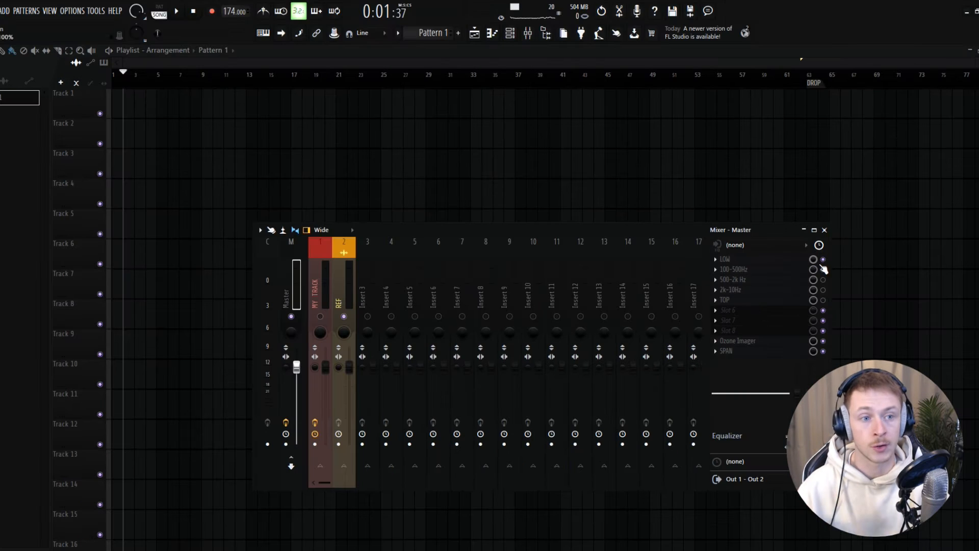
Switch the Master's active band filter from LOW to 100-500Hz, and from there to 500-2k Hz
{"action": "left_click", "coordinate": [824, 261]}
{"action": "left_click", "coordinate": [824, 269]}
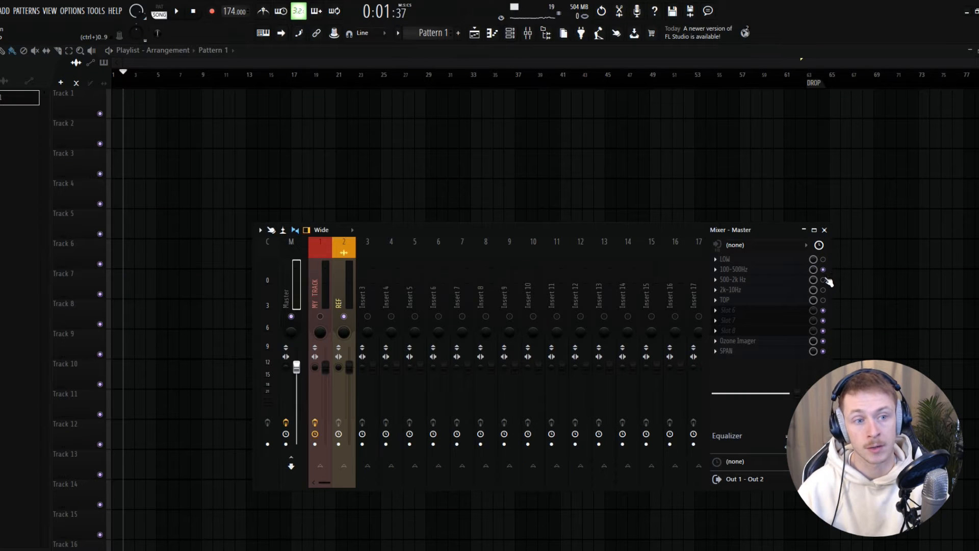
{"action": "left_click", "coordinate": [824, 270]}
{"action": "left_click", "coordinate": [825, 280]}
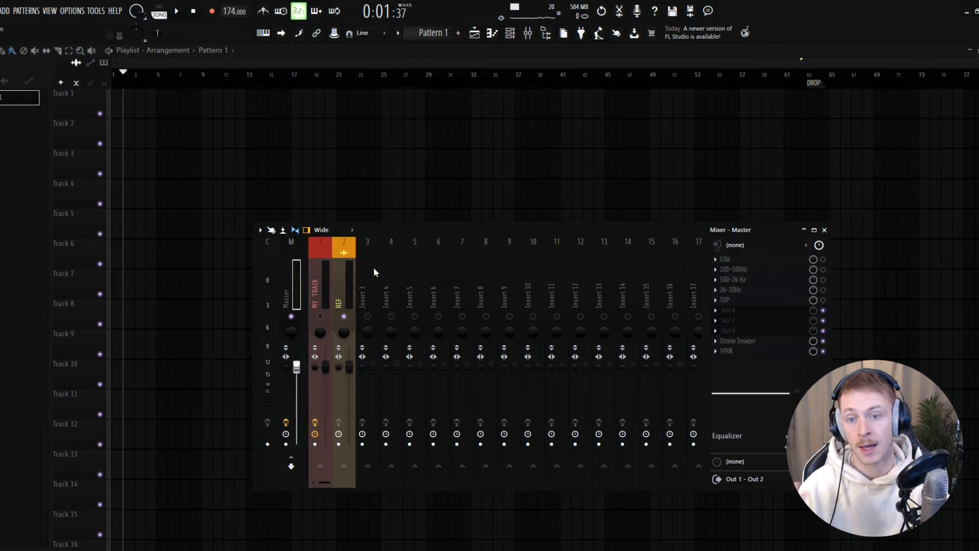
Solo MY TRACK, switch the solo back to REF, and reselect the Master track
{"action": "left_click", "coordinate": [328, 320]}
{"action": "right_click", "coordinate": [324, 316]}
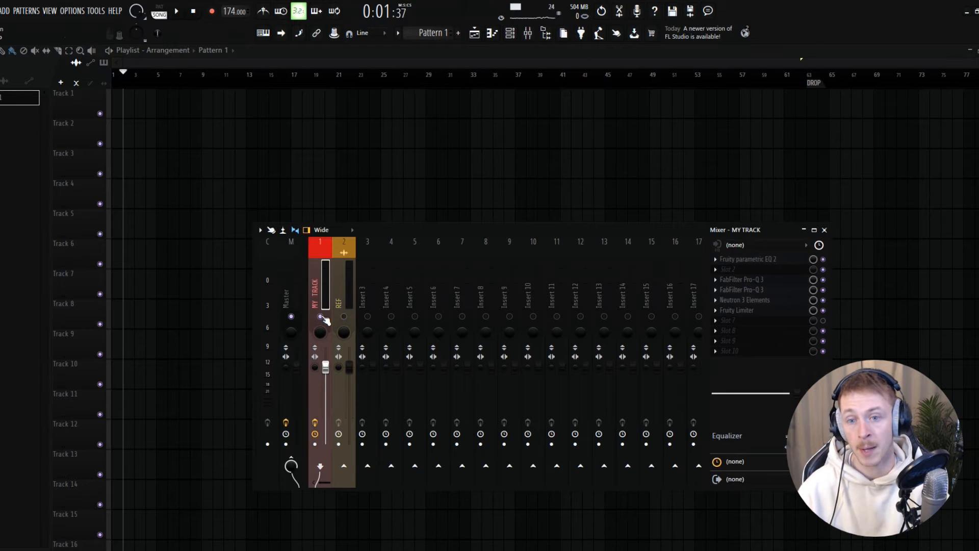
{"action": "right_click", "coordinate": [344, 315]}
{"action": "left_click", "coordinate": [342, 295]}
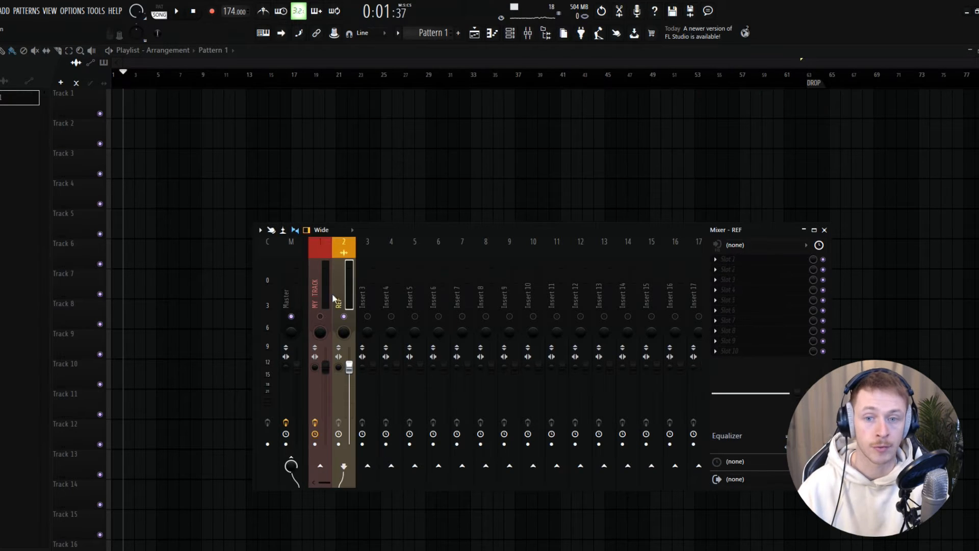
{"action": "left_click", "coordinate": [322, 298]}
{"action": "left_click", "coordinate": [294, 296]}
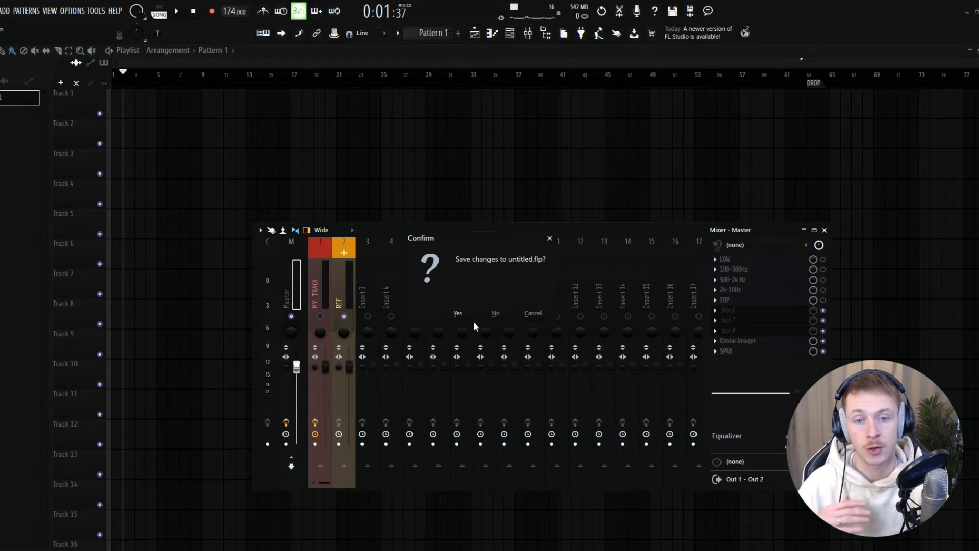
Discard the changes to untitled.flp and set the new empty project's tempo to 135 BPM
{"action": "left_click", "coordinate": [497, 313]}
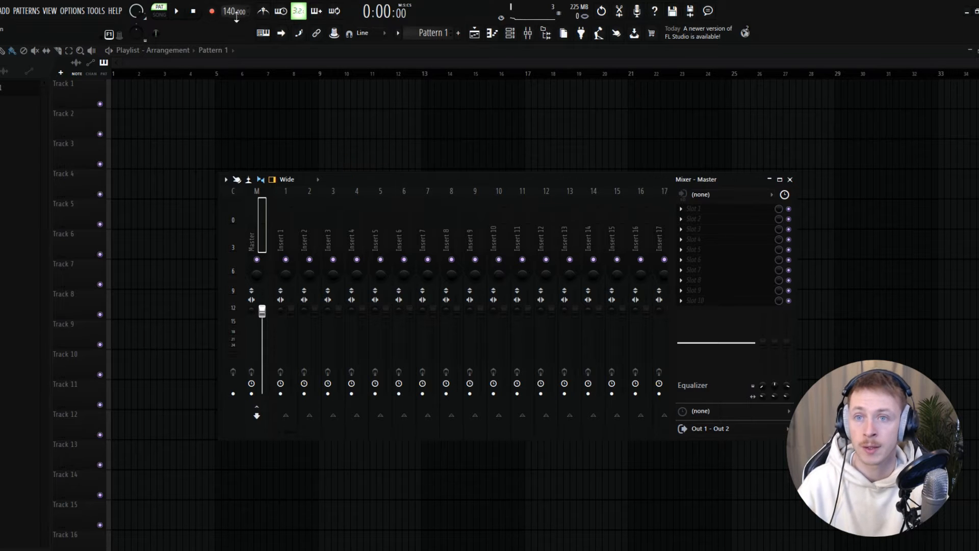
{"action": "left_click_drag", "start_coordinate": [229, 11], "coordinate": [229, 21]}
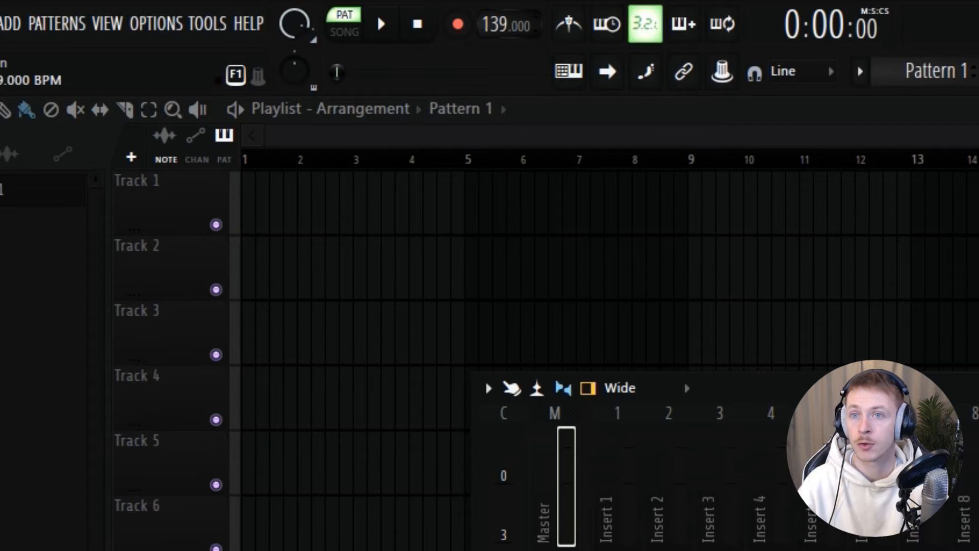
{"action": "left_click_drag", "start_coordinate": [505, 25], "coordinate": [505, 20]}
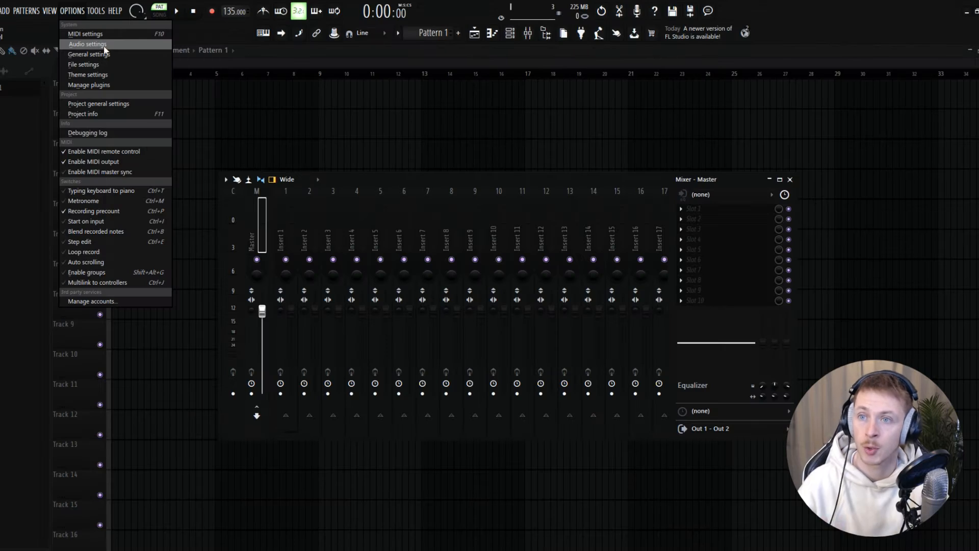
Check the FL Studio ASIO buffer length in the audio settings and enable the MPK mini 3 as a MIDI input
{"action": "left_click", "coordinate": [105, 44]}
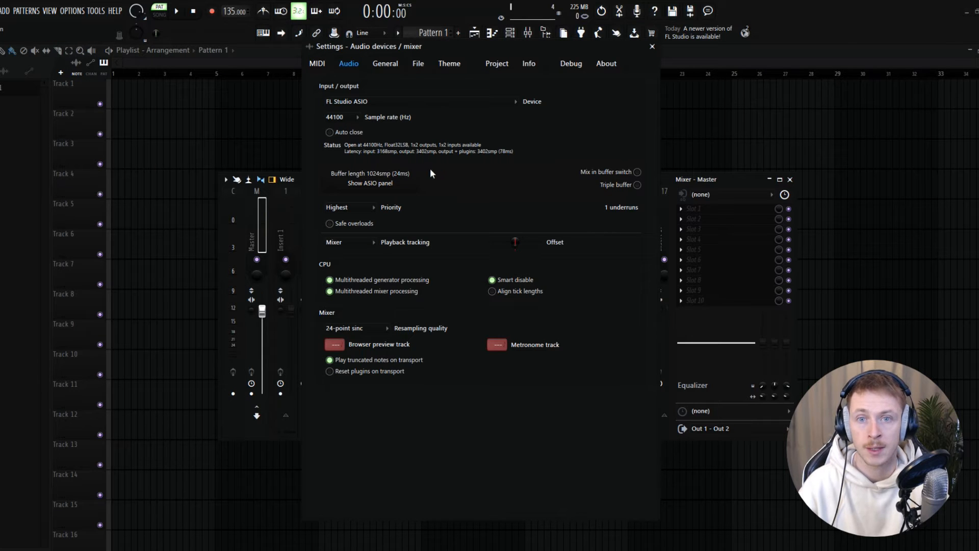
{"action": "left_click", "coordinate": [396, 189]}
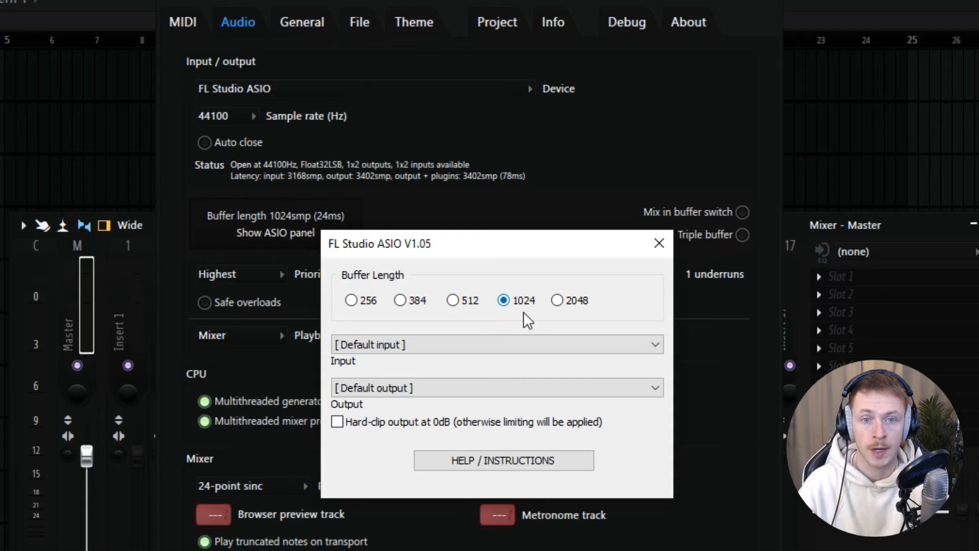
{"action": "left_click", "coordinate": [658, 243]}
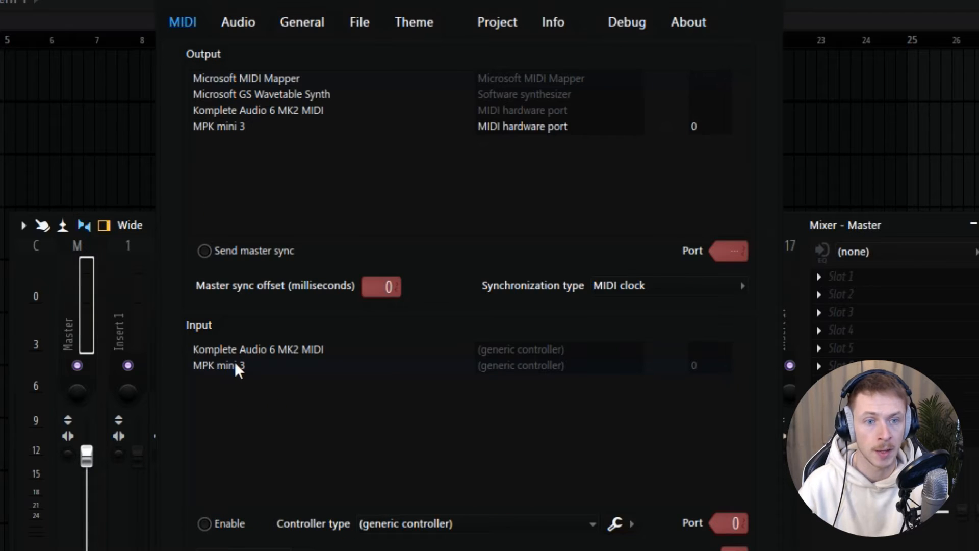
{"action": "left_click", "coordinate": [206, 526]}
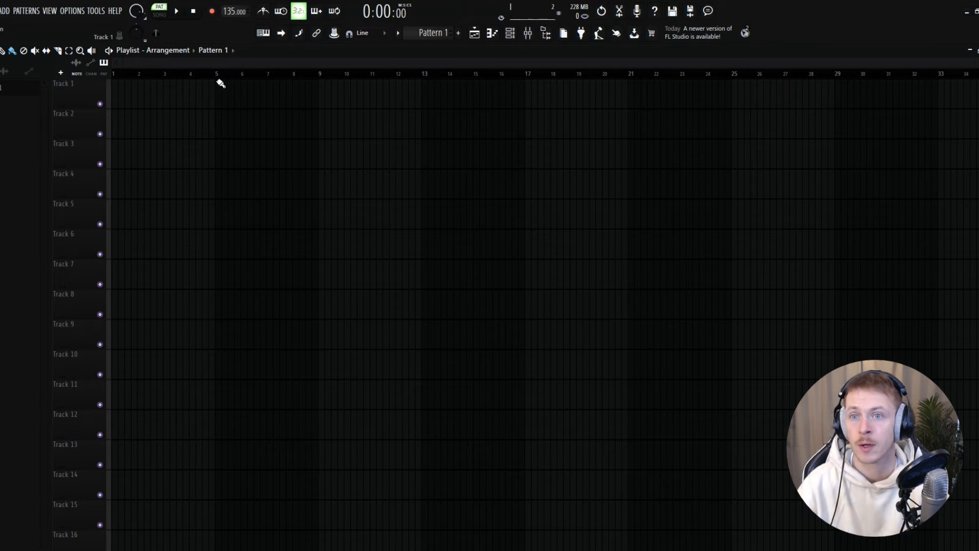
Add a playlist time marker at bar 5 and name it Intro 1
{"action": "left_click", "coordinate": [216, 74]}
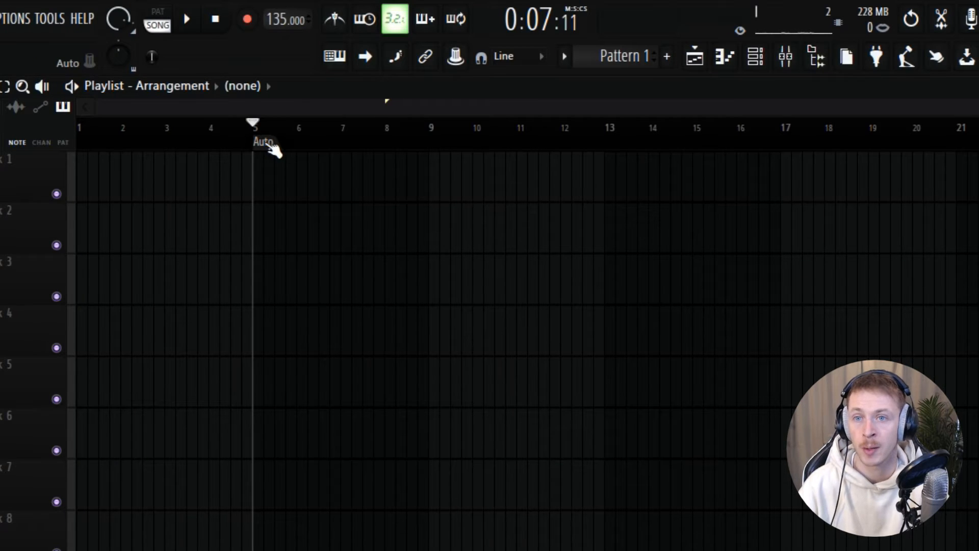
{"action": "right_click", "coordinate": [266, 143]}
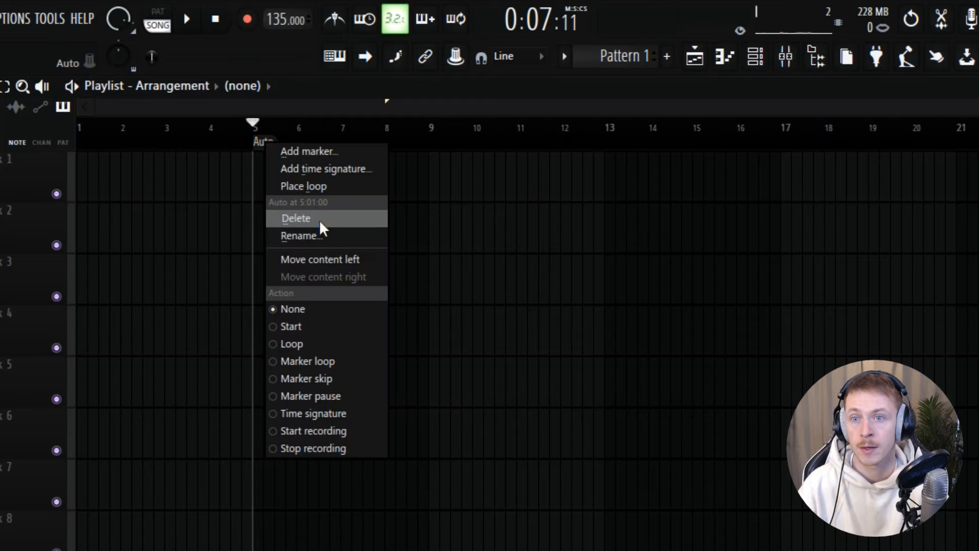
{"action": "left_click", "coordinate": [321, 237]}
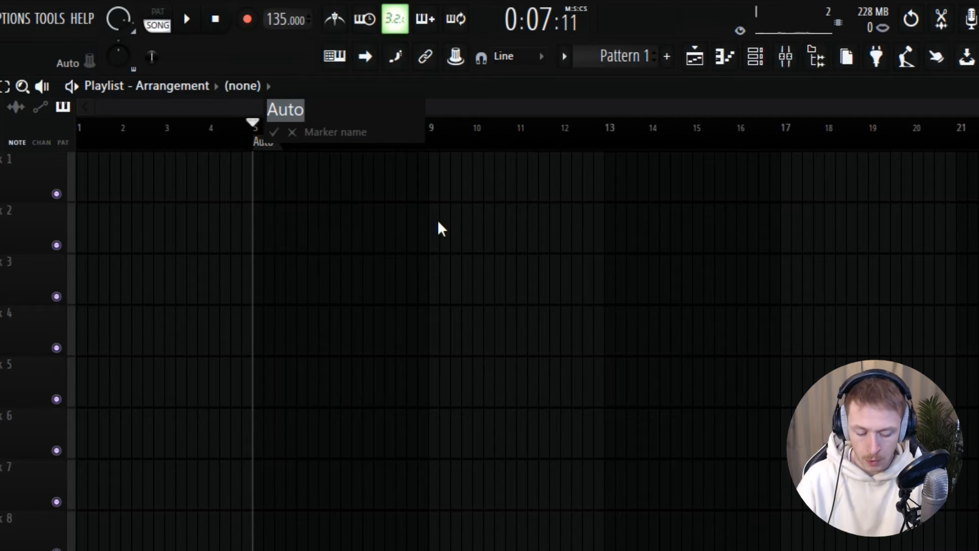
{"action": "type", "text": "Intro "}
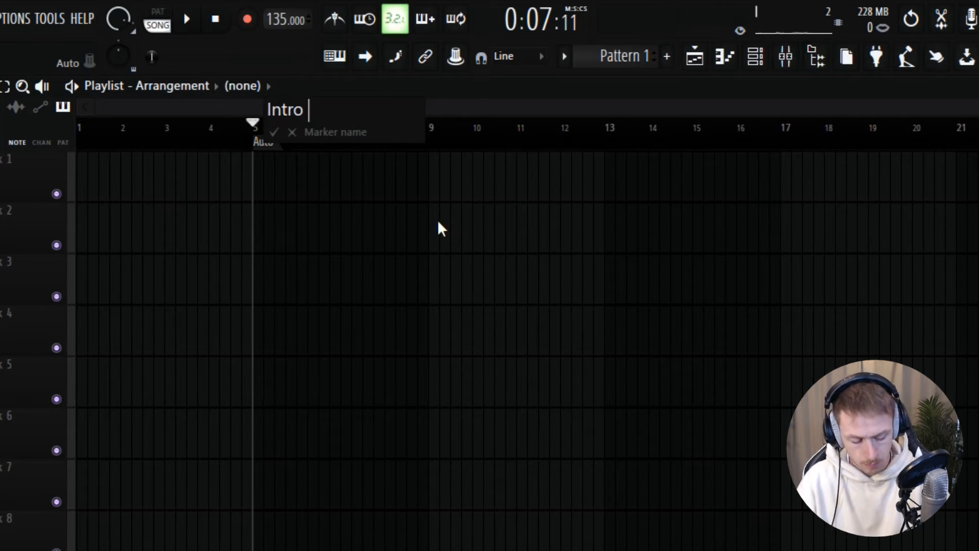
{"action": "type", "text": "1"}
{"action": "key", "text": "Return"}
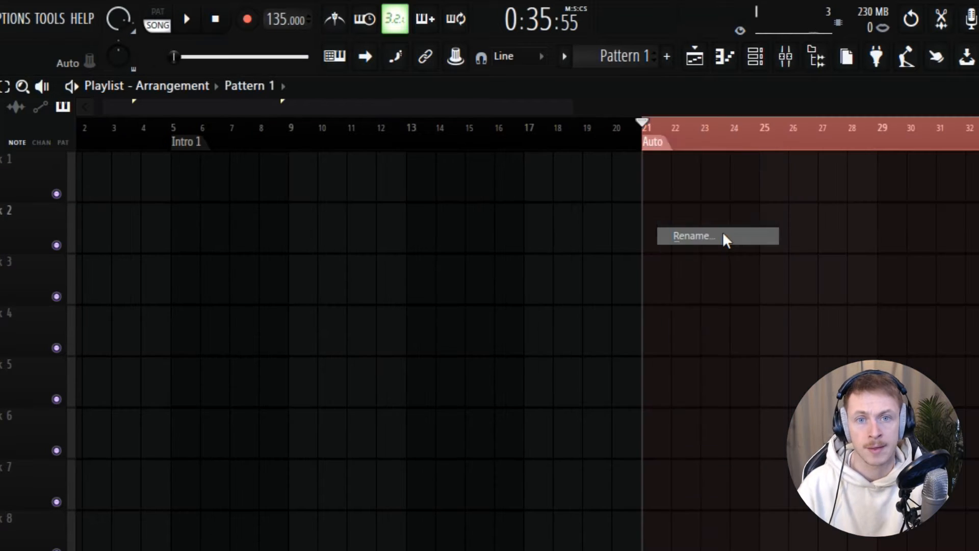
Rename the Auto time marker at bar 21 as Intro 2
{"action": "left_click", "coordinate": [724, 239]}
{"action": "type", "text": "Intro 2"}
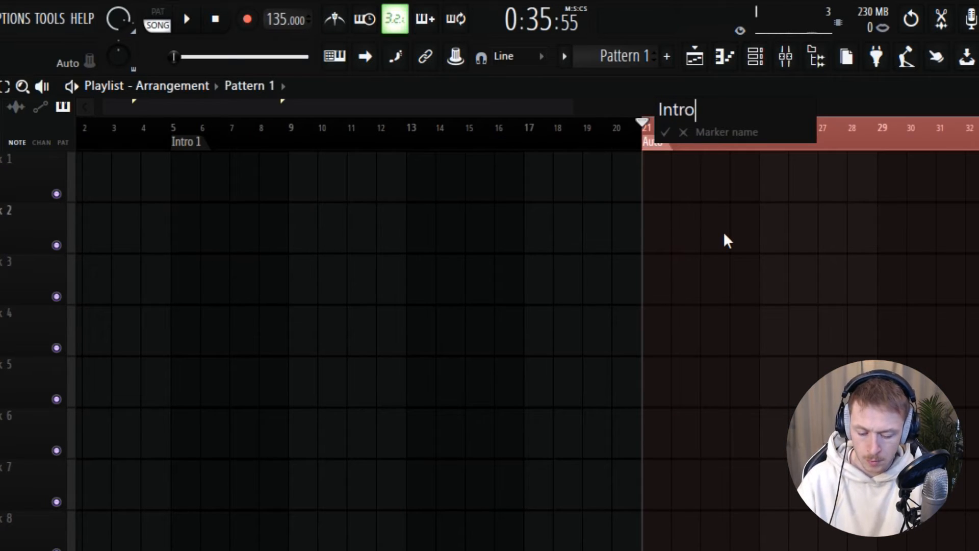
{"action": "key", "text": "Return"}
Add a playlist time marker at bar 37 and name it Pre-drop
{"action": "scroll", "coordinate": [577, 163], "scroll_direction": "down", "scroll_amount": 3}
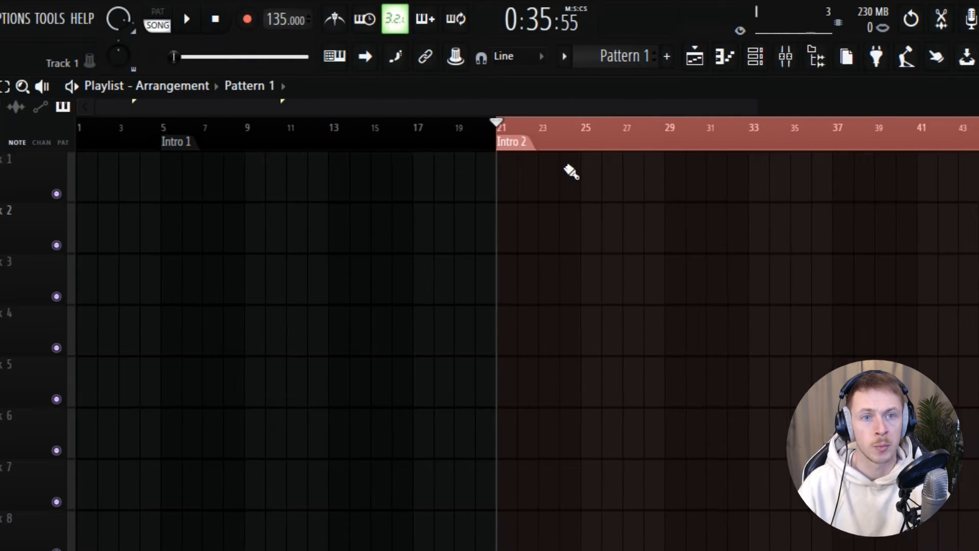
{"action": "left_click", "coordinate": [834, 145]}
{"action": "right_click", "coordinate": [835, 145]}
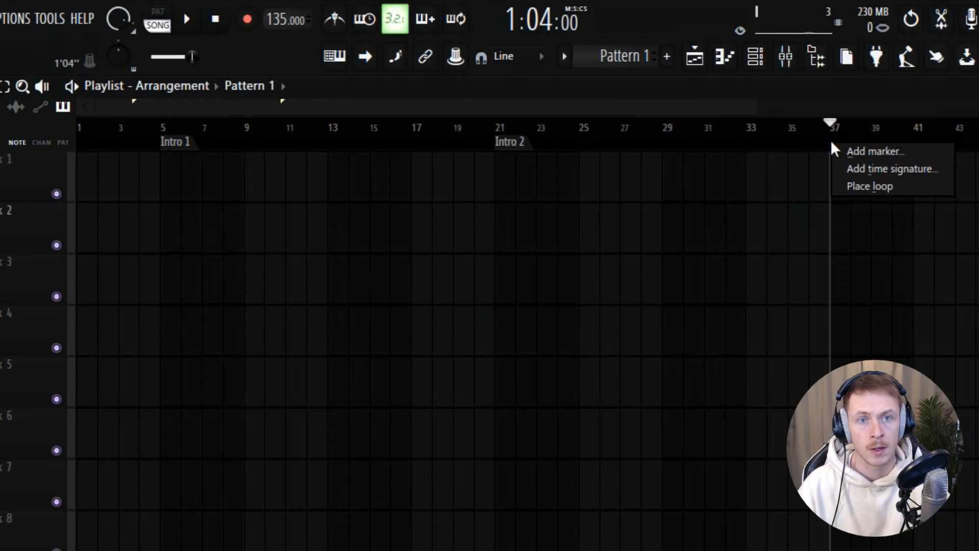
{"action": "left_click", "coordinate": [862, 151]}
{"action": "type", "text": "Pre-drop"}
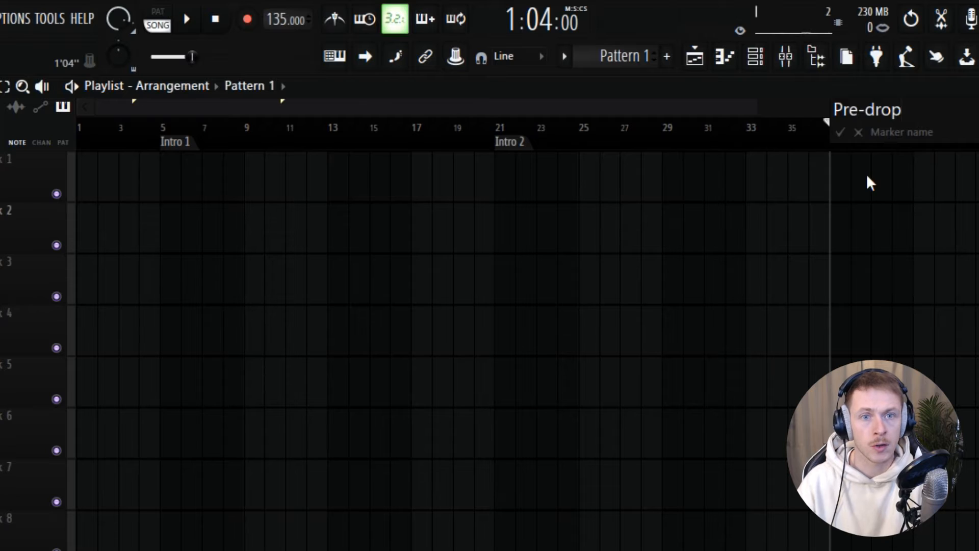
{"action": "key", "text": "Return"}
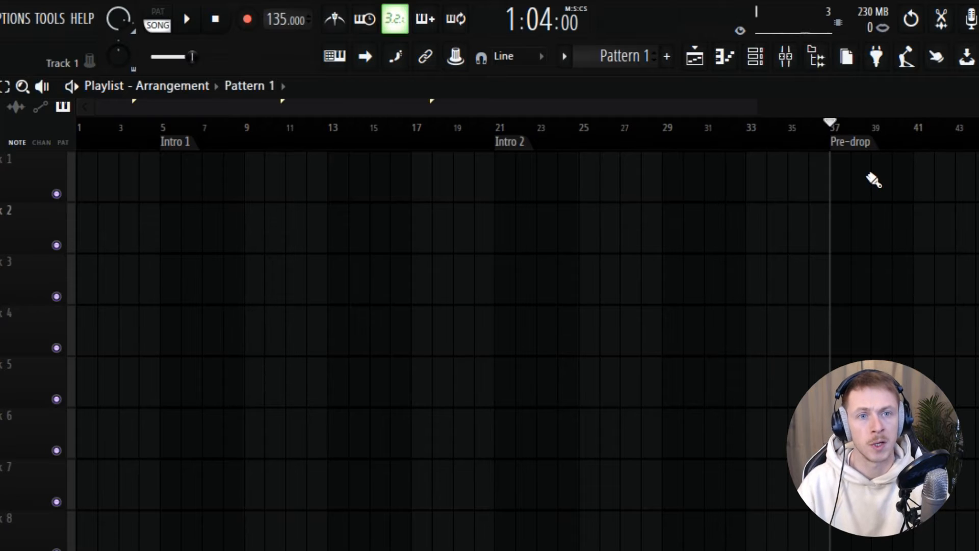
Add a playlist time marker named Drop at bar 45 and move the playhead to bar 61
{"action": "left_click", "coordinate": [539, 144]}
{"action": "right_click", "coordinate": [539, 145]}
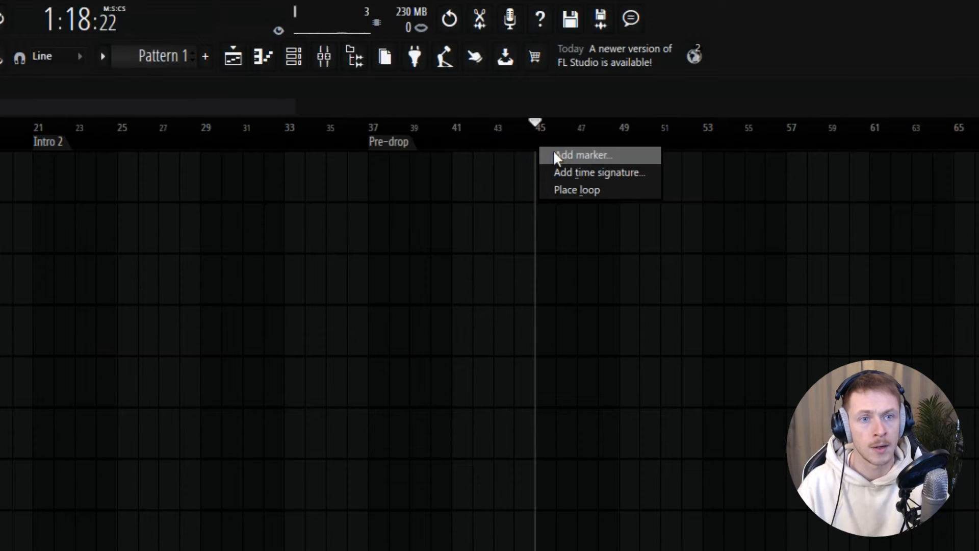
{"action": "left_click", "coordinate": [555, 156]}
{"action": "type", "text": "Drop"}
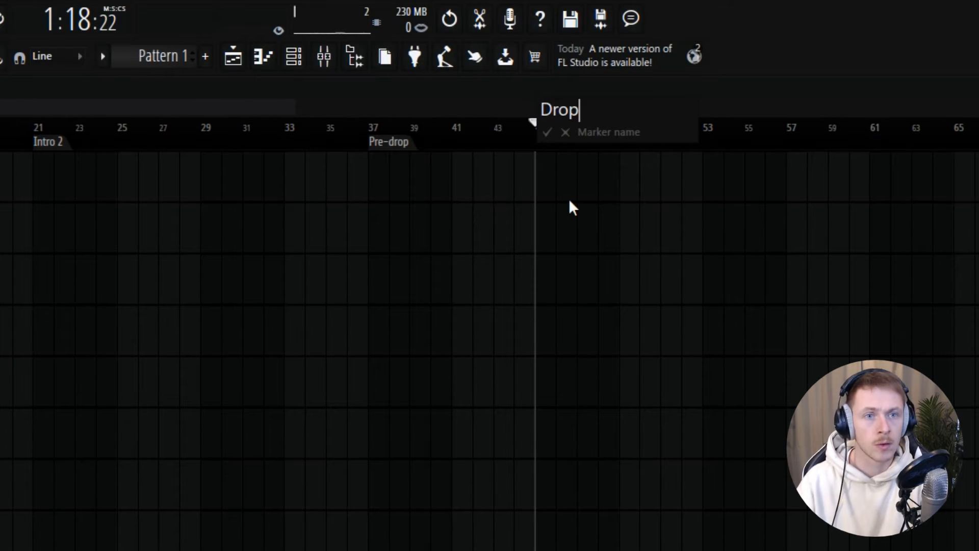
{"action": "key", "text": "Return"}
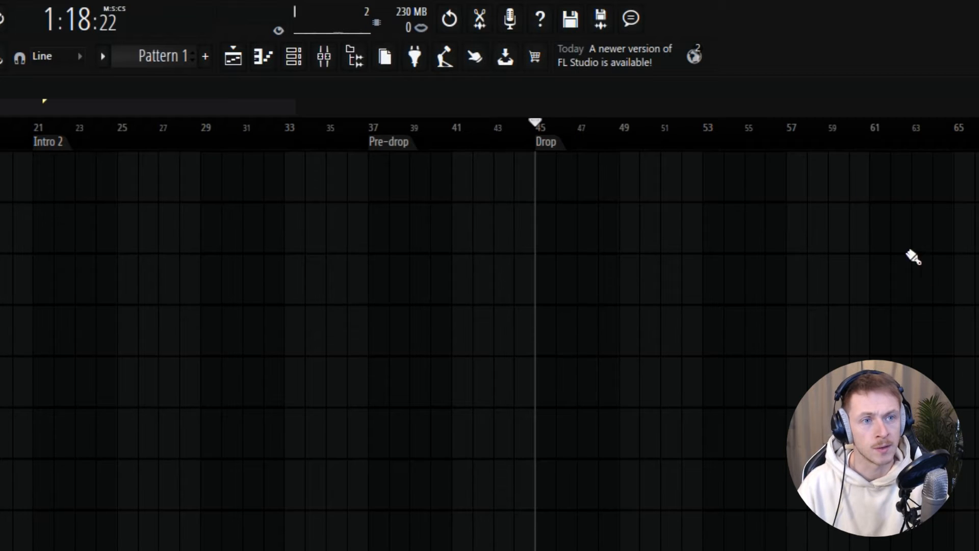
{"action": "left_click", "coordinate": [874, 144]}
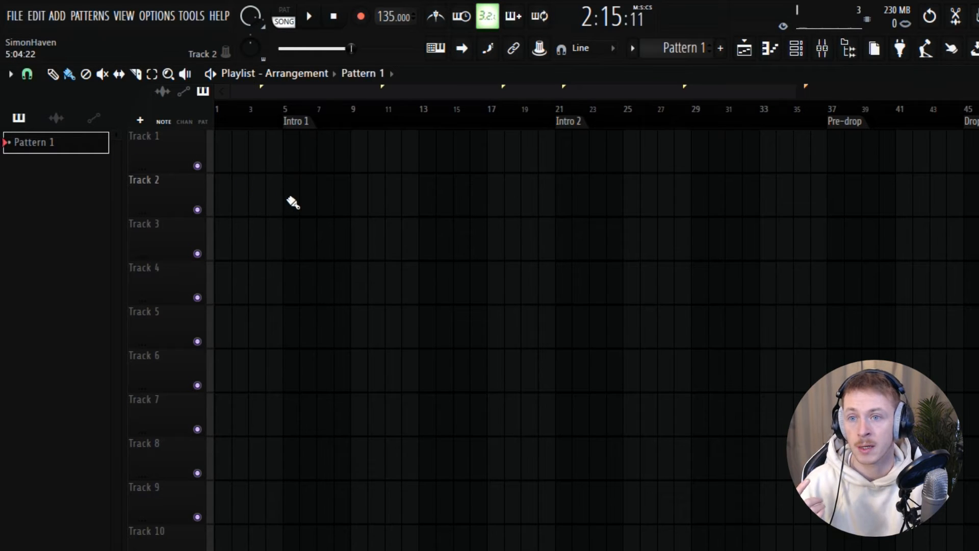
Place Pattern 1 on Track 2 at the Intro 1 marker, then rename the pattern INTRO and colour it yellow
{"action": "left_click", "coordinate": [289, 200]}
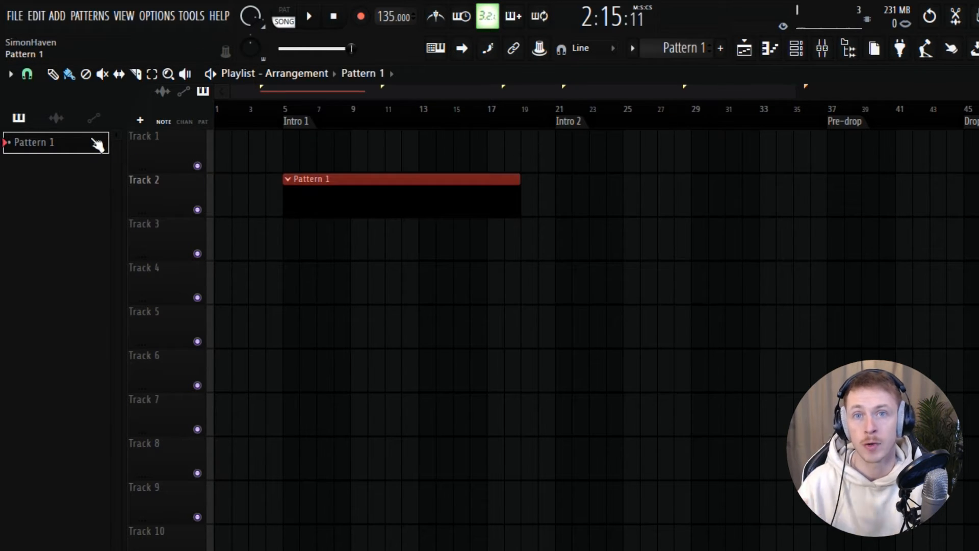
{"action": "double_click", "coordinate": [66, 148]}
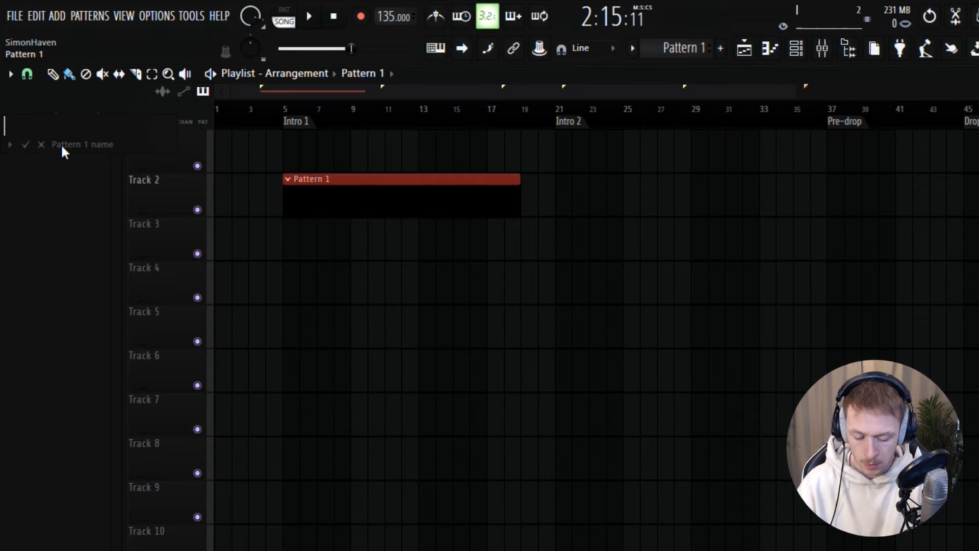
{"action": "type", "text": "INTRO"}
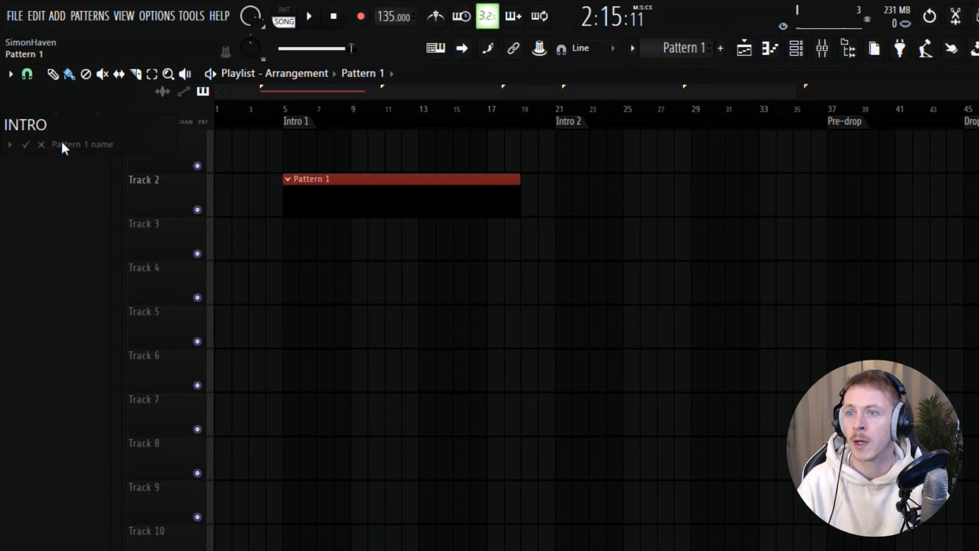
{"action": "left_click", "coordinate": [164, 137]}
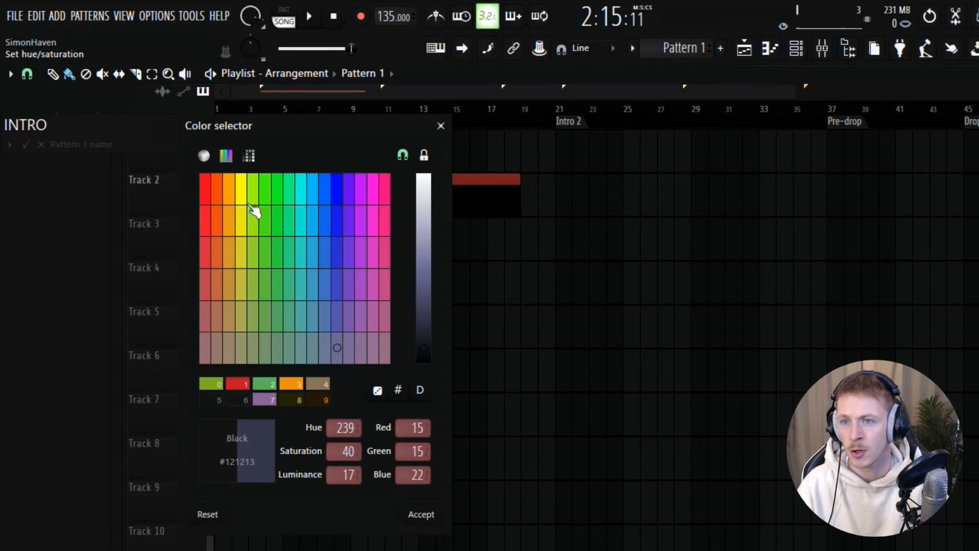
{"action": "left_click", "coordinate": [241, 196]}
{"action": "key", "text": "Return"}
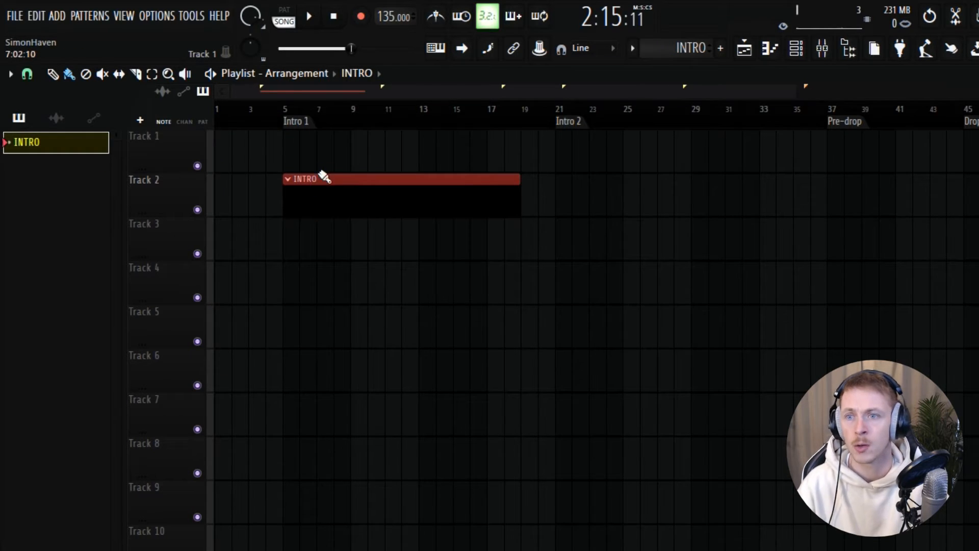
Continue Track 1 with clones of the INTRO pattern at the Intro 2 and Pre-drop markers
{"action": "left_click", "coordinate": [604, 271]}
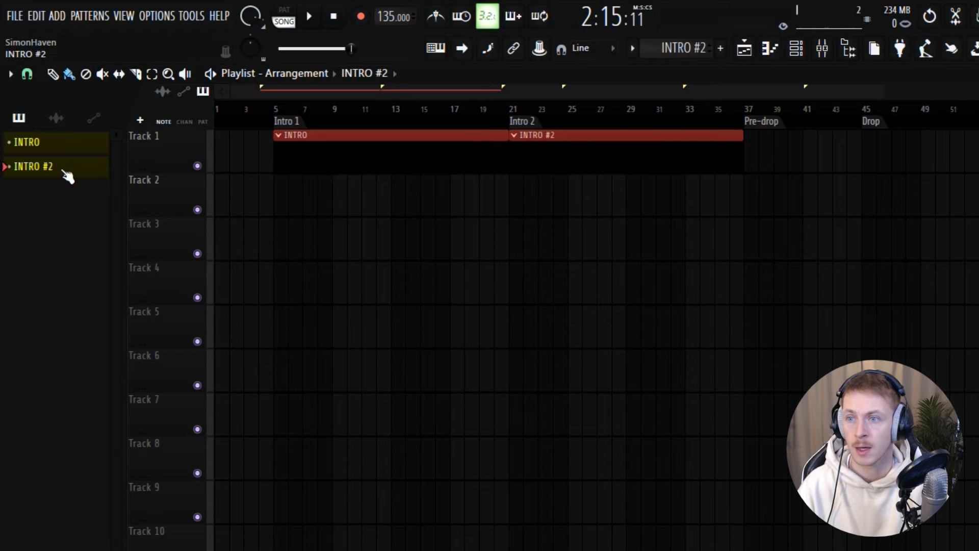
{"action": "left_click", "coordinate": [65, 169]}
{"action": "left_click", "coordinate": [645, 287], "text": "ctrl"}
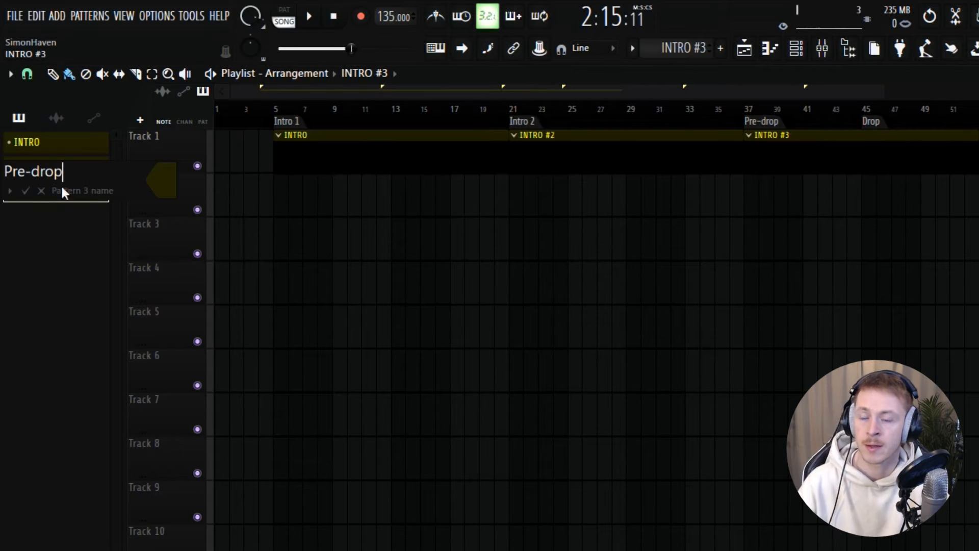
Name the pattern at bar 37 Pre-drop and colour it bright blue
{"action": "left_click", "coordinate": [170, 183]}
{"action": "left_click", "coordinate": [342, 247]}
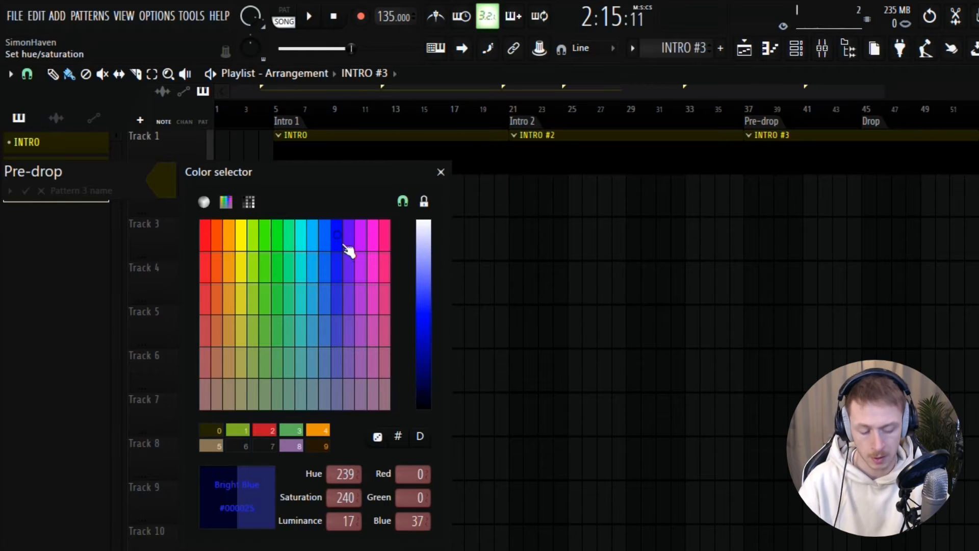
{"action": "key", "text": "Return"}
{"action": "key", "text": "Return"}
Change the Pre-drop pattern's colour to green
{"action": "key", "text": "F2"}
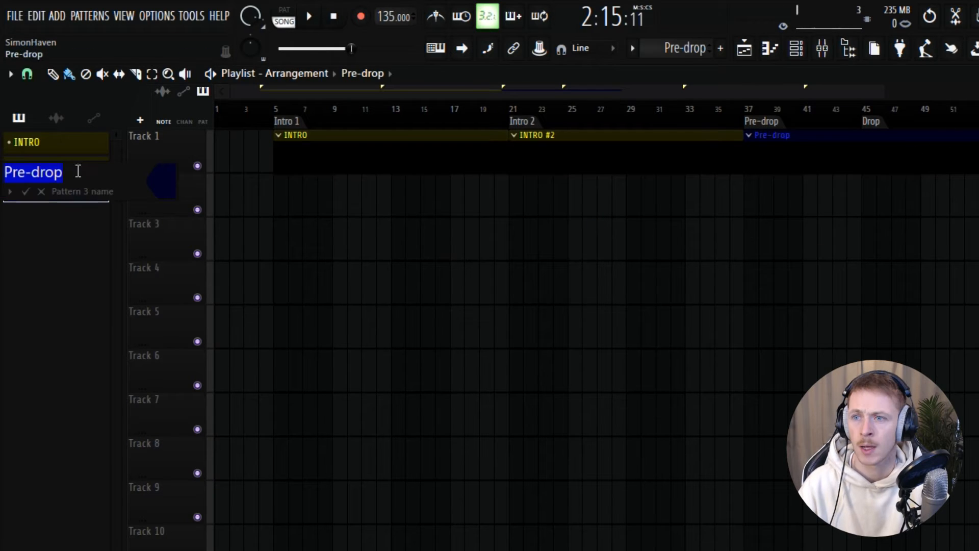
{"action": "left_click", "coordinate": [164, 186]}
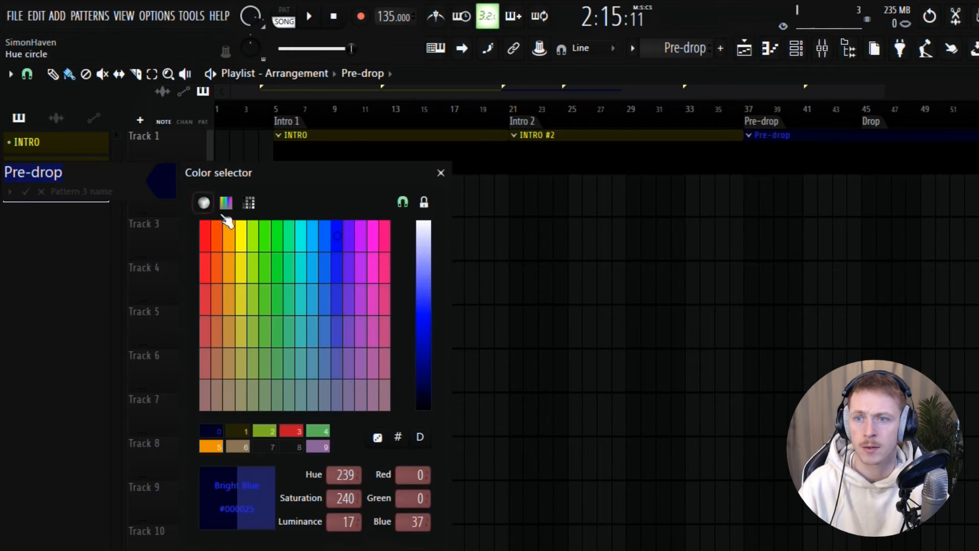
{"action": "left_click", "coordinate": [267, 244]}
{"action": "key", "text": "Return"}
{"action": "key", "text": "Return"}
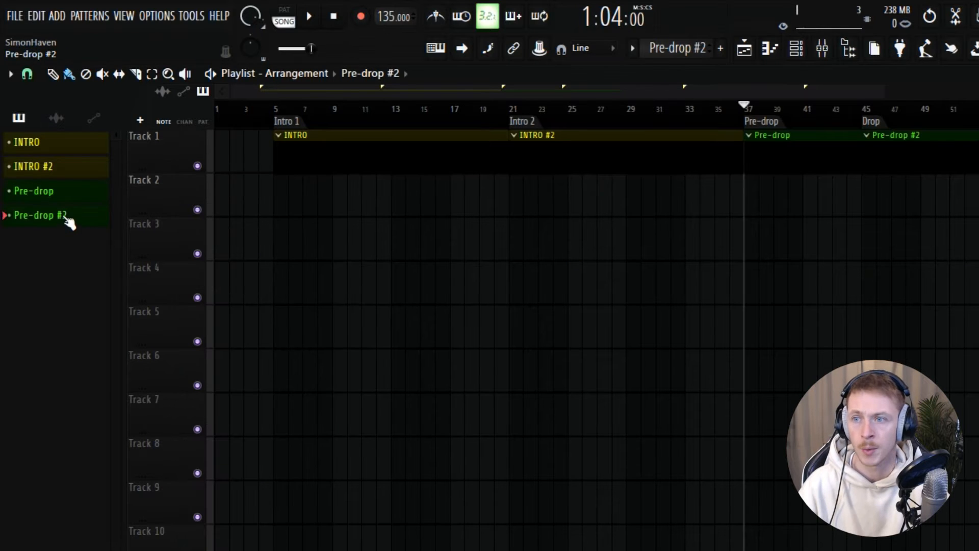
Rename the cloned pattern at bar 45 as Drop
{"action": "key", "text": "F2"}
{"action": "type", "text": "Drop"}
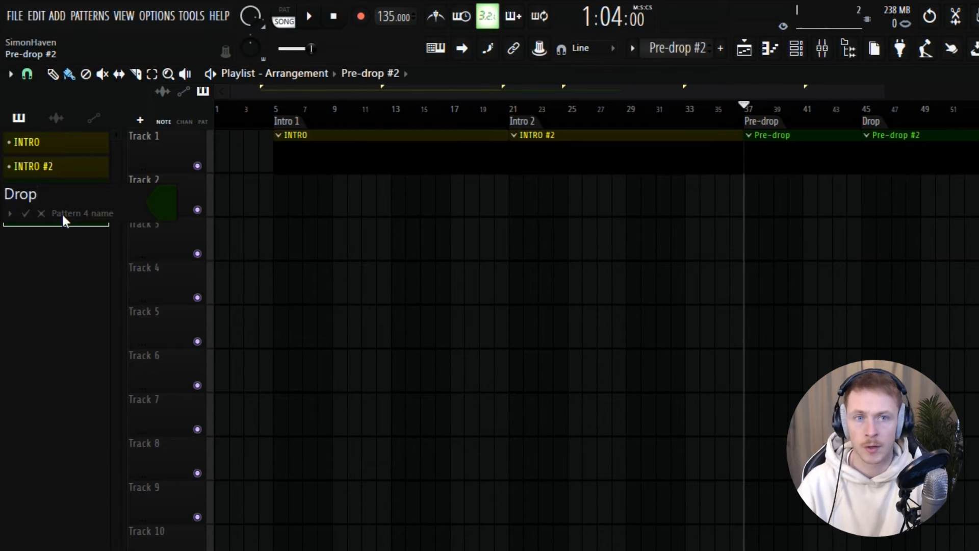
{"action": "key", "text": "Return"}
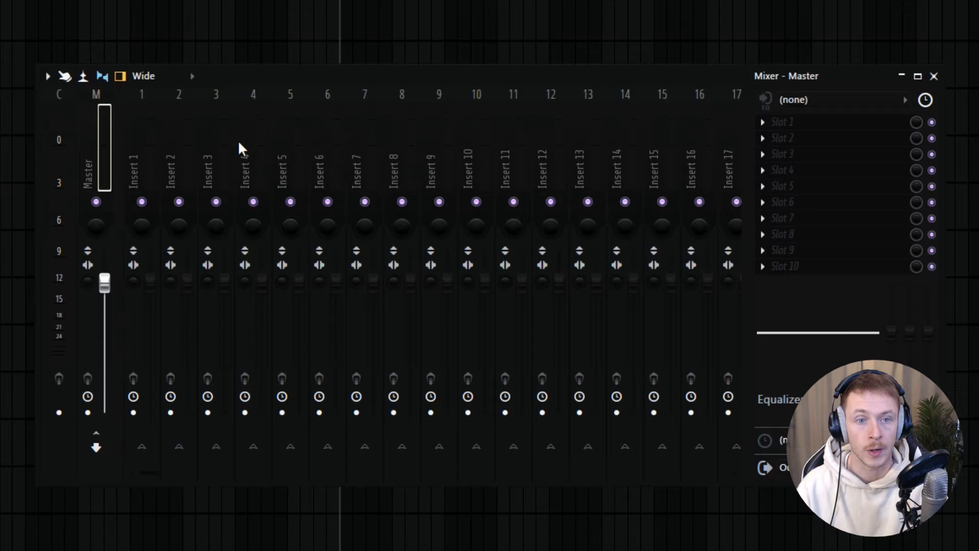
Rename mixer track Insert 1 as KICK and colour it bright green
{"action": "scroll", "coordinate": [255, 143], "scroll_direction": "right", "scroll_amount": 6}
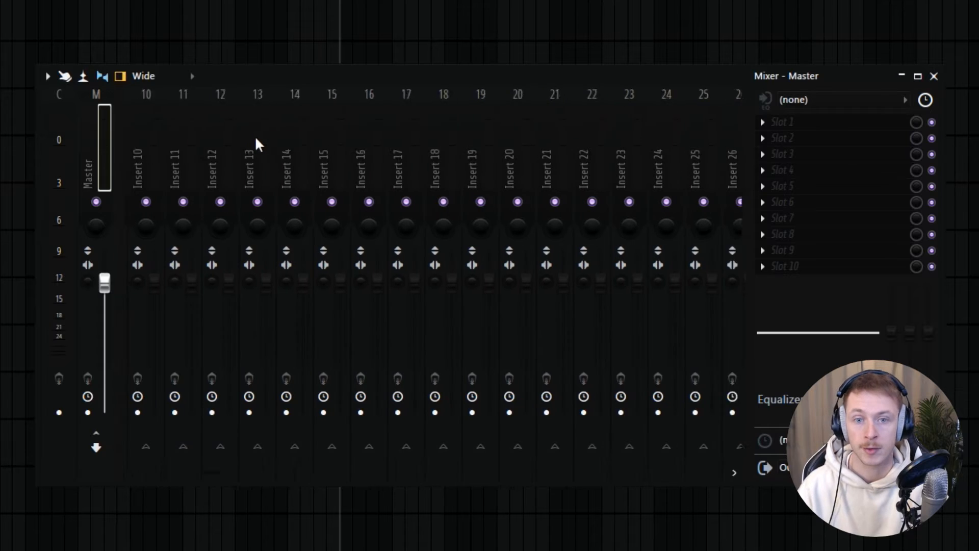
{"action": "scroll", "coordinate": [388, 159], "scroll_direction": "left", "scroll_amount": 6}
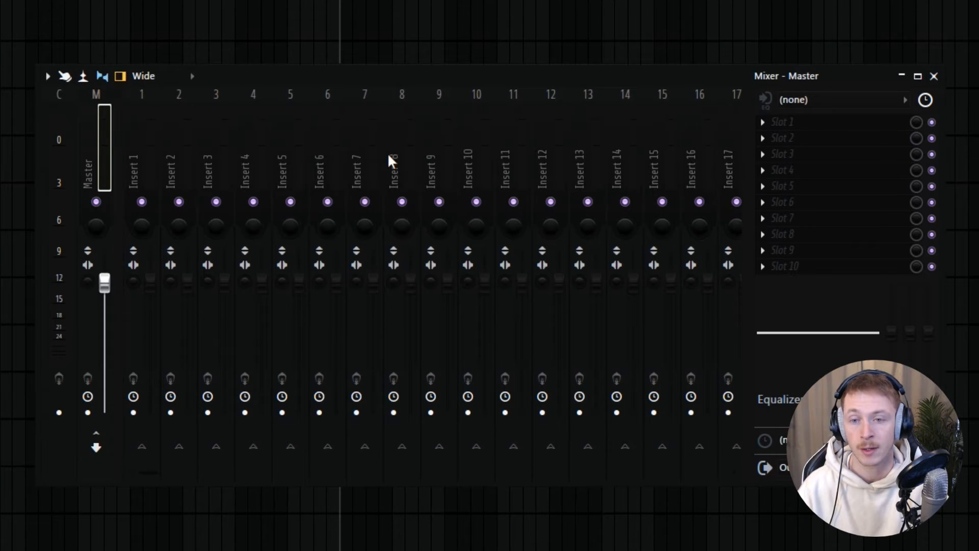
{"action": "left_click", "coordinate": [145, 175]}
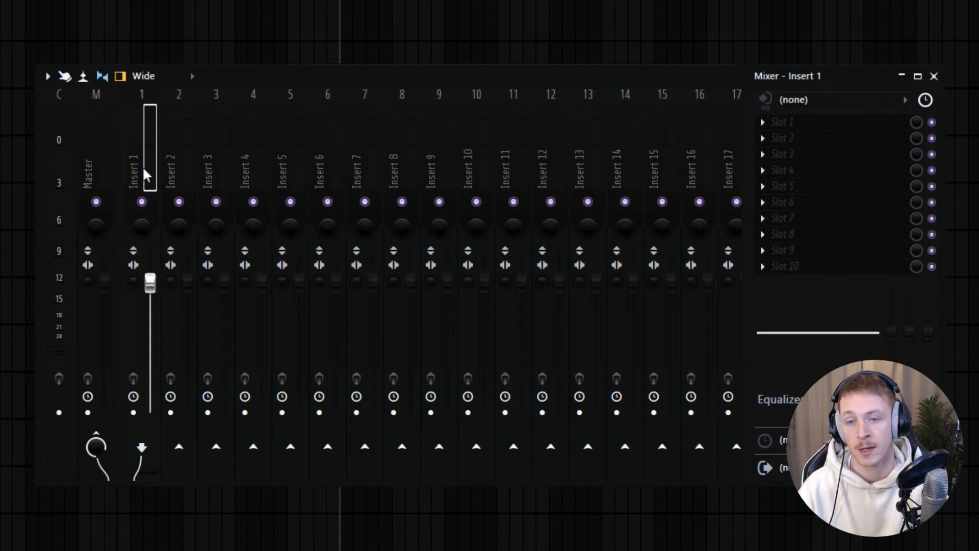
{"action": "double_click", "coordinate": [143, 170]}
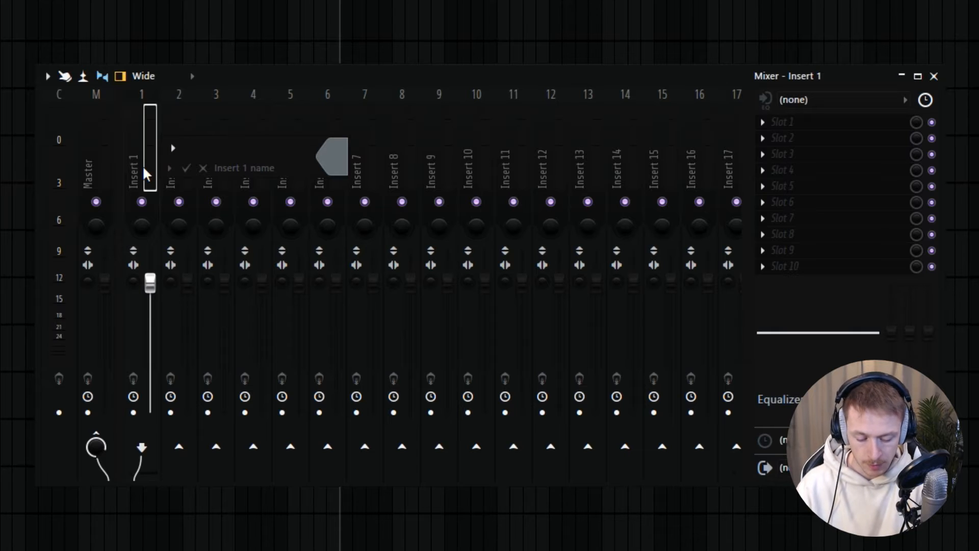
{"action": "type", "text": "KICK"}
{"action": "key", "text": "Return"}
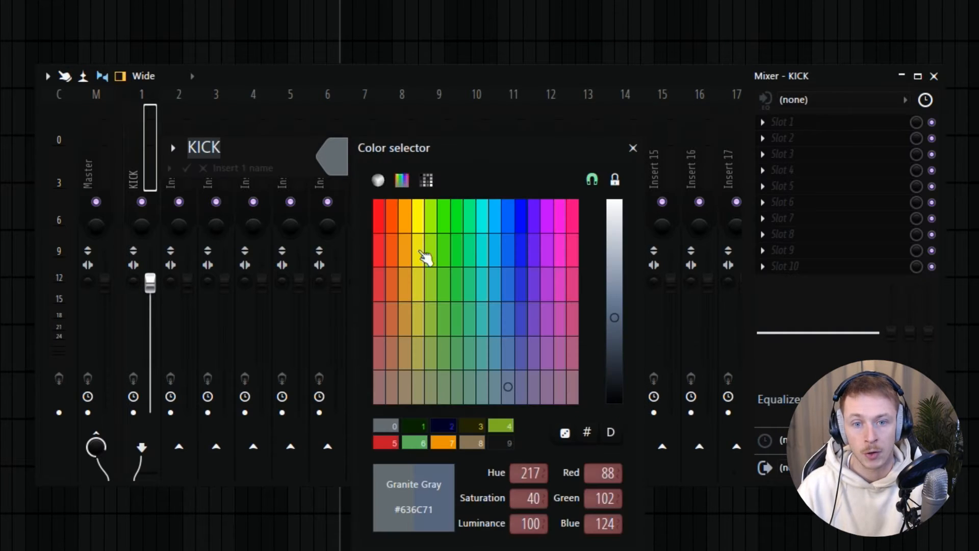
{"action": "left_click", "coordinate": [448, 214]}
{"action": "left_click", "coordinate": [448, 213]}
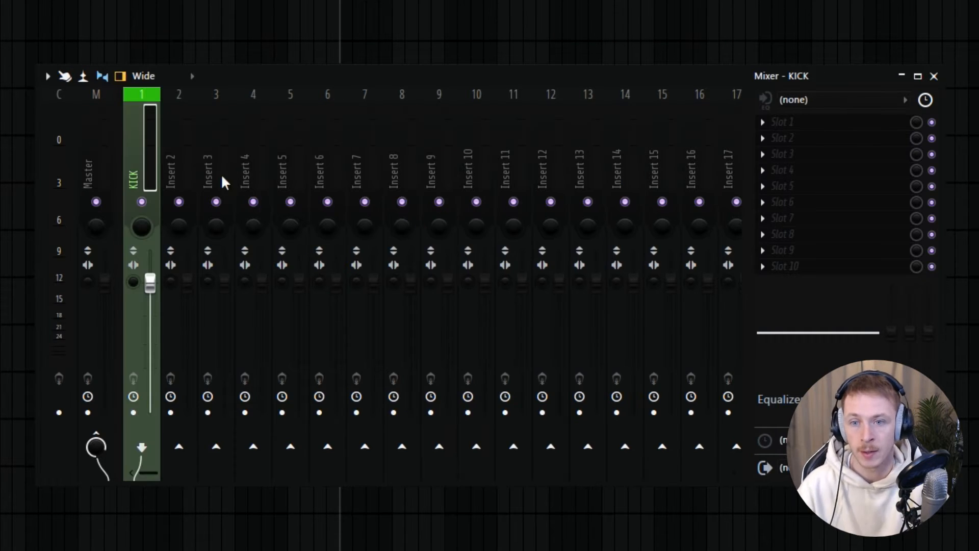
Rename mixer track Insert 2 as KICK 2 and give it the same green as the KICK track
{"action": "double_click", "coordinate": [179, 177]}
{"action": "left_click", "coordinate": [369, 156]}
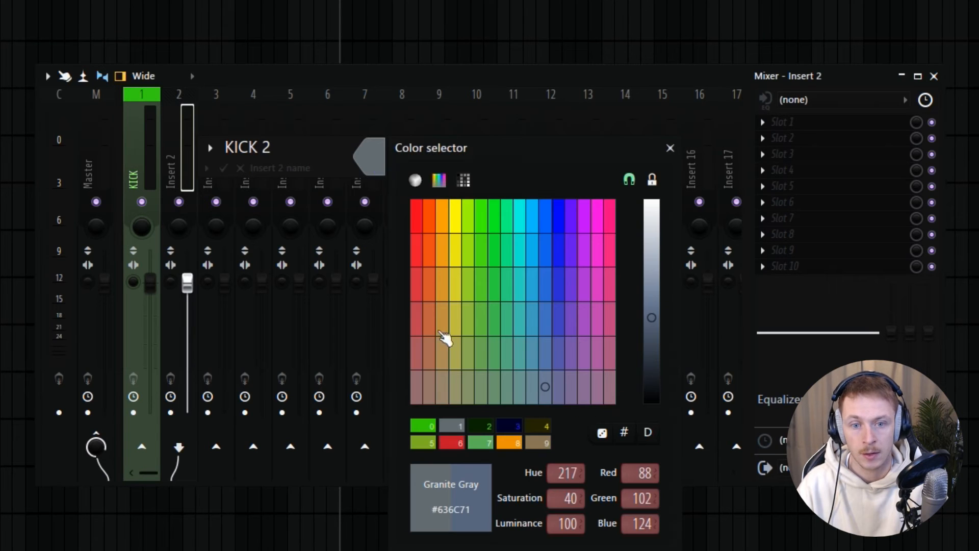
{"action": "left_click", "coordinate": [429, 426]}
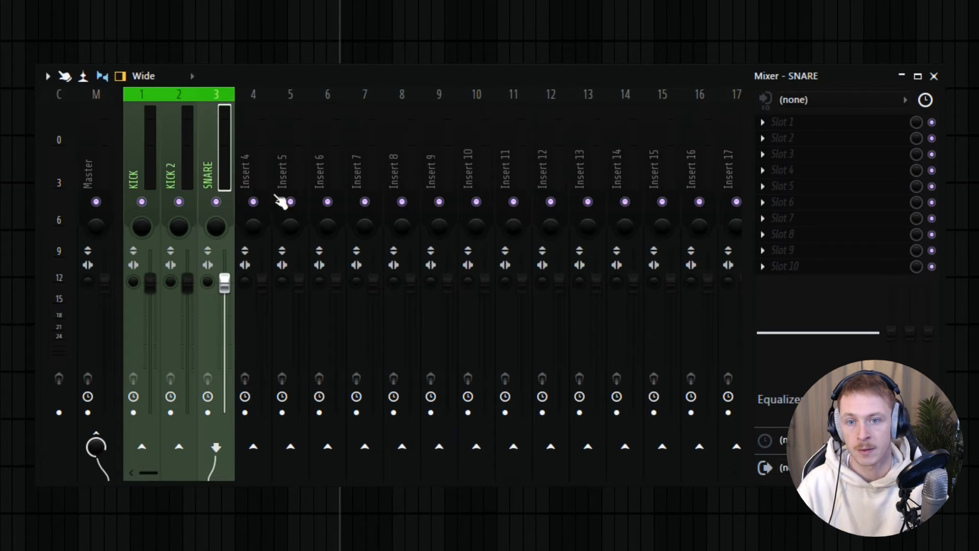
Rename mixer track Insert 4 as SNARE with the same green colour
{"action": "double_click", "coordinate": [252, 162]}
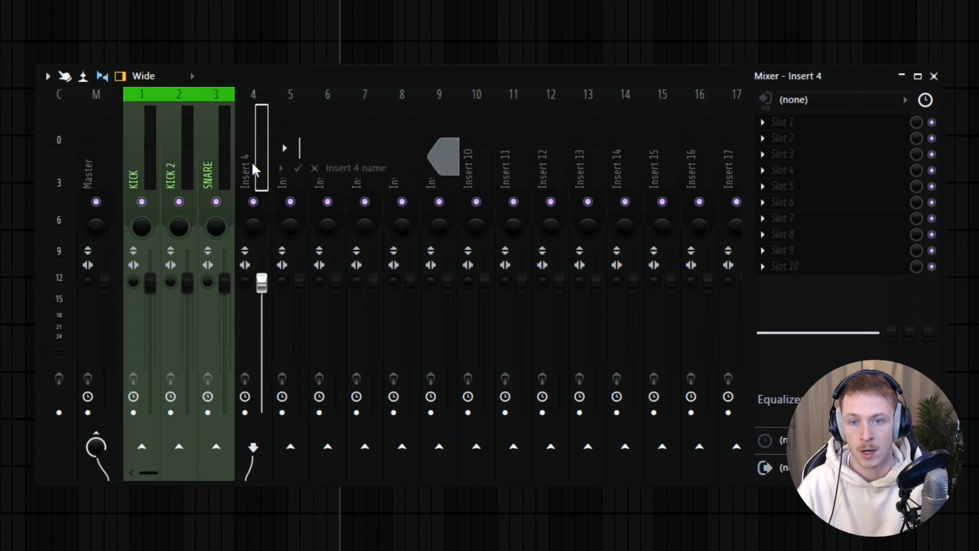
{"action": "type", "text": "SNARE"}
{"action": "key", "text": "Return"}
Rename mixer track Insert 5 as CLAP with the same green colour
{"action": "left_click", "coordinate": [294, 182]}
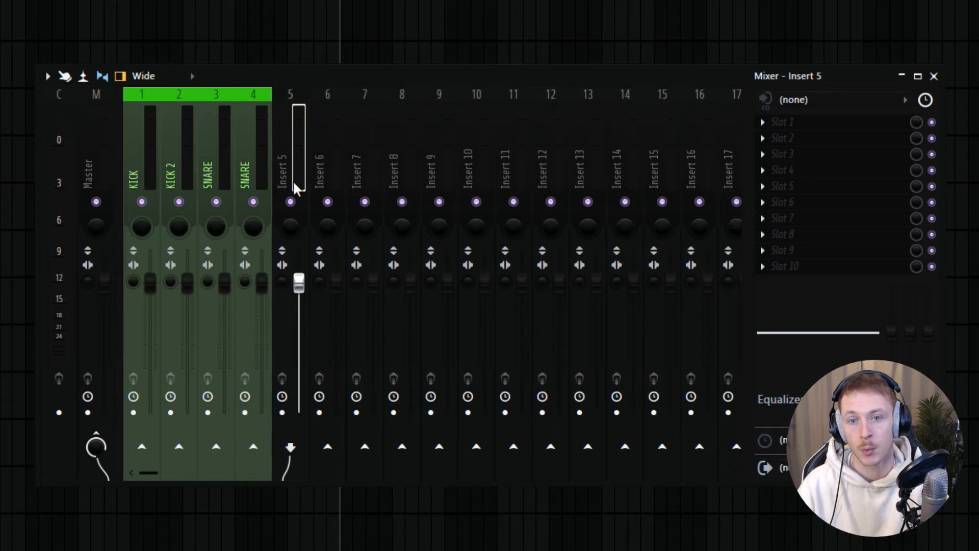
{"action": "double_click", "coordinate": [289, 165]}
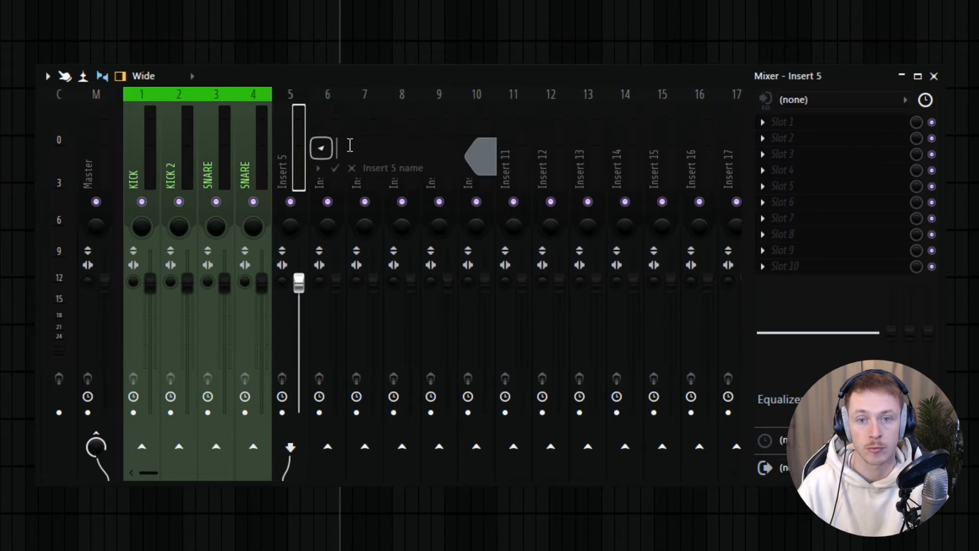
{"action": "type", "text": "CLAP"}
{"action": "key", "text": "Return"}
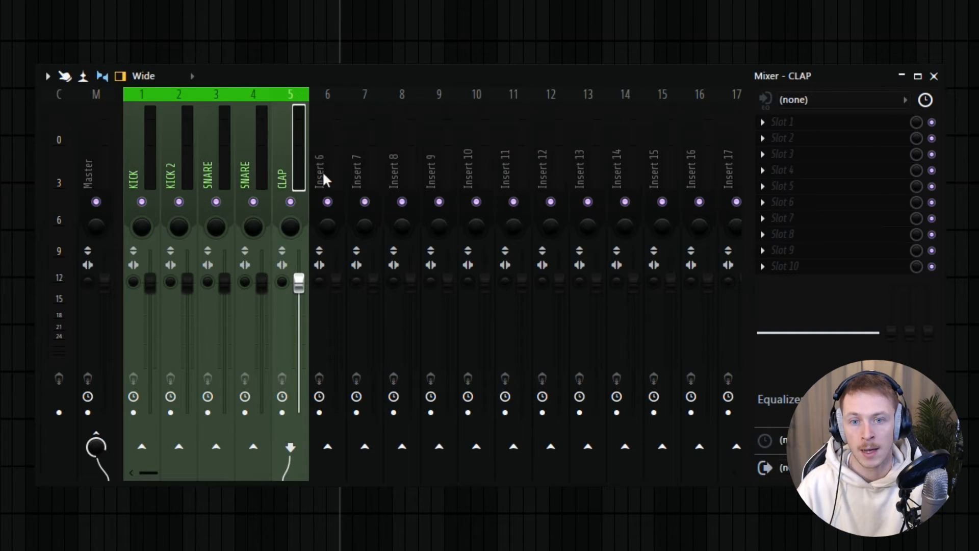
Rename mixer tracks 6 to 8 as HATS 1, HATS 2 and HATS 3 with the same green colour
{"action": "double_click", "coordinate": [321, 164]}
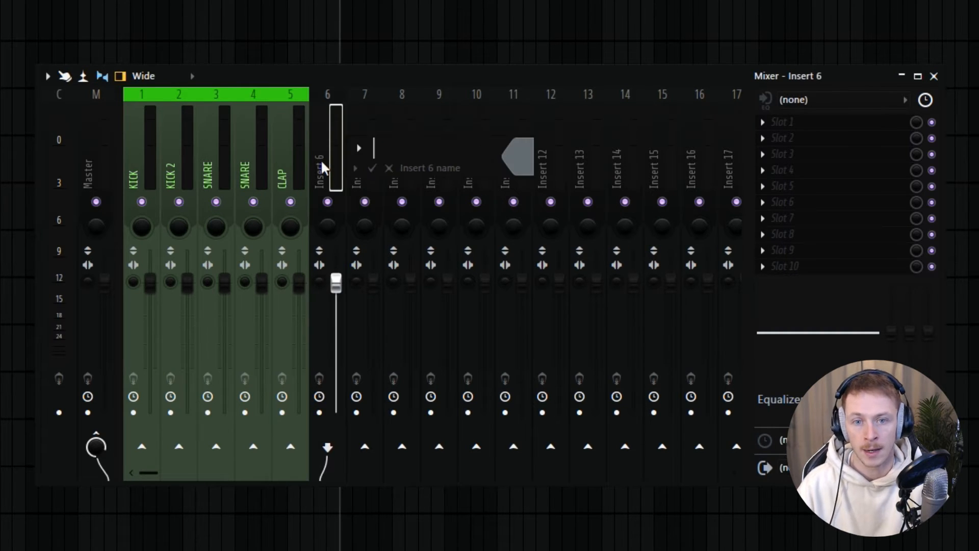
{"action": "type", "text": "HATS"}
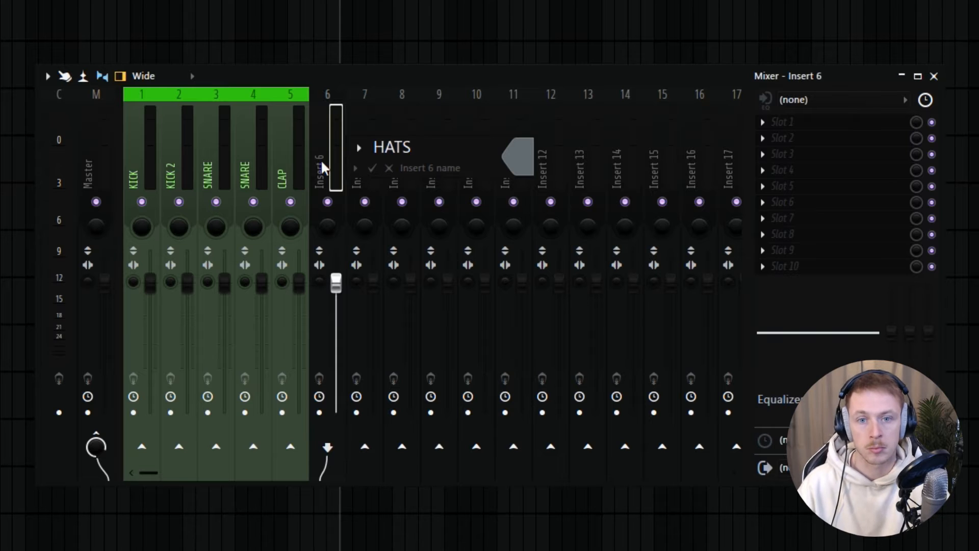
{"action": "key", "text": "Return"}
Add a separator before mixer track Insert 9 to split it from the drum tracks
{"action": "left_click", "coordinate": [437, 176]}
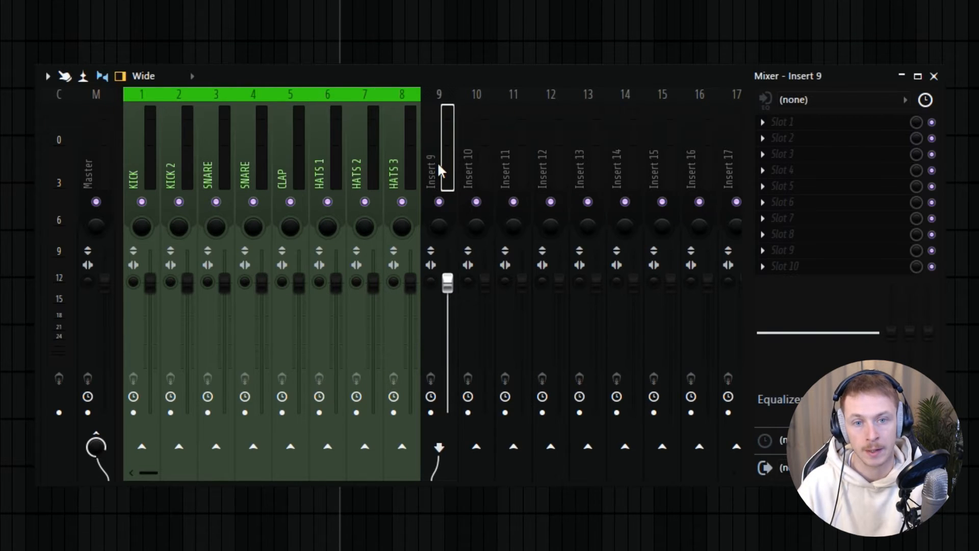
{"action": "right_click", "coordinate": [440, 168]}
{"action": "left_click", "coordinate": [513, 447]}
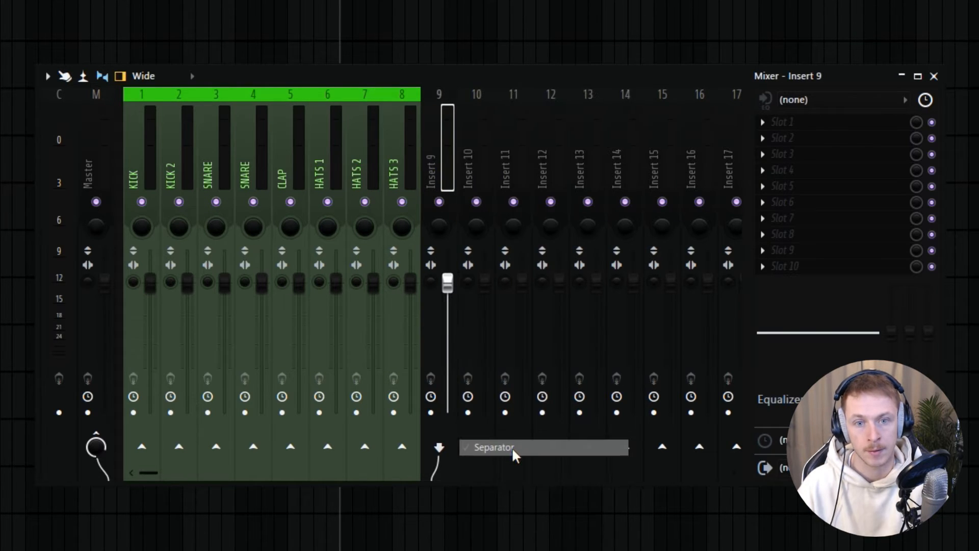
Rename mixer tracks Insert 9 and Insert 10 as SUB and RUMBLE and colour them red
{"action": "key", "text": "F2"}
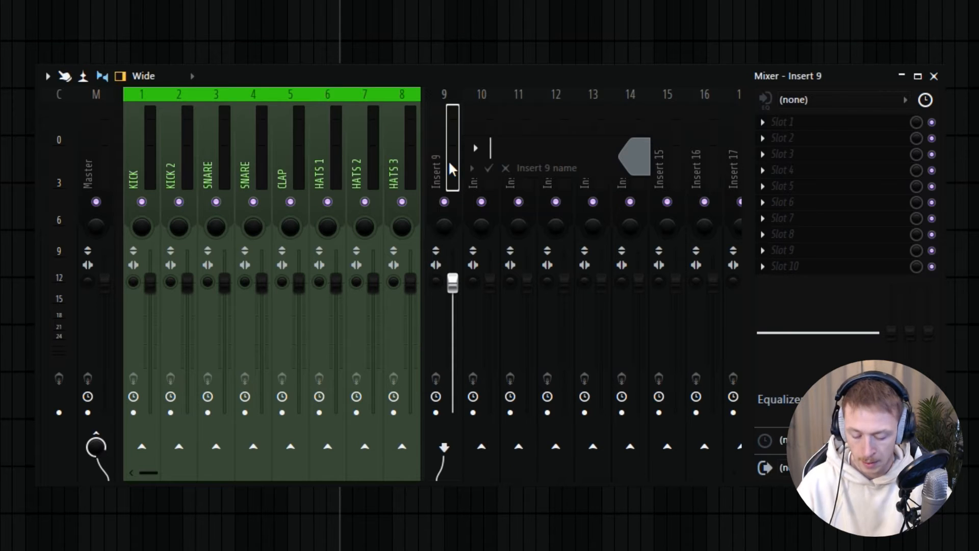
{"action": "type", "text": "BASS"}
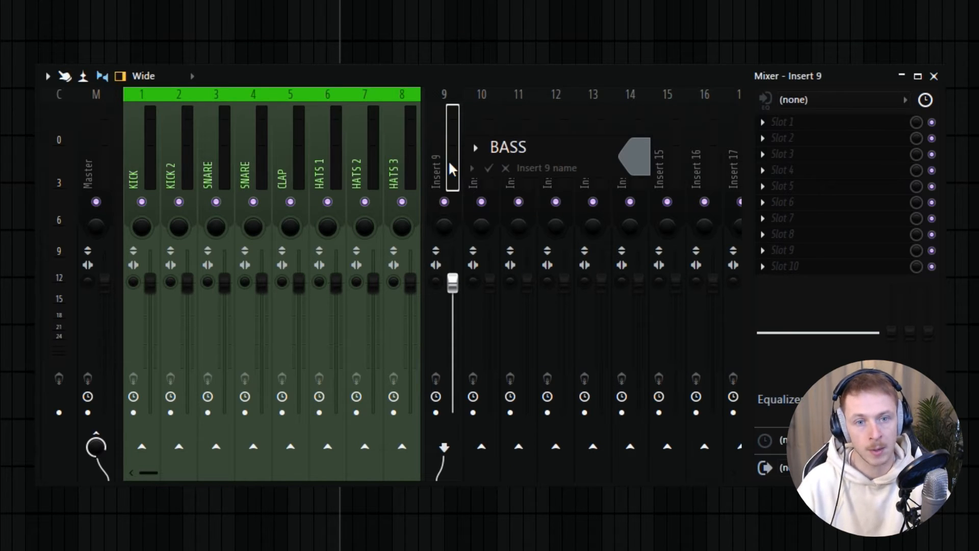
{"action": "key", "text": "Tab"}
{"action": "left_click", "coordinate": [677, 161]}
{"action": "type", "text": "RUMBLE"}
{"action": "key", "text": "Return"}
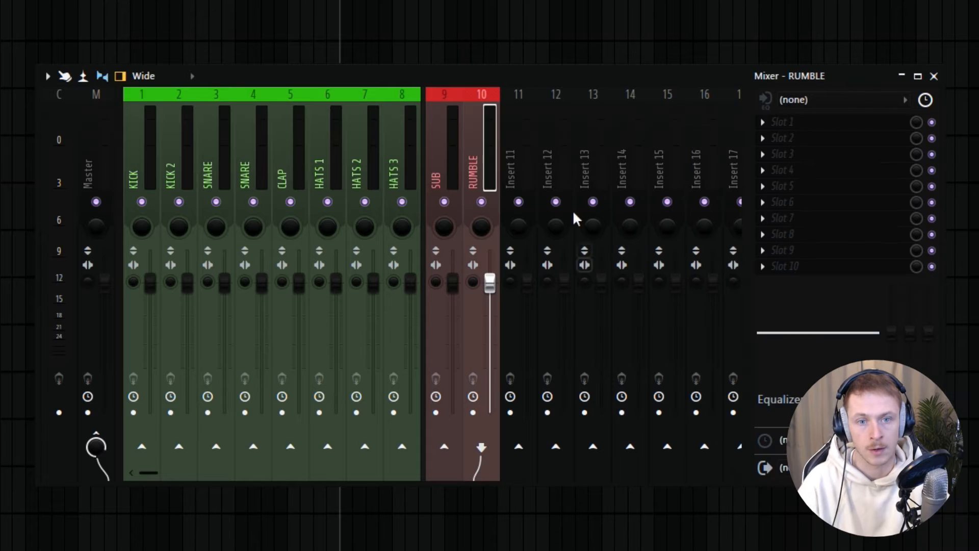
Rename mixer tracks Insert 11 and Insert 12 as RUMBLE and MID with the same red colour
{"action": "left_click", "coordinate": [515, 176]}
{"action": "key", "text": "F2"}
{"action": "type", "text": "RUMBLE"}
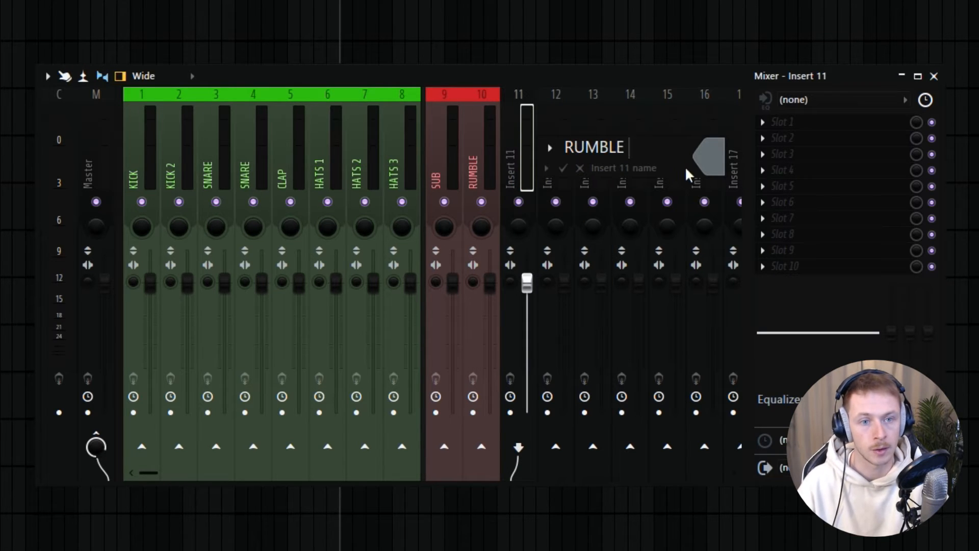
{"action": "left_click", "coordinate": [707, 157]}
{"action": "key", "text": "Tab"}
{"action": "type", "text": "MID"}
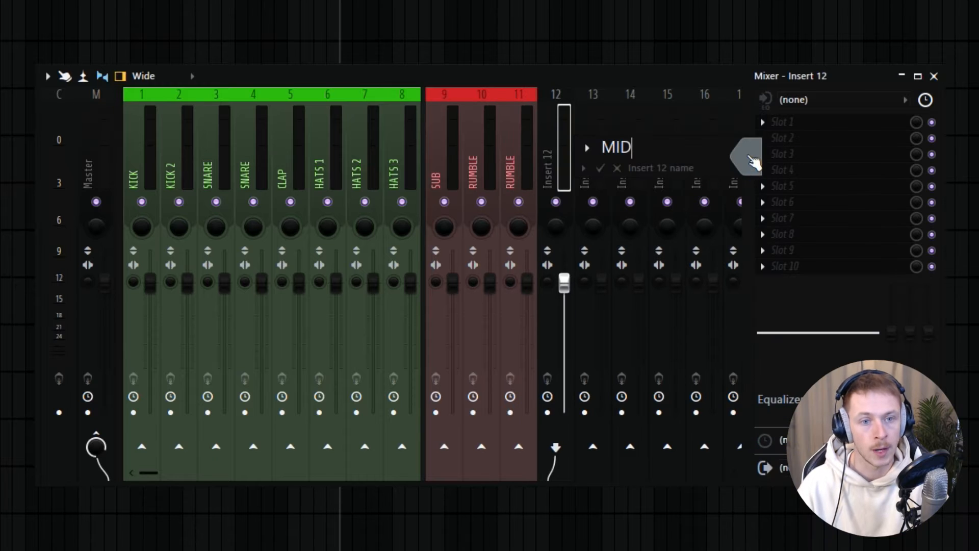
{"action": "left_click", "coordinate": [812, 508]}
{"action": "key", "text": "Return"}
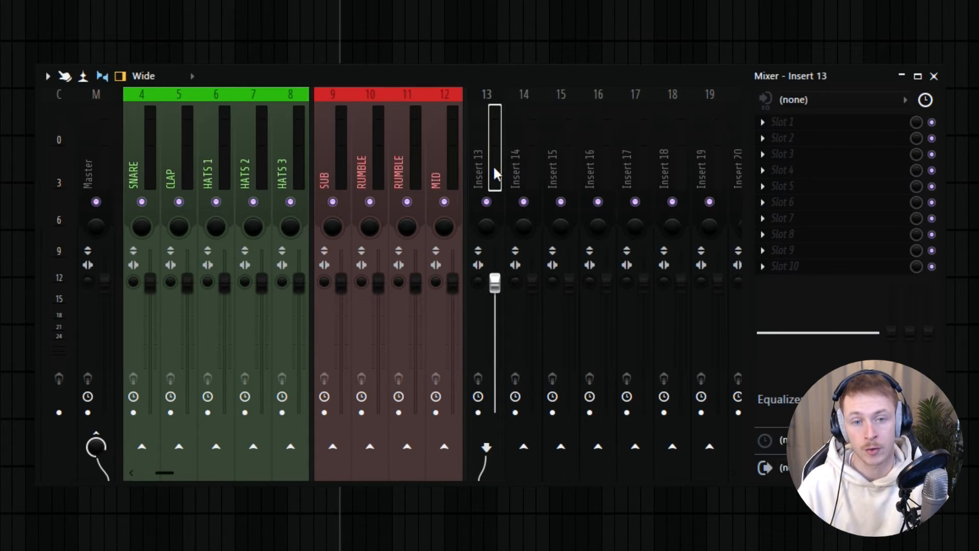
Rename mixer tracks 13 to 20 together as SYNHS and colour them yellow
{"action": "scroll", "coordinate": [499, 164], "scroll_direction": "down", "scroll_amount": 3}
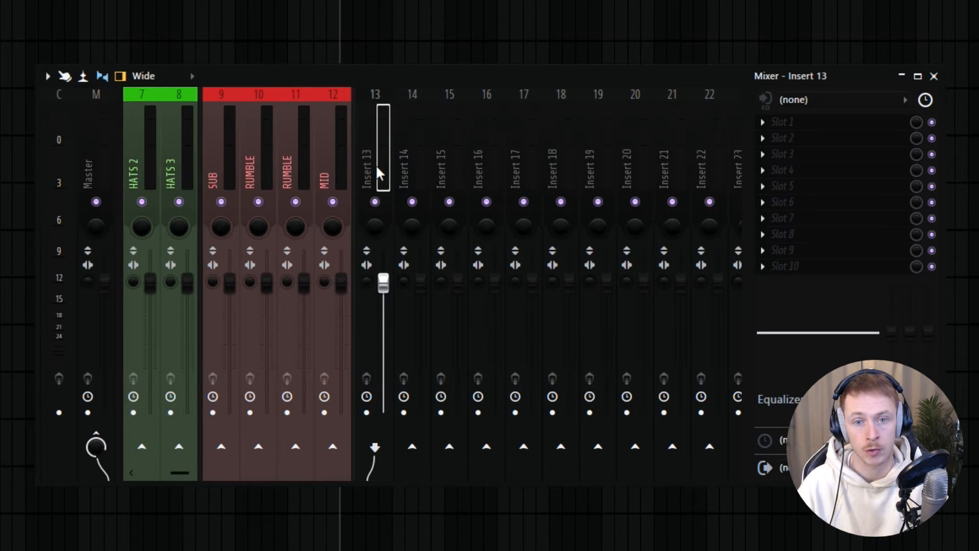
{"action": "left_click_drag", "start_coordinate": [380, 174], "coordinate": [640, 176]}
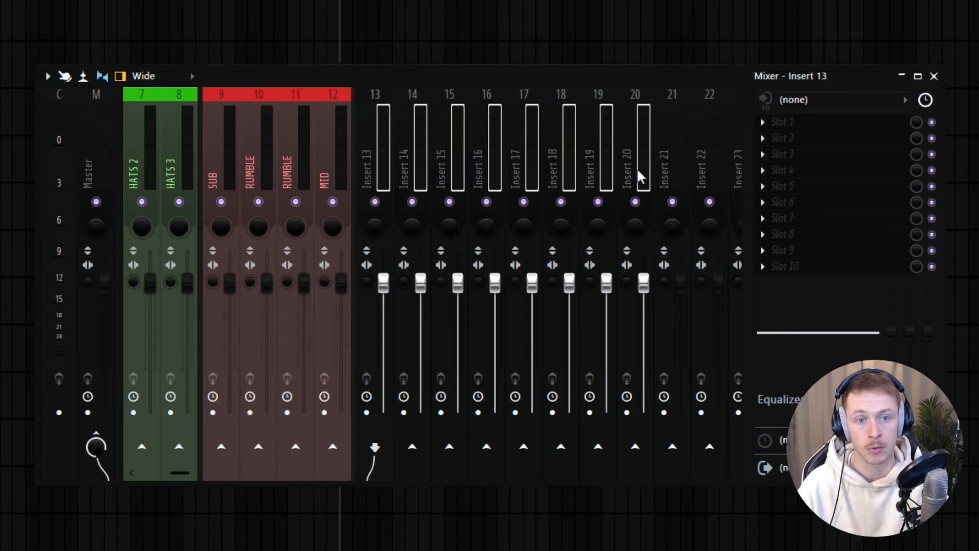
{"action": "right_click", "coordinate": [549, 178]}
{"action": "left_click", "coordinate": [661, 108]}
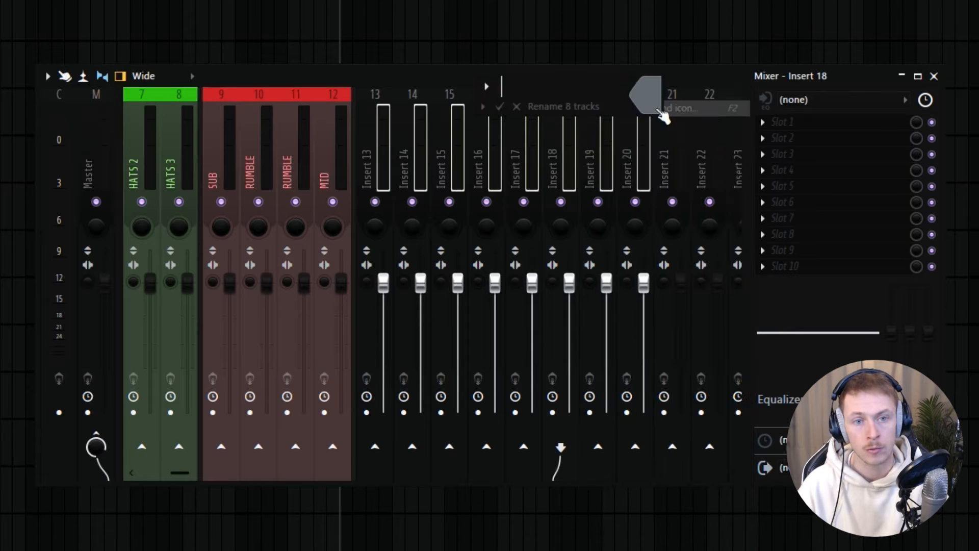
{"action": "type", "text": "SYNHS"}
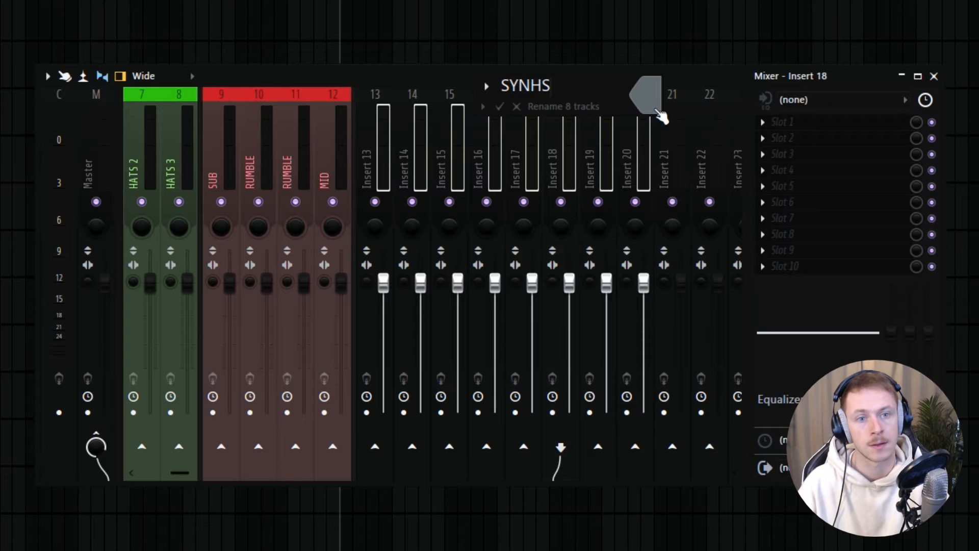
{"action": "left_click", "coordinate": [658, 109]}
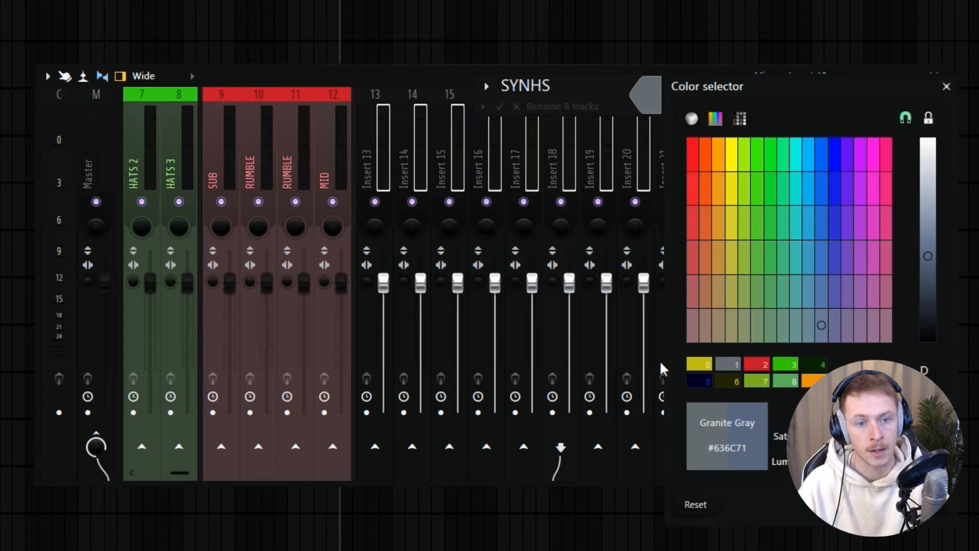
{"action": "left_click", "coordinate": [707, 367]}
{"action": "key", "text": "Return"}
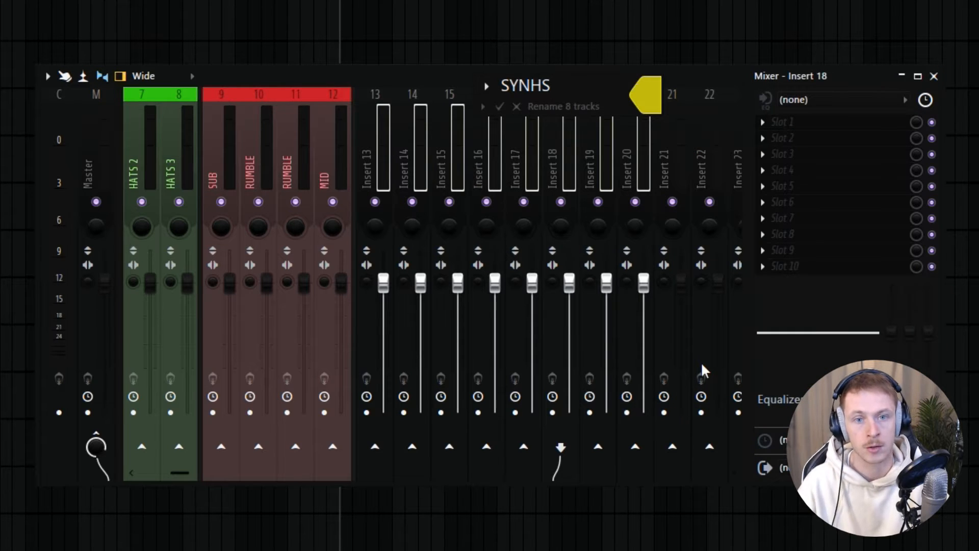
{"action": "key", "text": "Return"}
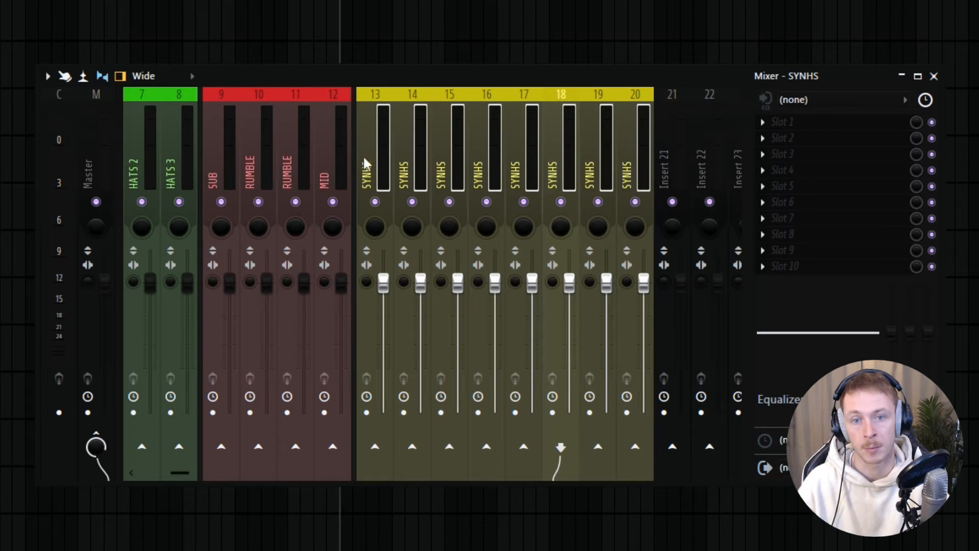
Add a separator before mixer track 21 and rename tracks 21 to 27 together as FX in bright blue
{"action": "right_click", "coordinate": [667, 158]}
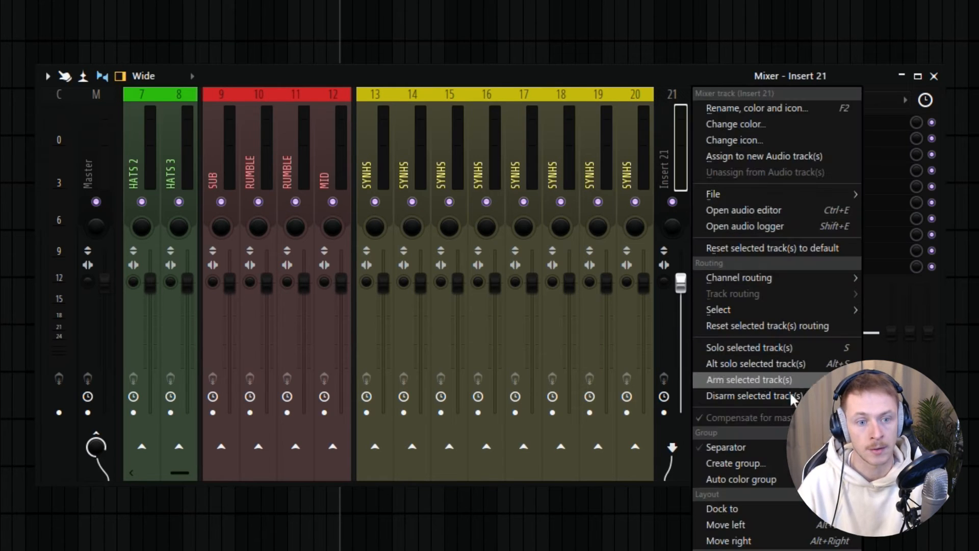
{"action": "left_click", "coordinate": [726, 447]}
{"action": "scroll", "coordinate": [591, 142], "scroll_direction": "right", "scroll_amount": 6}
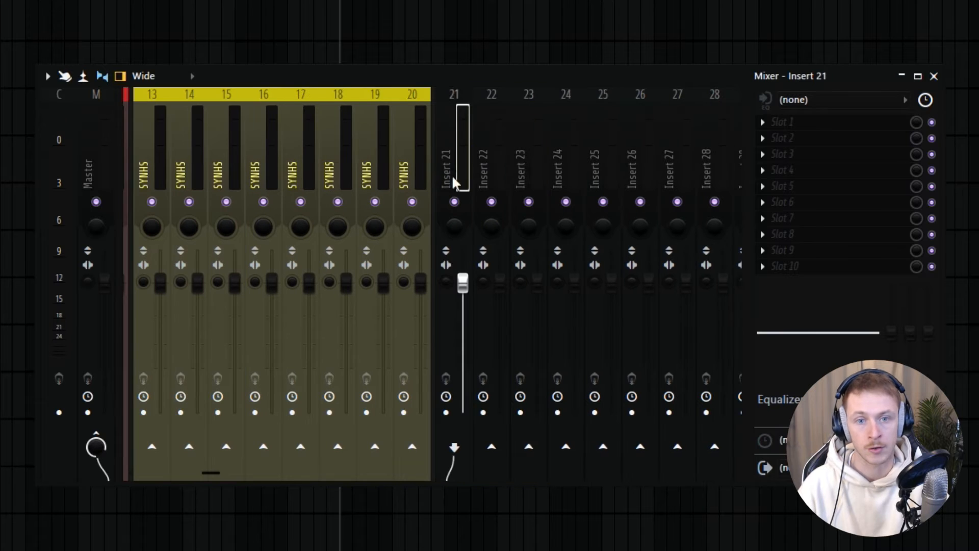
{"action": "left_click_drag", "start_coordinate": [454, 168], "coordinate": [675, 172]}
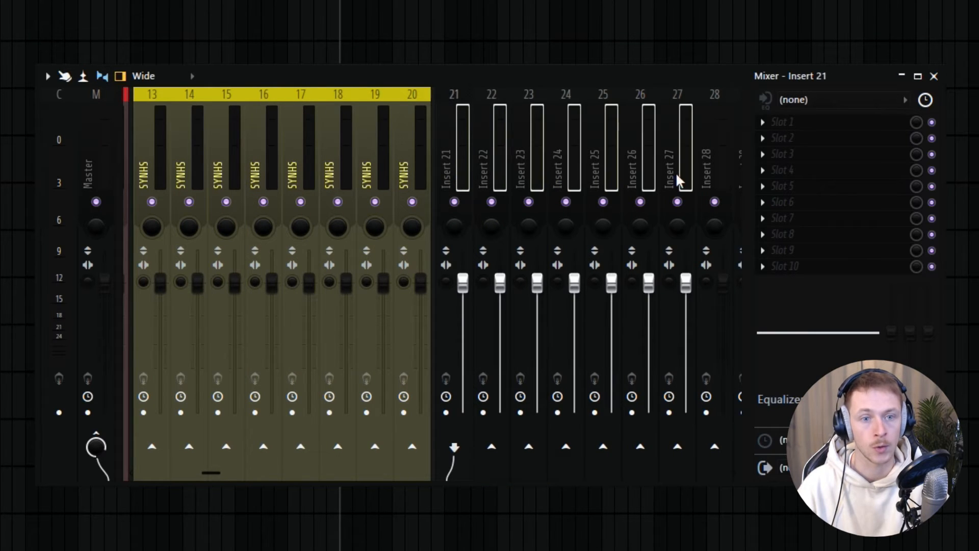
{"action": "right_click", "coordinate": [612, 169]}
{"action": "left_click", "coordinate": [696, 109]}
{"action": "type", "text": "FX"}
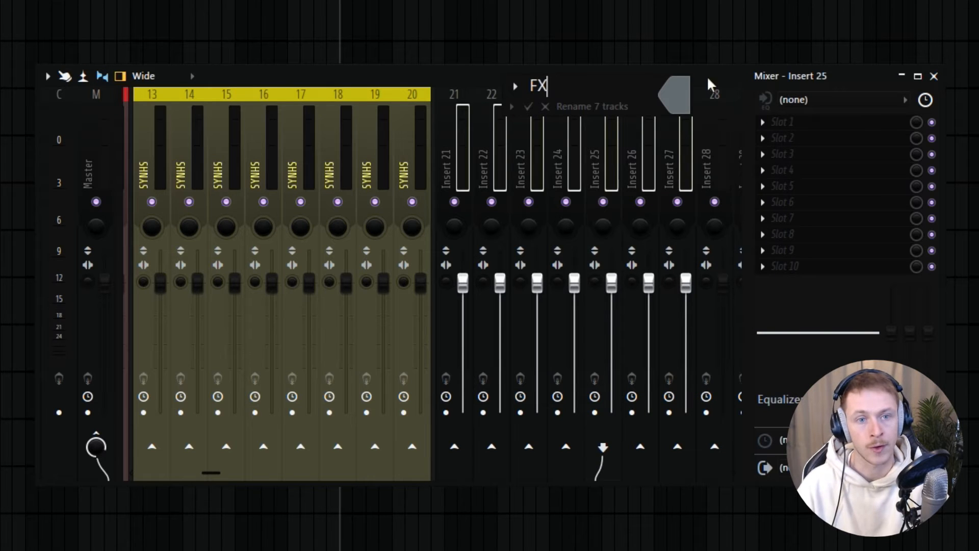
{"action": "left_click", "coordinate": [672, 101]}
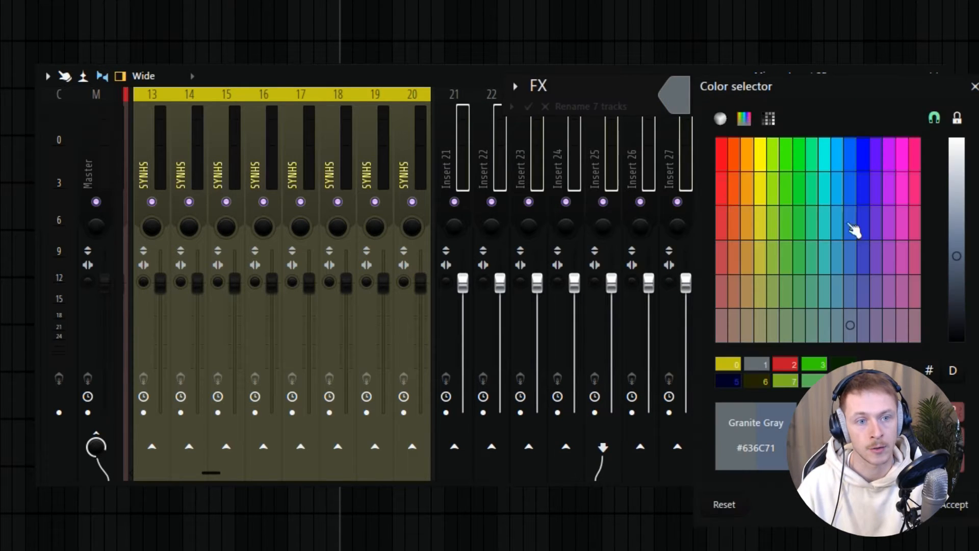
{"action": "left_click", "coordinate": [864, 157]}
{"action": "key", "text": "Return"}
{"action": "key", "text": "Return"}
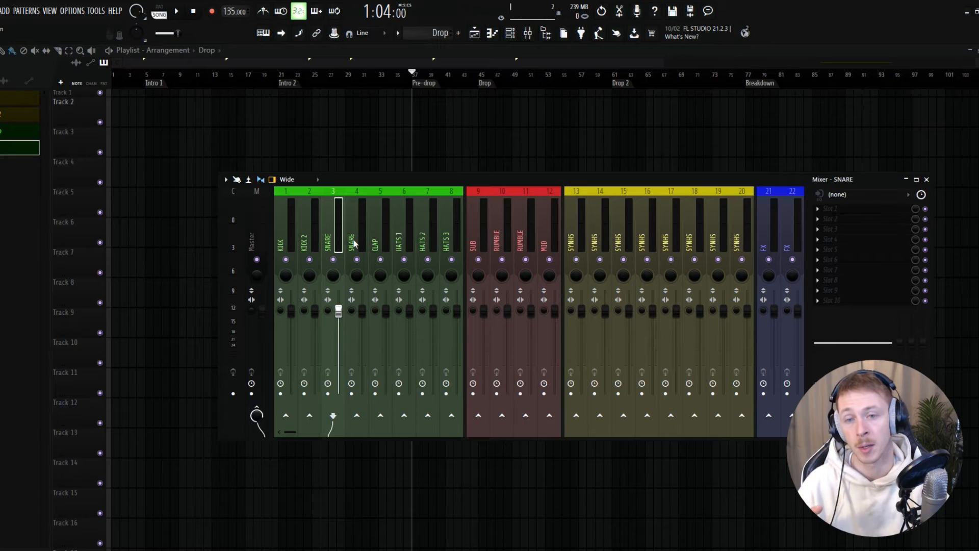
Name playlist tracks 2 to 6 KICK, KICK 2, SNARE, SNARE and CLAP, all in the drum green
{"action": "type", "text": "CK "}
{"action": "type", "text": "2"}
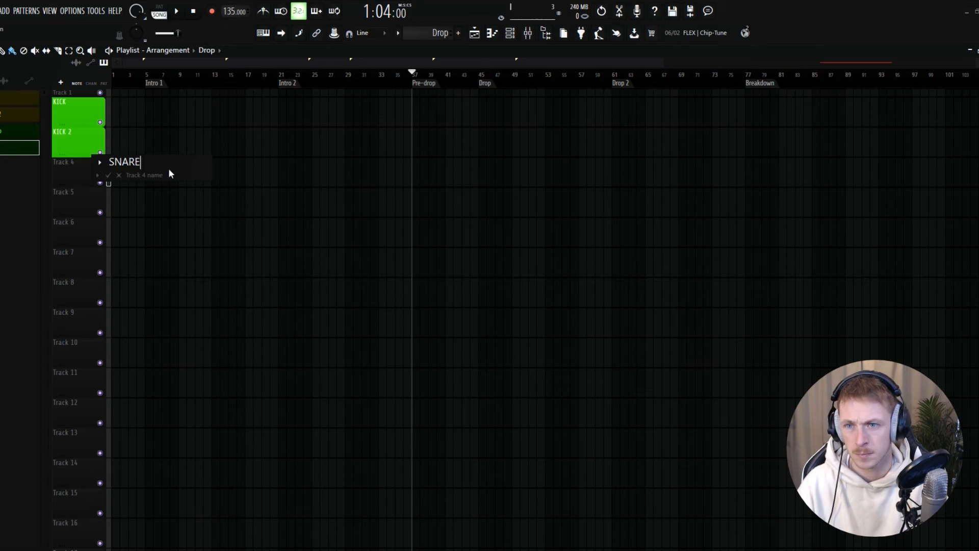
{"action": "key", "text": "Return"}
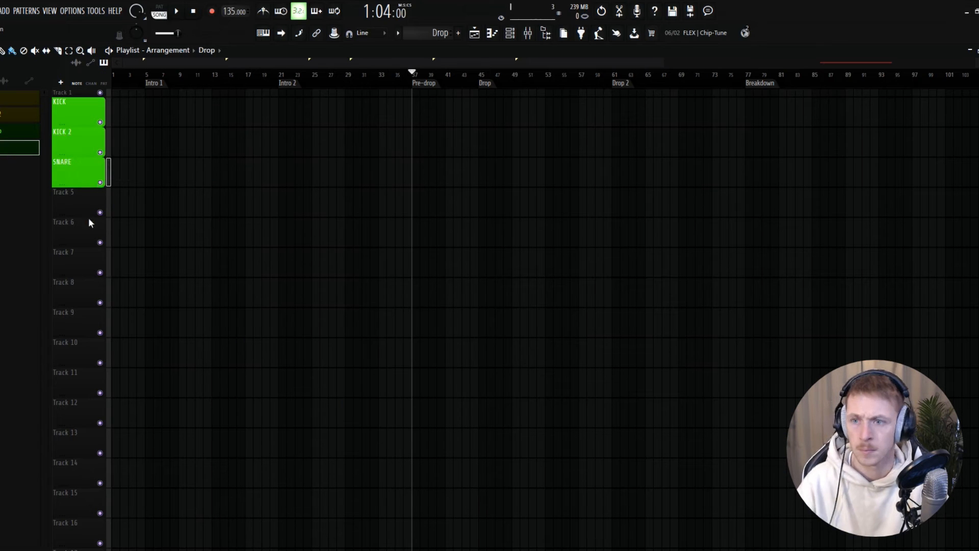
{"action": "double_click", "coordinate": [92, 203]}
{"action": "type", "text": "SNARE"}
{"action": "left_click", "coordinate": [94, 205]}
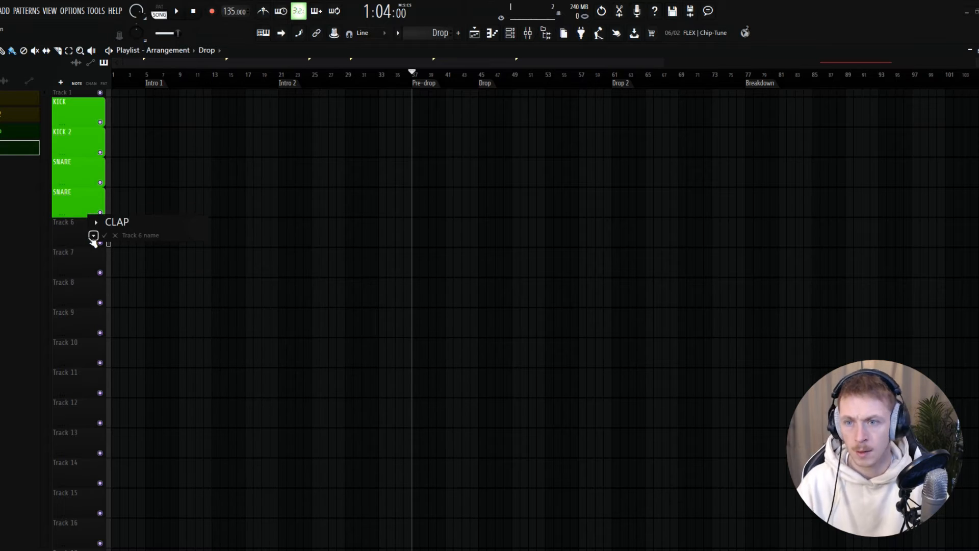
{"action": "key", "text": "Return"}
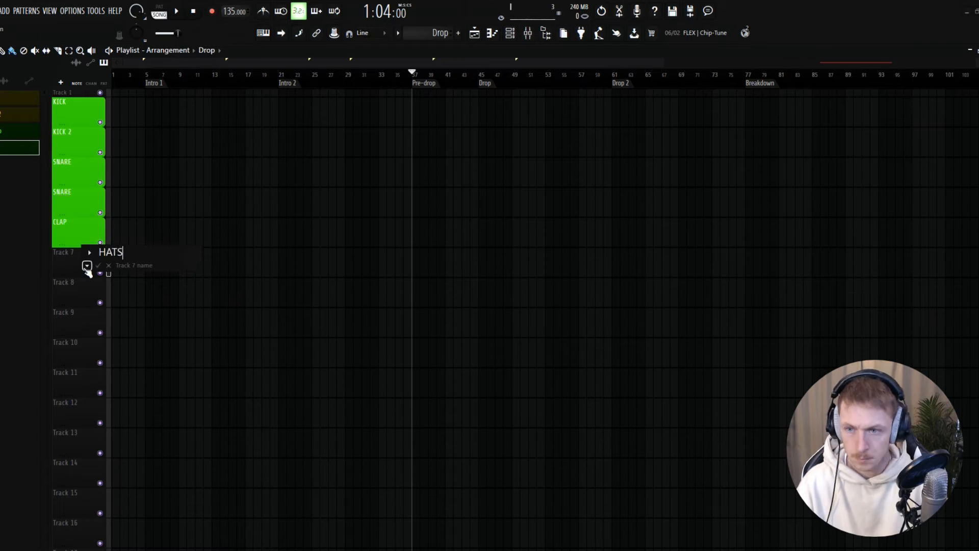
Name playlist tracks 7 to 9 HATS 1, HATS 2 and HATS 3 with the same green colour
{"action": "type", "text": "1"}
{"action": "left_click", "coordinate": [205, 265]}
{"action": "left_click", "coordinate": [270, 427]}
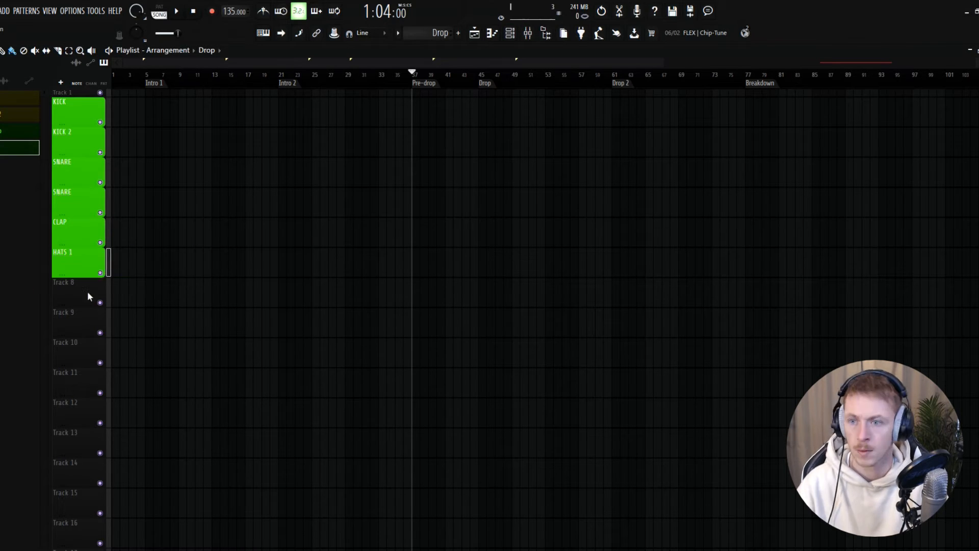
{"action": "middle_click", "coordinate": [87, 294]}
{"action": "type", "text": "HATS 2"}
{"action": "left_click", "coordinate": [204, 295]}
{"action": "left_click", "coordinate": [266, 450]}
{"action": "middle_click", "coordinate": [87, 323]}
{"action": "type", "text": "HATS 3"}
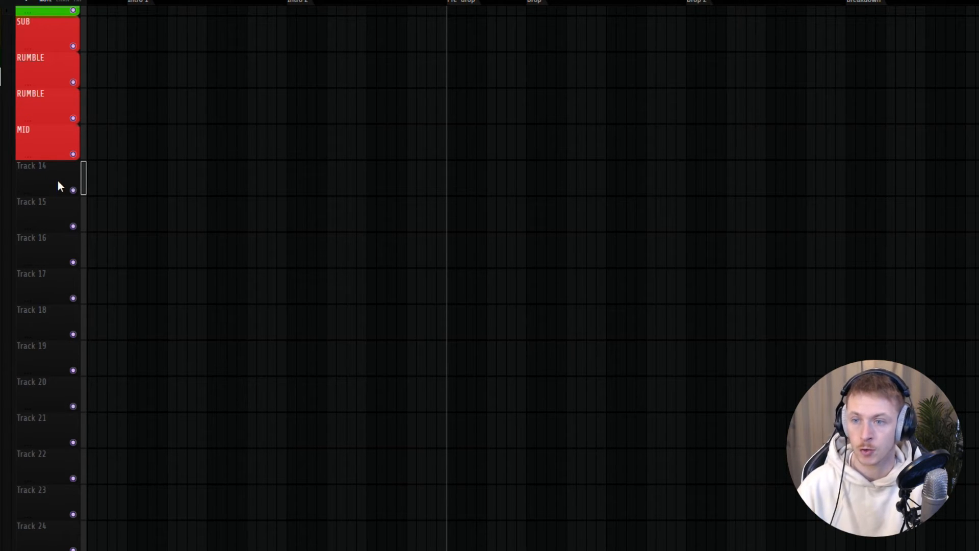
Rename playlist tracks 14 to 23 together as numbered SYNTHS tracks and colour them yellow
{"action": "left_click_drag", "start_coordinate": [58, 182], "coordinate": [44, 497]}
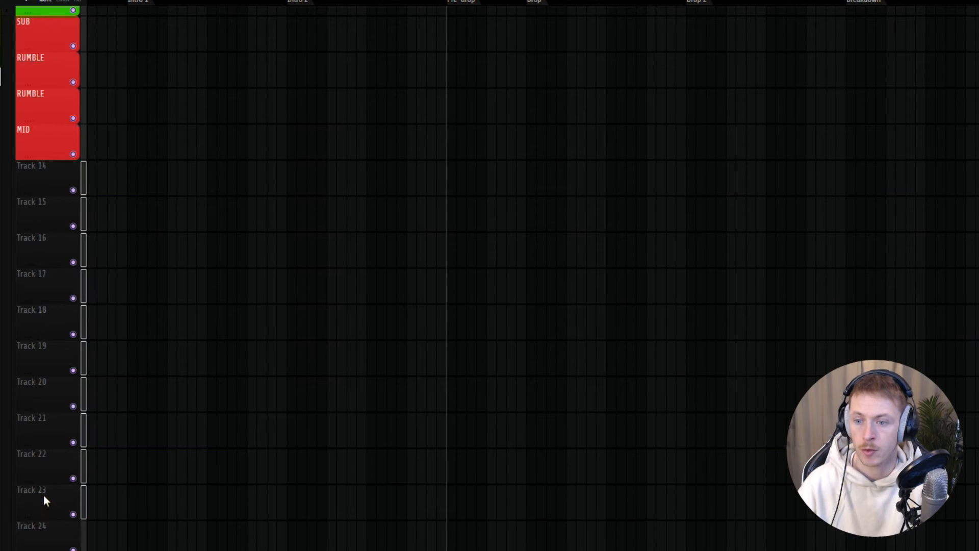
{"action": "right_click", "coordinate": [45, 210]}
{"action": "left_click", "coordinate": [71, 203]}
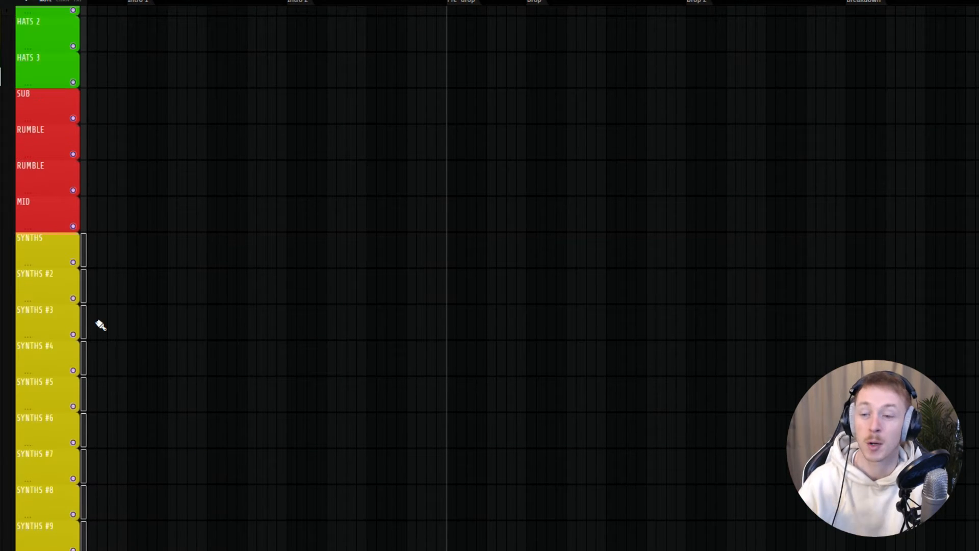
{"action": "scroll", "coordinate": [100, 325], "scroll_direction": "down", "scroll_amount": 2}
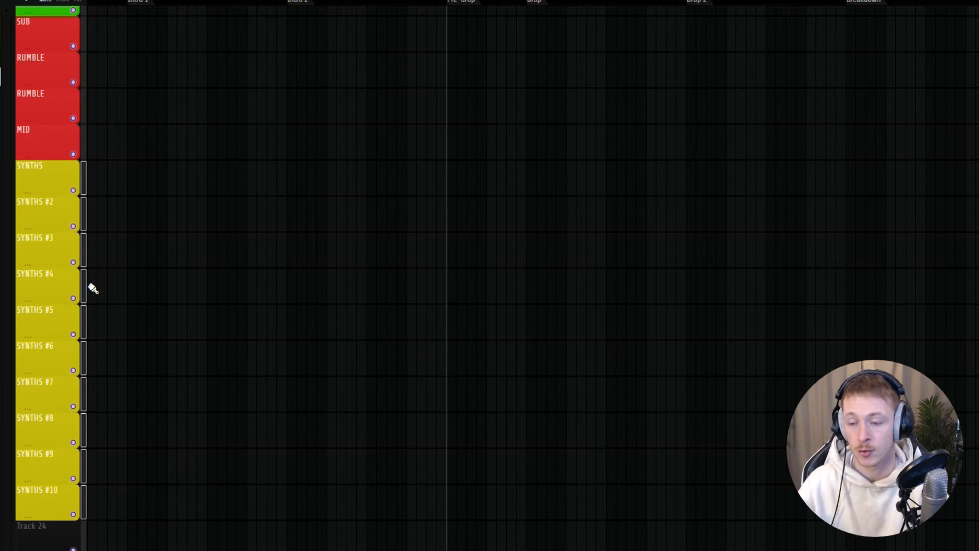
{"action": "scroll", "coordinate": [92, 286], "scroll_direction": "down", "scroll_amount": 4}
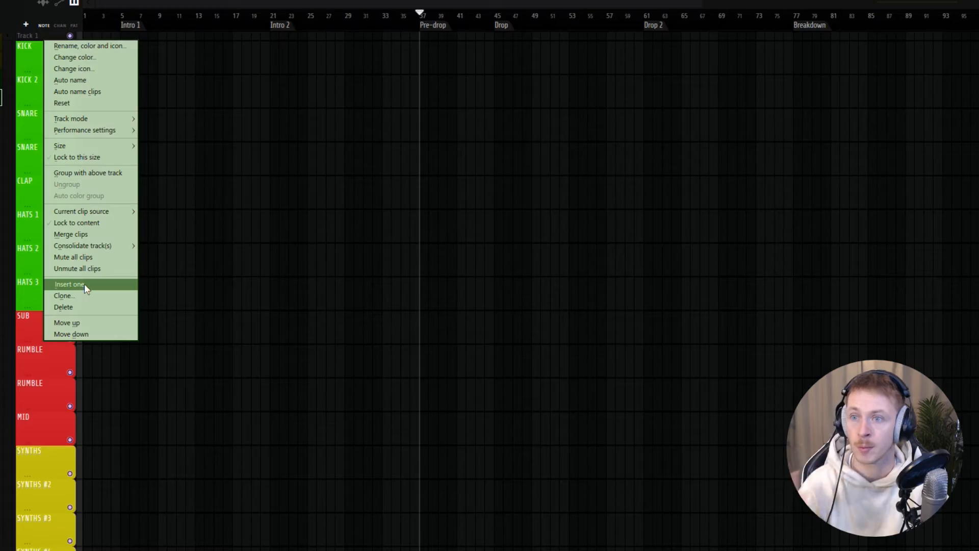
Insert a playlist track above KICK, name it DRUMS and give it the drum green colour
{"action": "left_click", "coordinate": [84, 284]}
{"action": "double_click", "coordinate": [51, 53]}
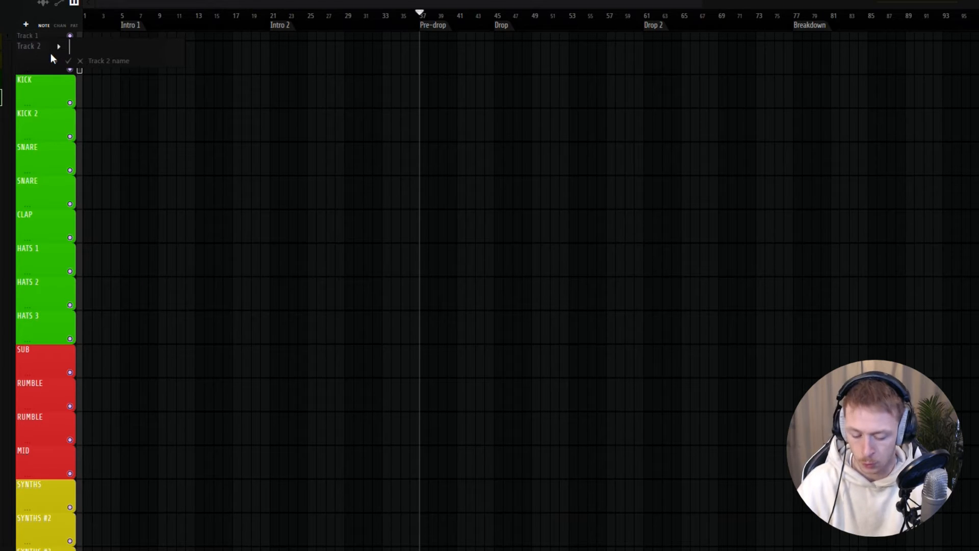
{"action": "type", "text": "DRUMS"}
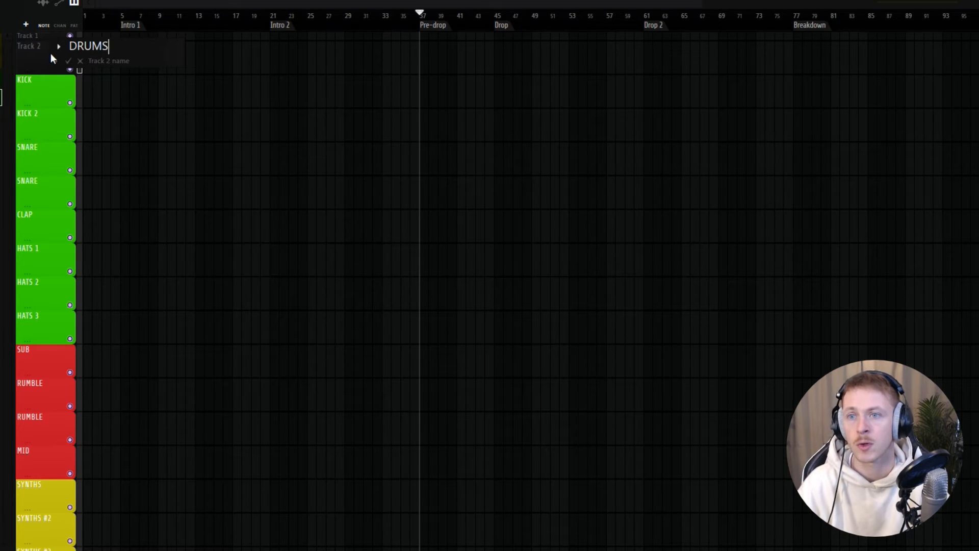
{"action": "key", "text": "F2"}
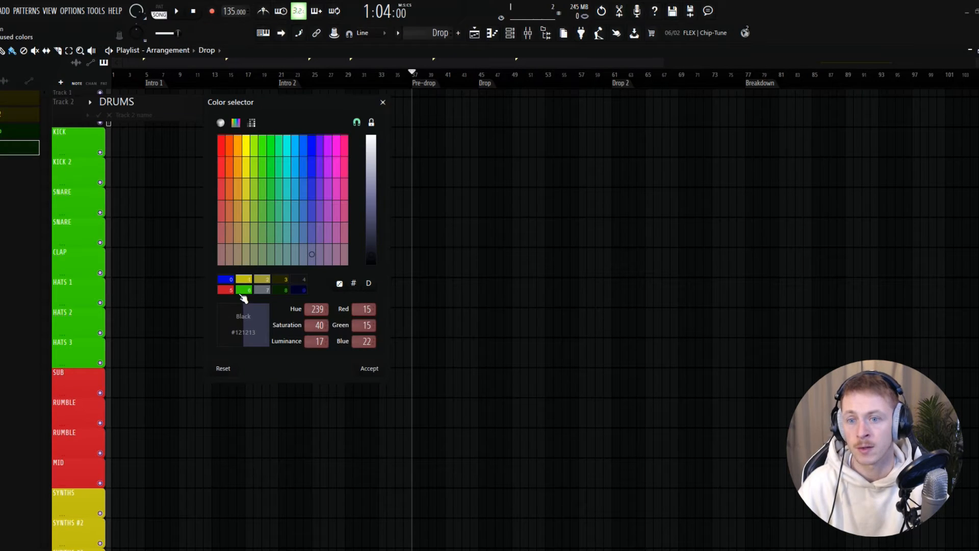
{"action": "left_click", "coordinate": [242, 292]}
{"action": "key", "text": "Return"}
{"action": "key", "text": "Return"}
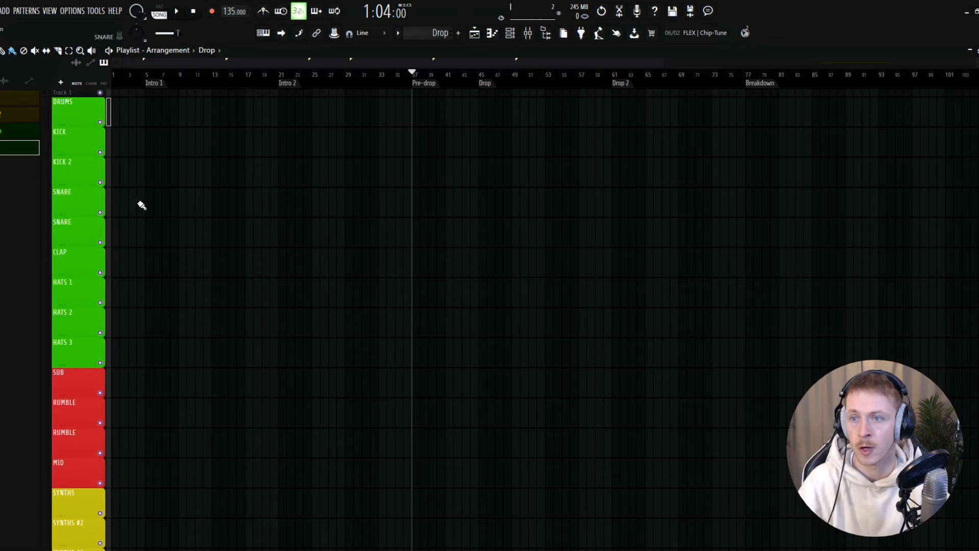
Group playlist tracks KICK to HATS 3 under the DRUMS track and collapse the group
{"action": "left_click_drag", "start_coordinate": [84, 140], "coordinate": [81, 354]}
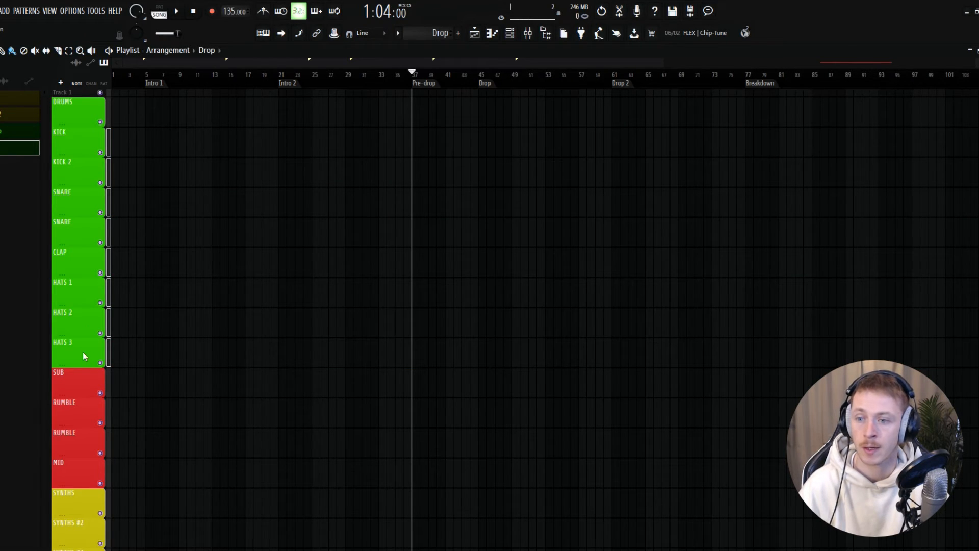
{"action": "right_click", "coordinate": [83, 352]}
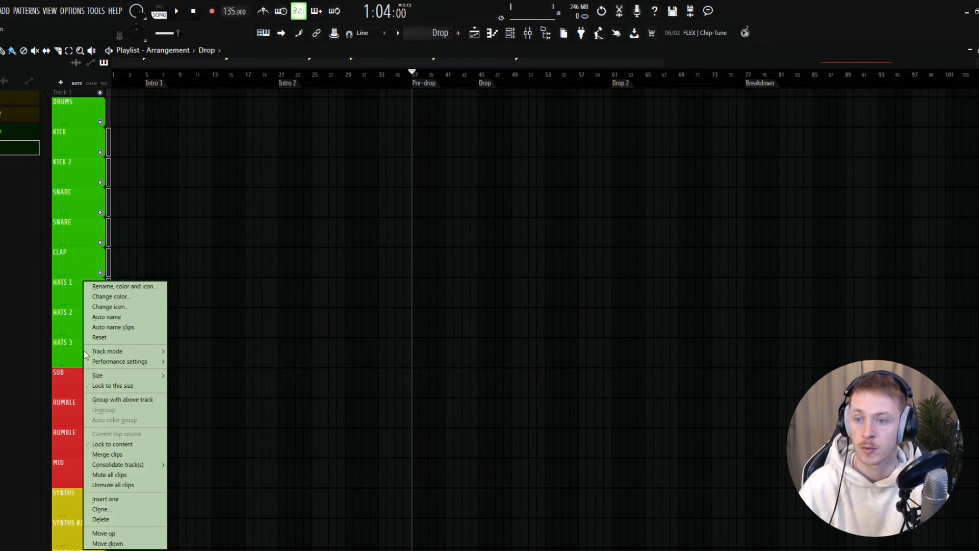
{"action": "left_click", "coordinate": [133, 398]}
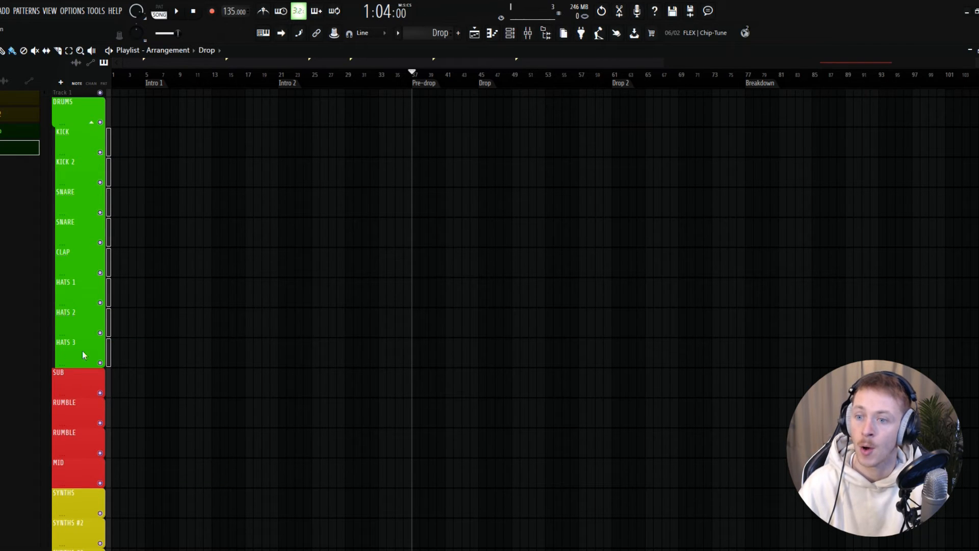
{"action": "left_click", "coordinate": [92, 123]}
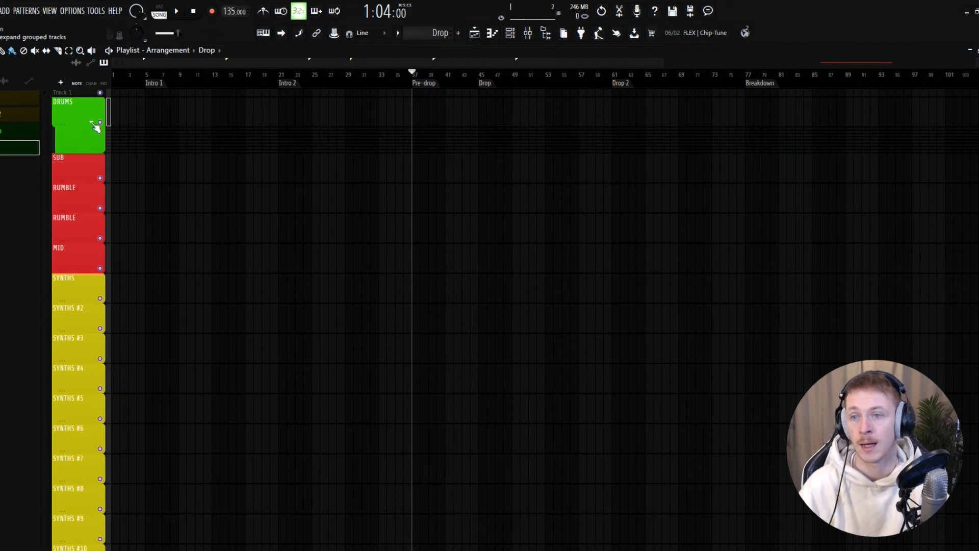
{"action": "left_click", "coordinate": [93, 123]}
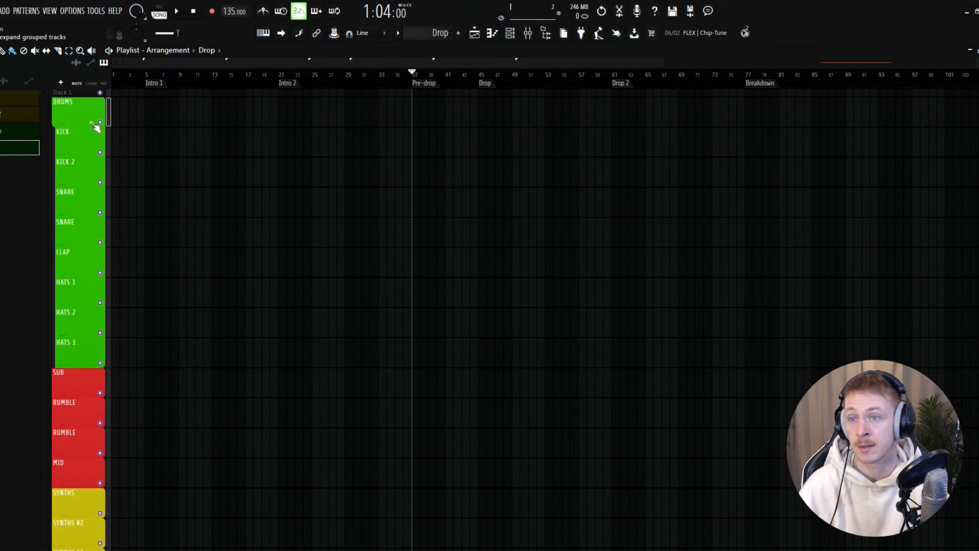
{"action": "left_click", "coordinate": [93, 123]}
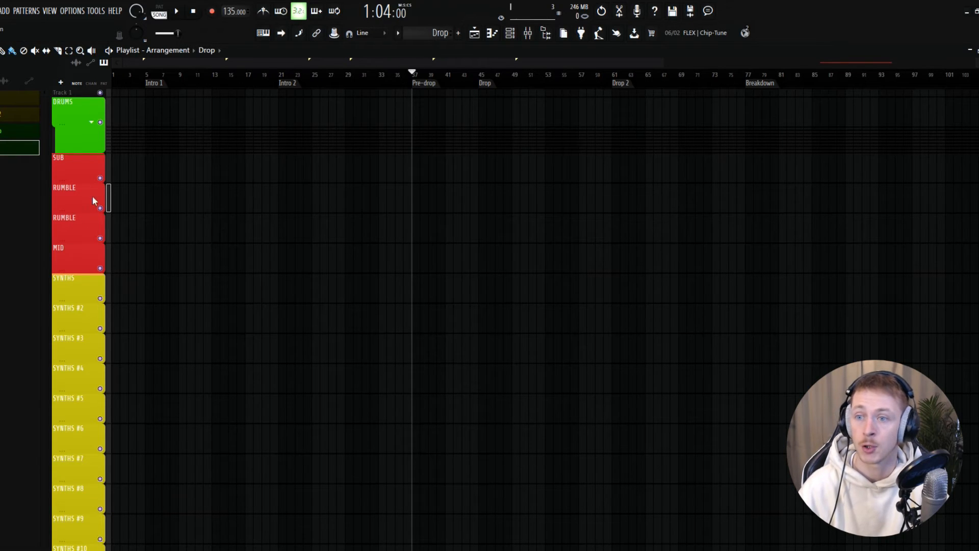
Group the remaining named playlist tracks under BASS, SYNTHS and FX parent tracks in matching colours, leaving only the BASS group expanded
{"action": "right_click", "coordinate": [80, 171]}
{"action": "left_click", "coordinate": [90, 405]}
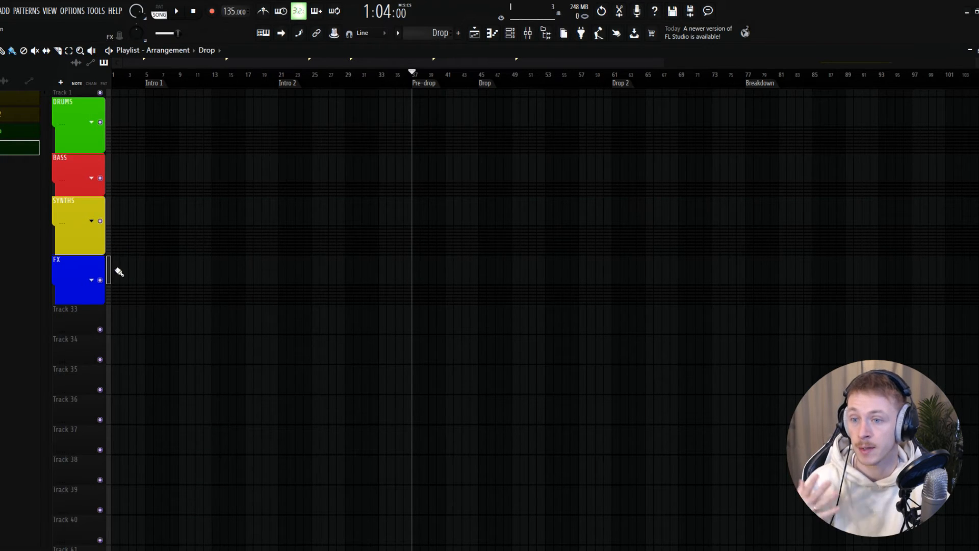
{"action": "left_click", "coordinate": [91, 279]}
{"action": "left_click", "coordinate": [91, 221]}
{"action": "left_click", "coordinate": [92, 221]}
{"action": "left_click", "coordinate": [91, 178]}
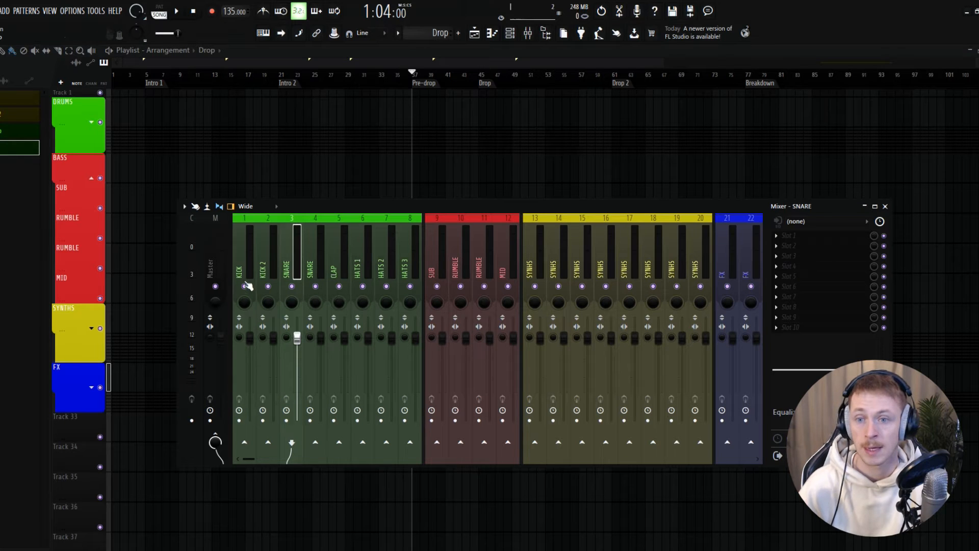
Load FabFilter Pro-Q 3 into the first effect slot of the KICK mixer track
{"action": "left_click", "coordinate": [247, 263]}
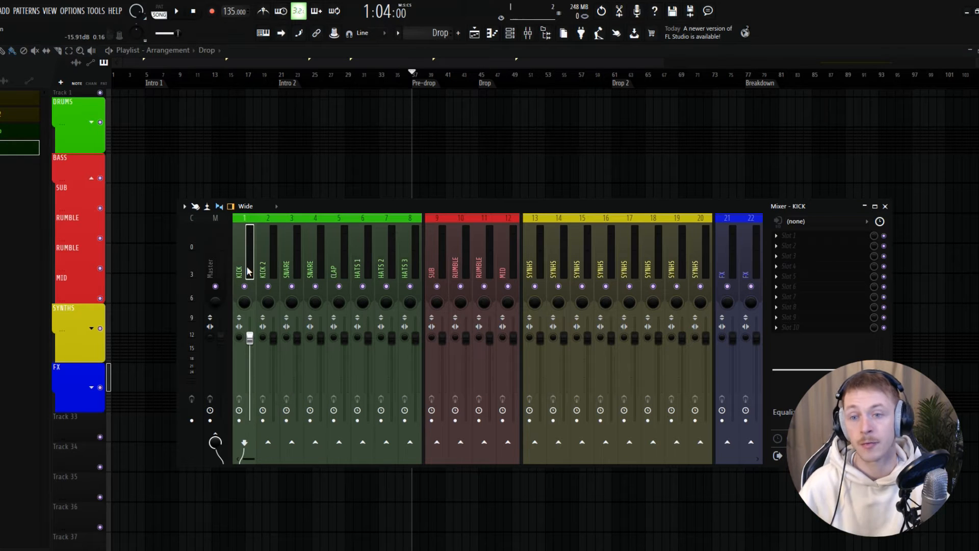
{"action": "left_click", "coordinate": [776, 236]}
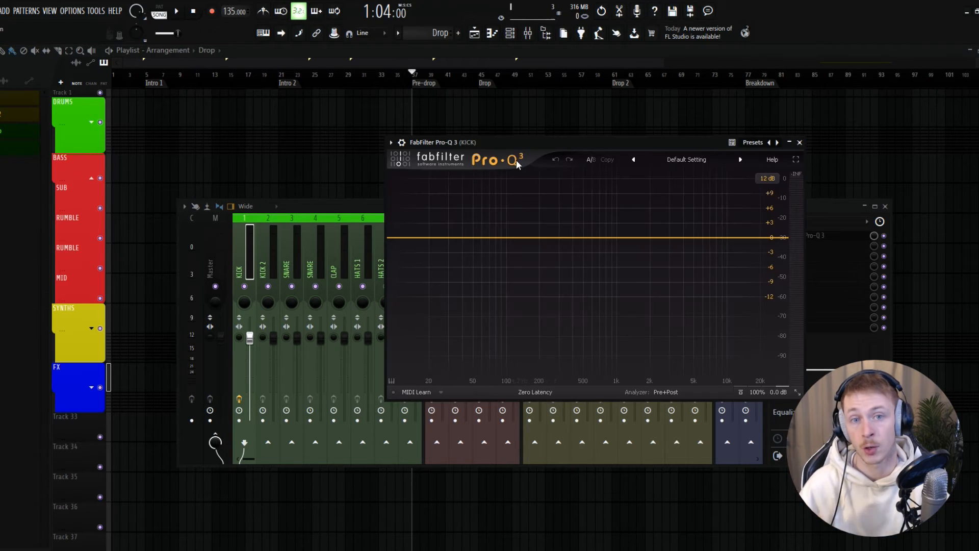
{"action": "left_click_drag", "start_coordinate": [534, 142], "coordinate": [571, 155]}
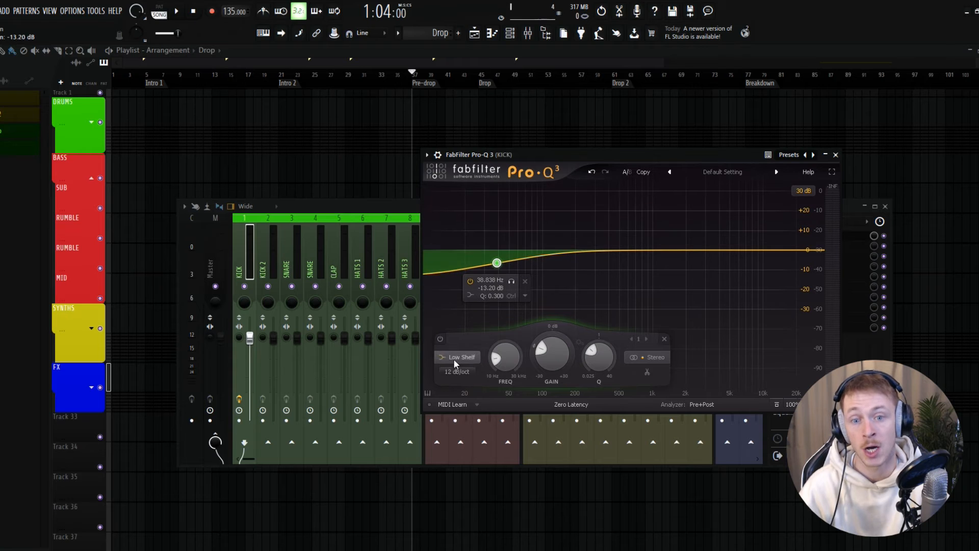
Change the kick EQ's low band to a 96 dB/oct low cut at about 20 Hz
{"action": "left_click", "coordinate": [453, 357]}
{"action": "left_click", "coordinate": [460, 276]}
{"action": "scroll", "coordinate": [501, 272], "scroll_direction": "up", "scroll_amount": 7}
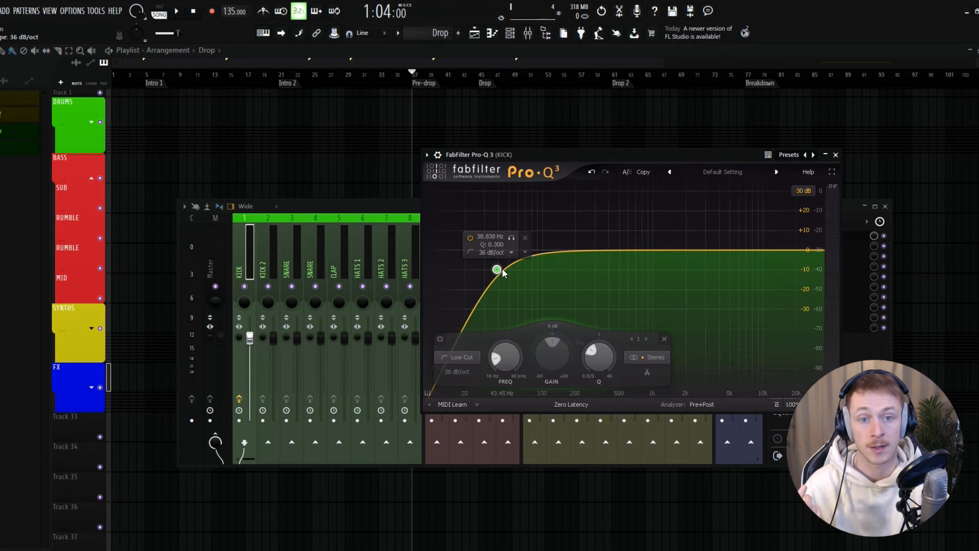
{"action": "left_click_drag", "start_coordinate": [504, 273], "coordinate": [466, 274]}
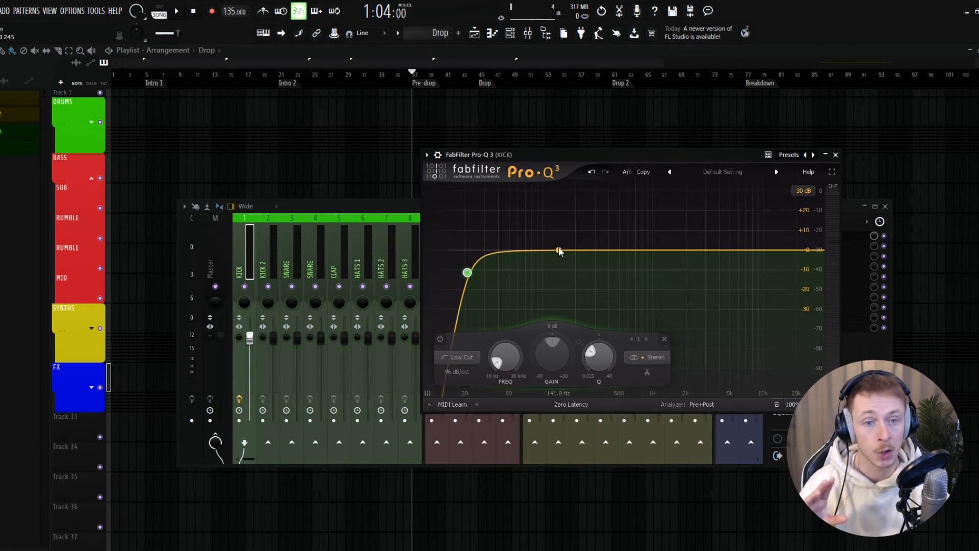
Add a bell boost of about 8 dB near 190 Hz to the kick EQ, shift it lower, and enable KICK's Transient effect
{"action": "left_click_drag", "start_coordinate": [561, 250], "coordinate": [574, 235]}
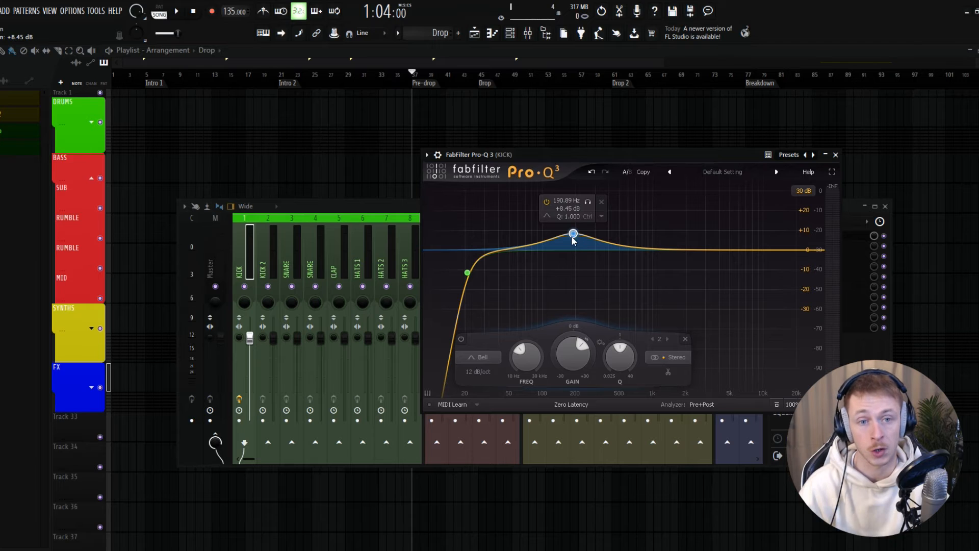
{"action": "scroll", "coordinate": [572, 238], "scroll_direction": "up", "scroll_amount": 5}
{"action": "left_click_drag", "start_coordinate": [573, 237], "coordinate": [547, 239]}
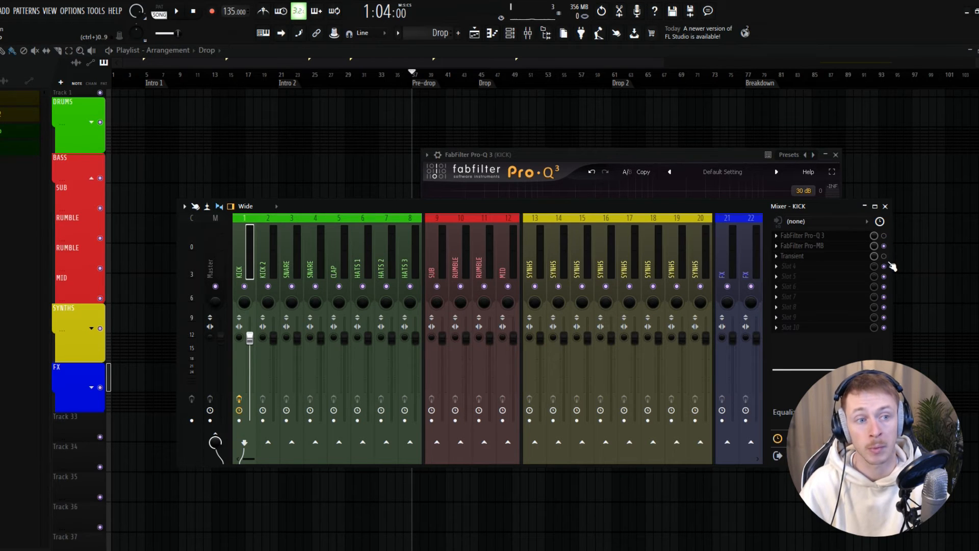
{"action": "left_click", "coordinate": [885, 258]}
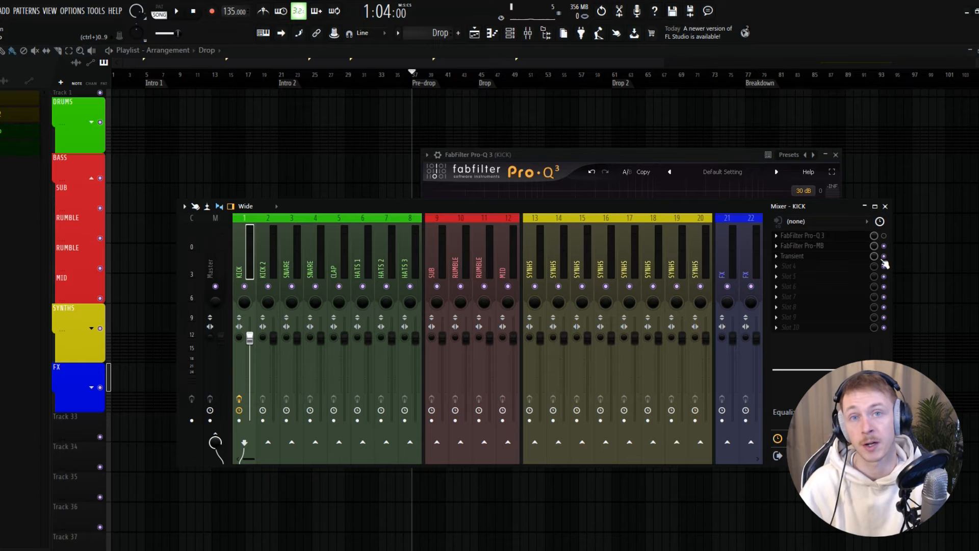
Load A1StereoControl into the first effect slot of the Master mixer track
{"action": "left_click", "coordinate": [213, 253]}
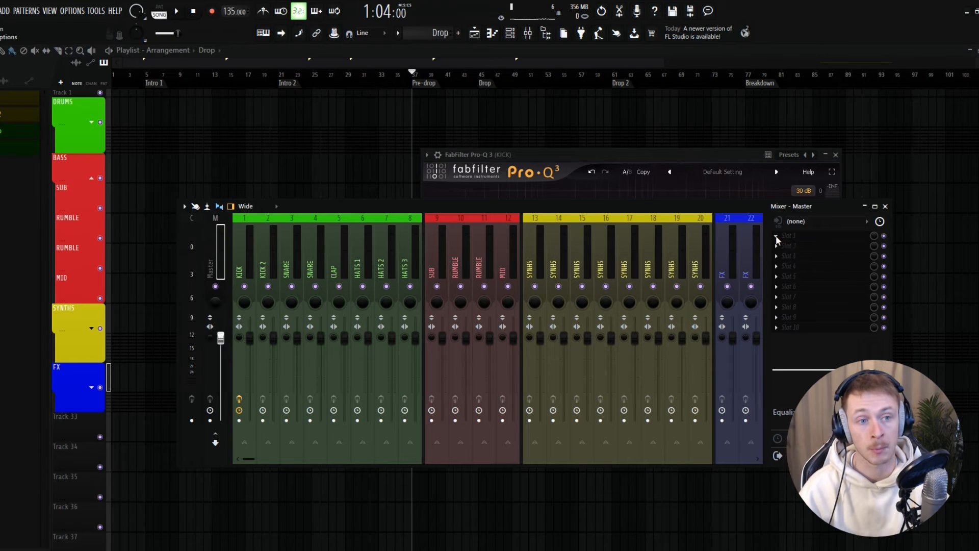
{"action": "left_click", "coordinate": [776, 235]}
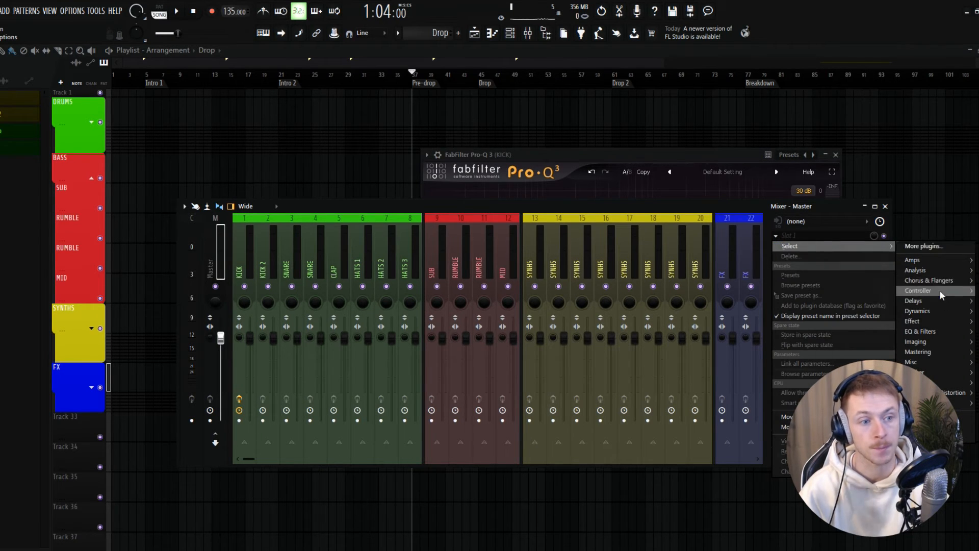
{"action": "left_click_drag", "start_coordinate": [427, 196], "coordinate": [440, 197]}
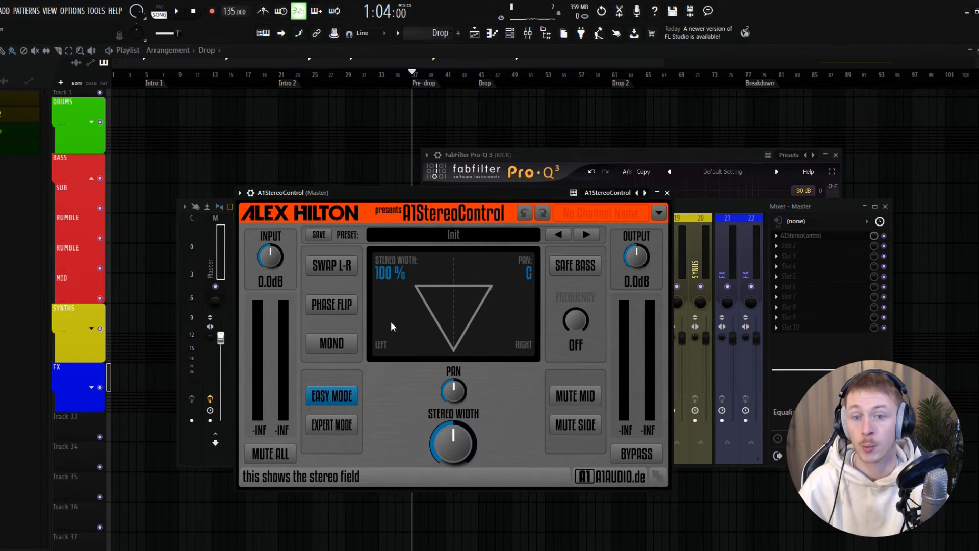
Switch A1StereoControl on the Master track to mono and rename the plugin MONO
{"action": "left_click", "coordinate": [330, 339]}
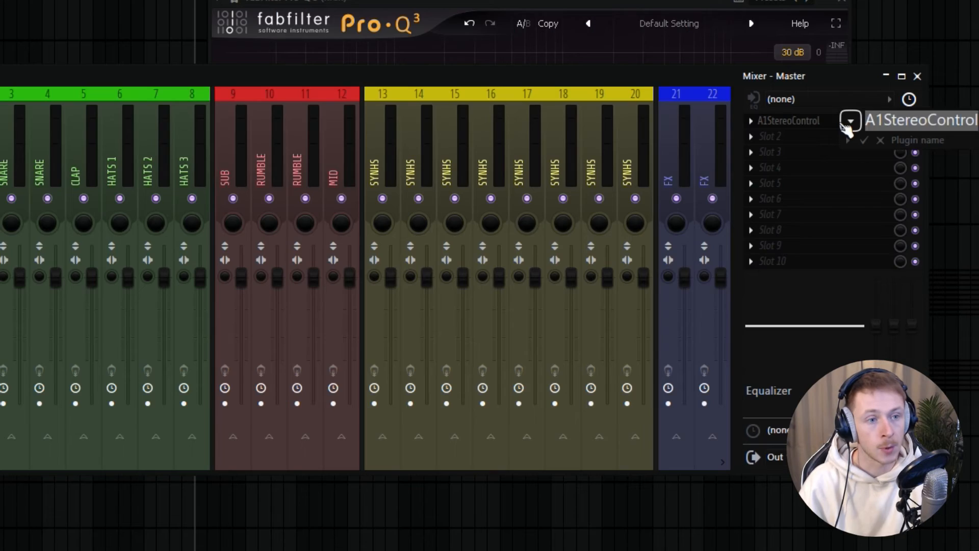
{"action": "type", "text": "MONO"}
{"action": "key", "text": "Return"}
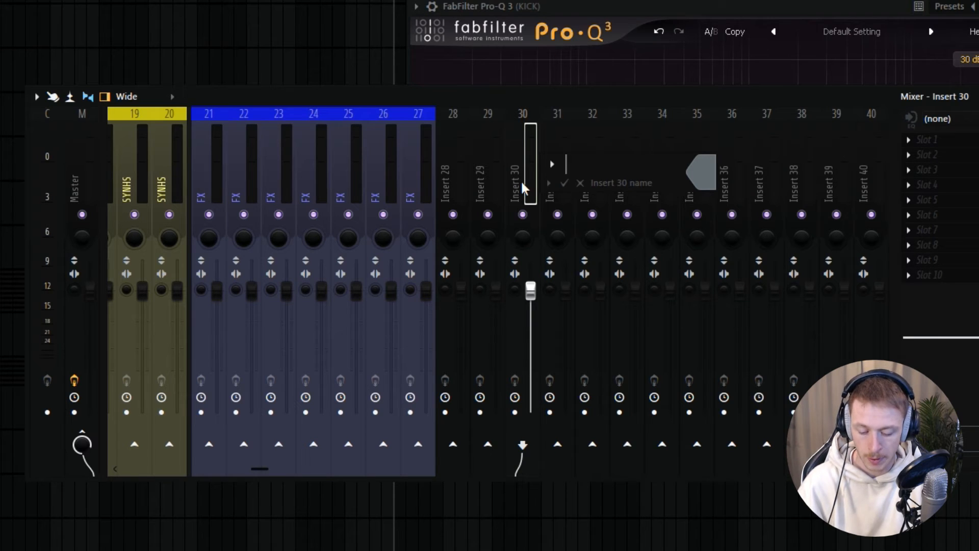
Name mixer track 30 DRUMS BUS in lime green and move it to position 1, ahead of KICK
{"action": "type", "text": "DRUMS BUS"}
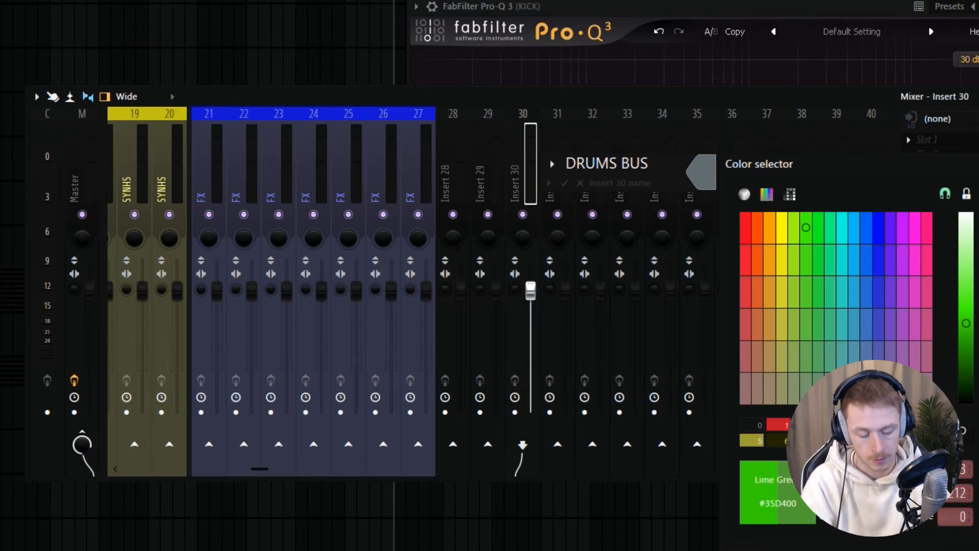
{"action": "key", "text": "Return"}
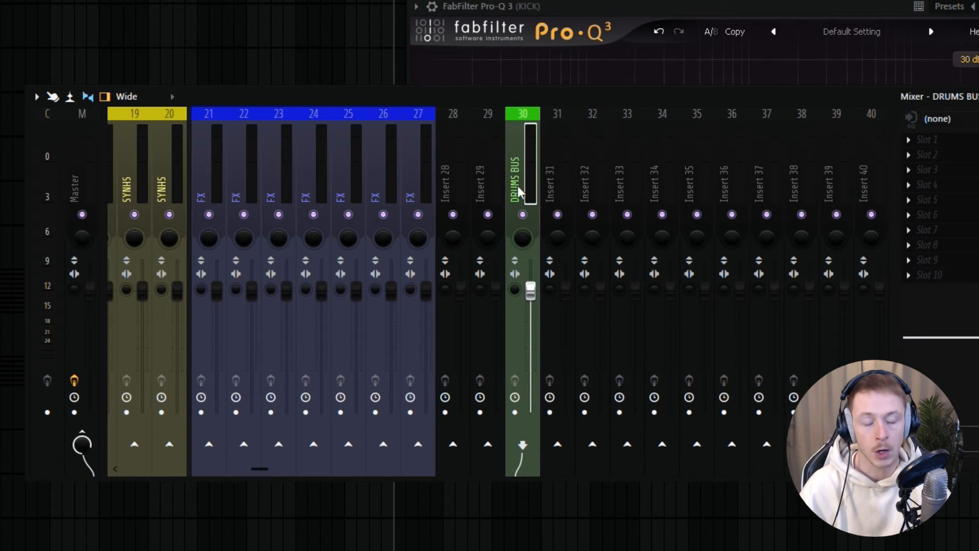
{"action": "key", "text": "alt+Left"}
{"action": "key", "text": "alt+Left"}
{"action": "key", "text": "alt+Left"}
{"action": "key", "text": "alt+Left"}
{"action": "key", "text": "alt+Left"}
{"action": "key", "text": "alt+Left"}
{"action": "key", "text": "alt+Left"}
{"action": "key", "text": "alt+Left"}
{"action": "key", "text": "alt+Left"}
{"action": "key", "text": "alt+Left"}
{"action": "key", "text": "alt+Left"}
{"action": "key", "text": "alt+Left"}
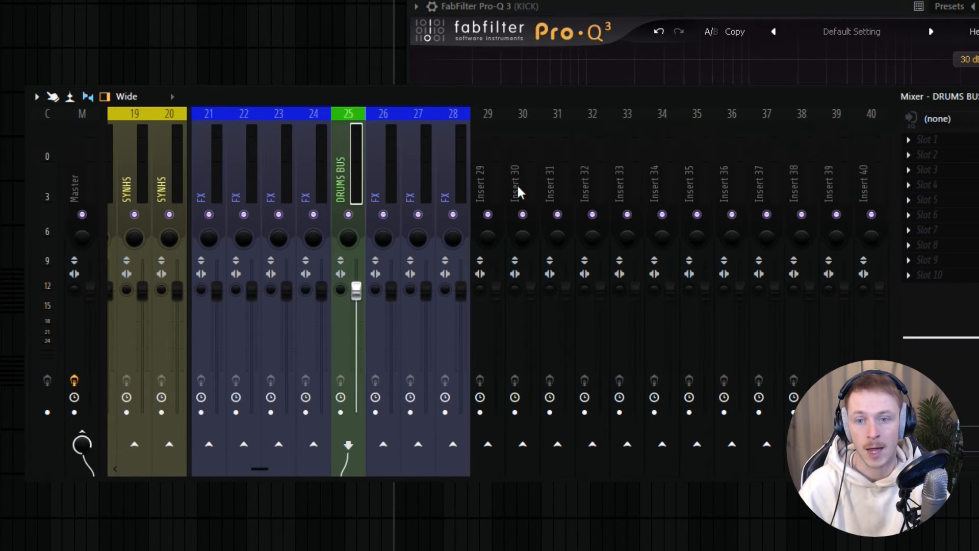
{"action": "key", "text": "alt+Left"}
{"action": "key", "text": "alt+Left"}
{"action": "key", "text": "alt+Left"}
{"action": "key", "text": "alt+Left"}
{"action": "key", "text": "alt+Left"}
{"action": "key", "text": "alt+Left"}
{"action": "key", "text": "alt+Left"}
{"action": "key", "text": "alt+Left"}
{"action": "key", "text": "alt+Left"}
{"action": "key", "text": "alt+Left"}
{"action": "key", "text": "alt+Left"}
{"action": "key", "text": "alt+Left"}
{"action": "key", "text": "alt+Left"}
{"action": "key", "text": "alt+Left"}
{"action": "key", "text": "alt+Left"}
{"action": "key", "text": "alt+Left"}
{"action": "key", "text": "alt+Left"}
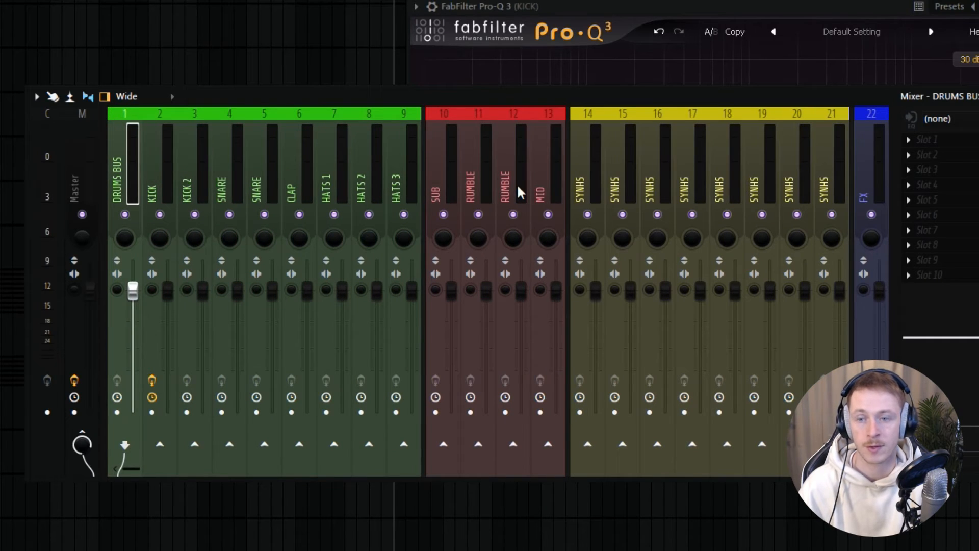
Route mixer tracks KICK to HATS 3 only to DRUMS BUS and check the routing of individual drum tracks
{"action": "left_click", "coordinate": [153, 190]}
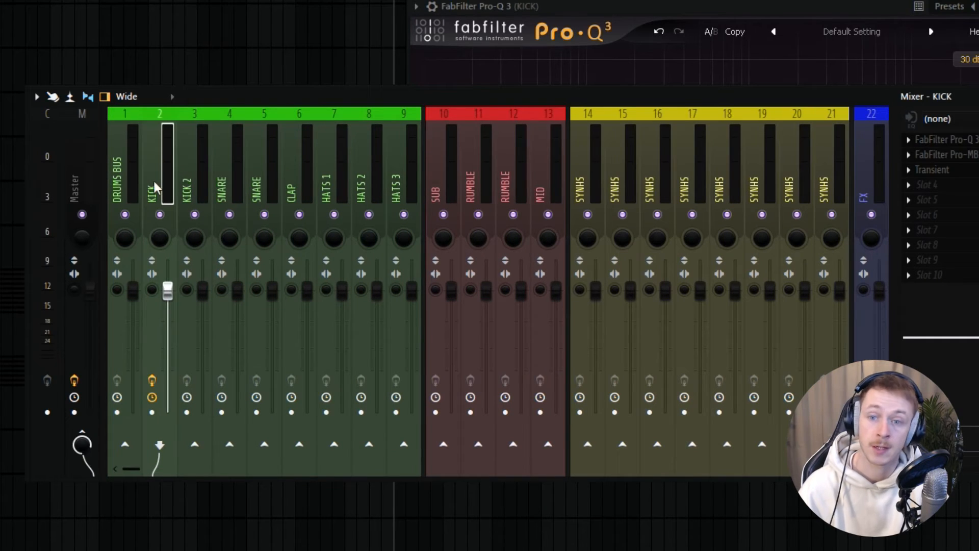
{"action": "left_click_drag", "start_coordinate": [153, 190], "coordinate": [405, 180]}
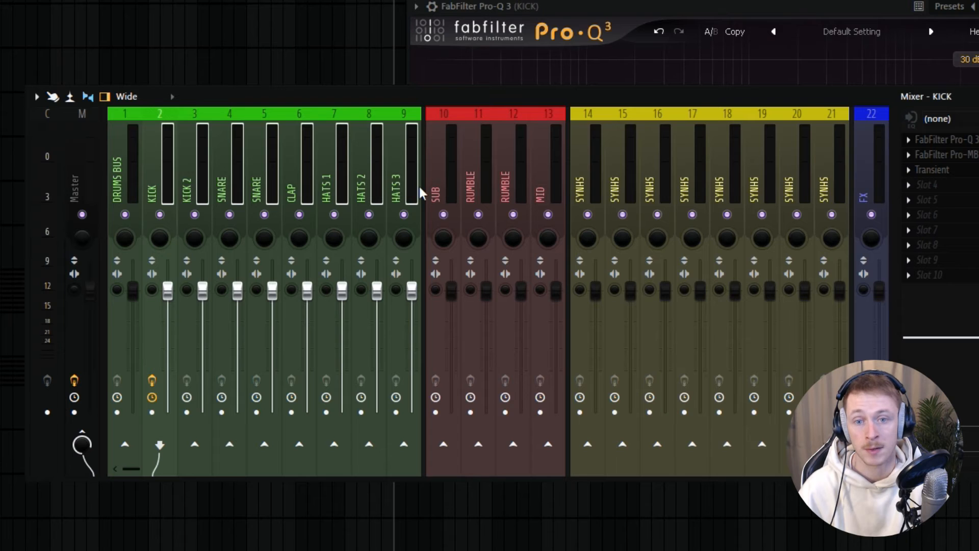
{"action": "right_click", "coordinate": [126, 447]}
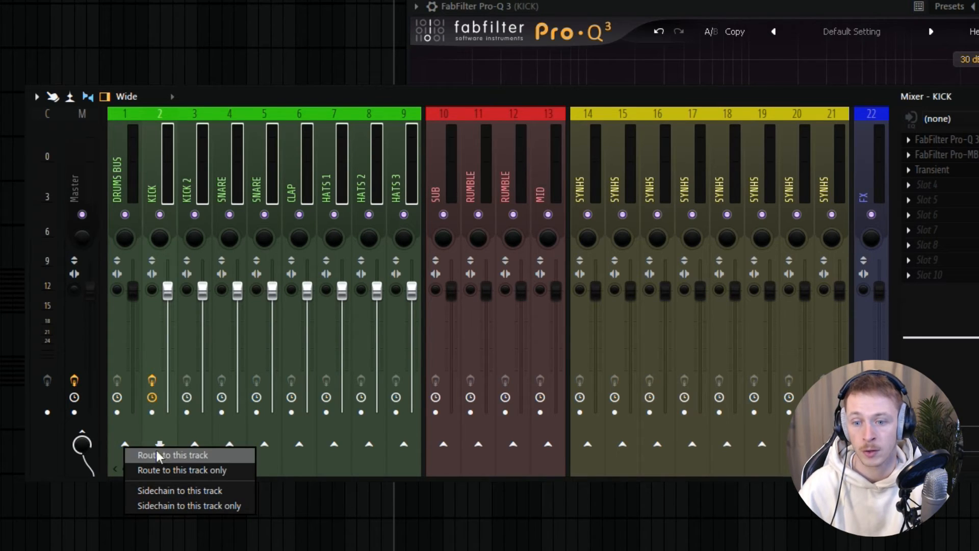
{"action": "left_click", "coordinate": [170, 466]}
{"action": "left_click", "coordinate": [218, 183]}
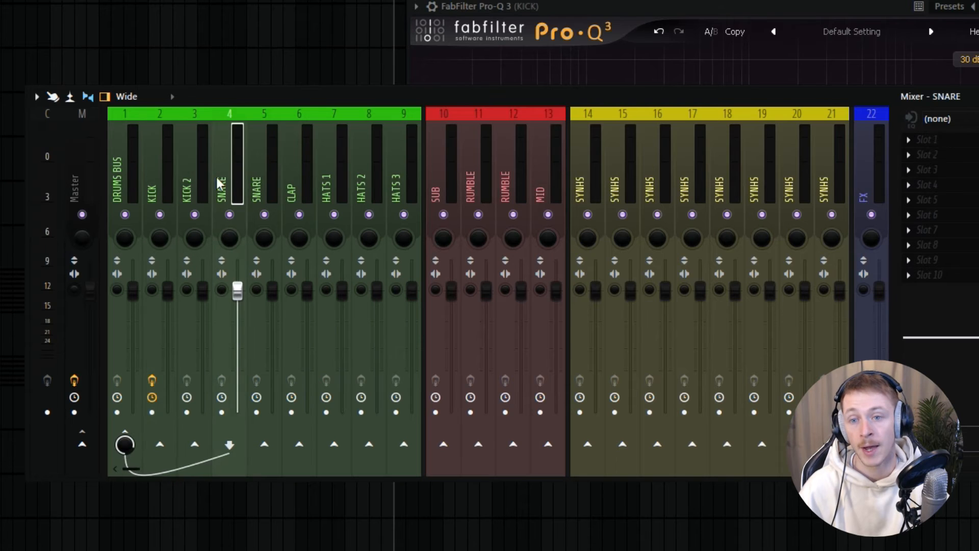
{"action": "left_click", "coordinate": [262, 167]}
{"action": "left_click", "coordinate": [306, 176]}
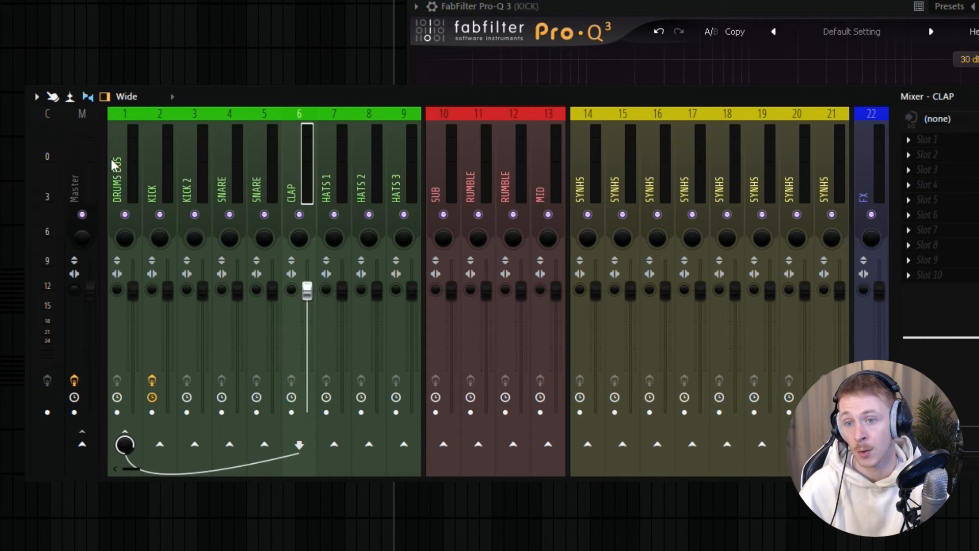
{"action": "left_click", "coordinate": [120, 184]}
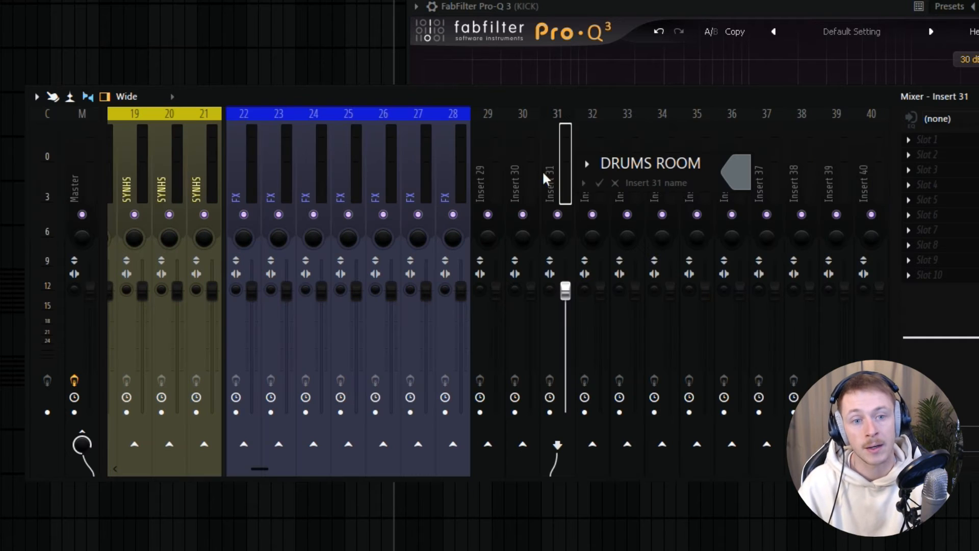
Colour the DRUMS ROOM mixer track lime green next to DRUMS BUS and sidechain DRUMS BUS to it
{"action": "left_click", "coordinate": [739, 179]}
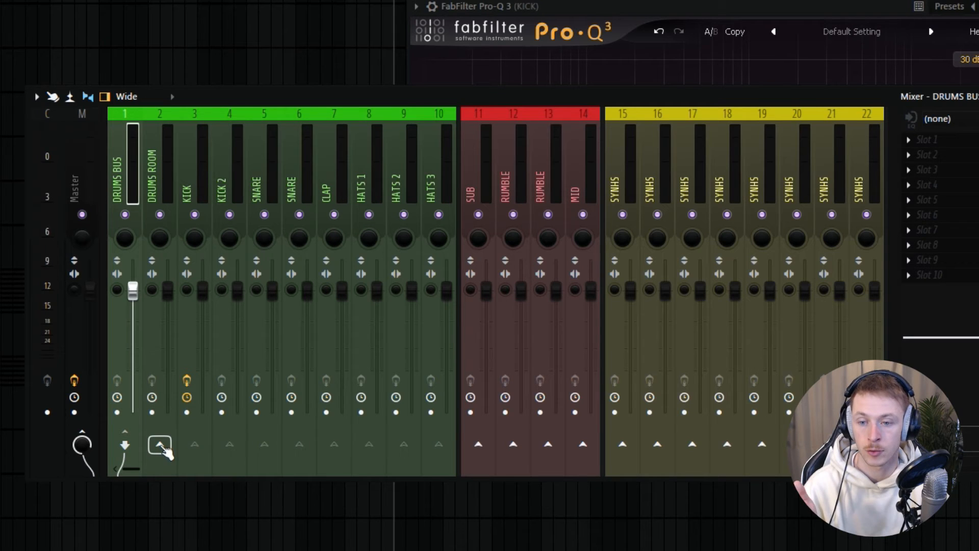
{"action": "right_click", "coordinate": [162, 447]}
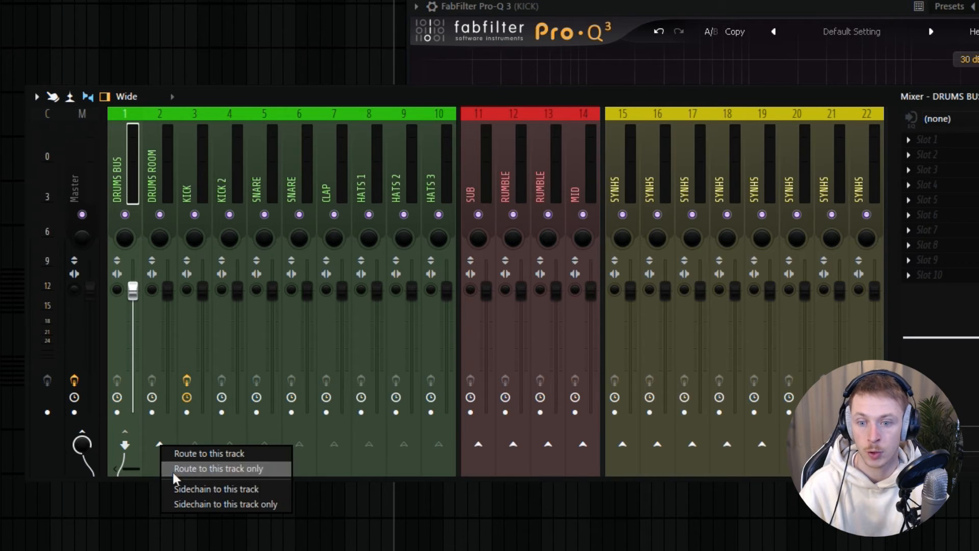
{"action": "left_click", "coordinate": [194, 485]}
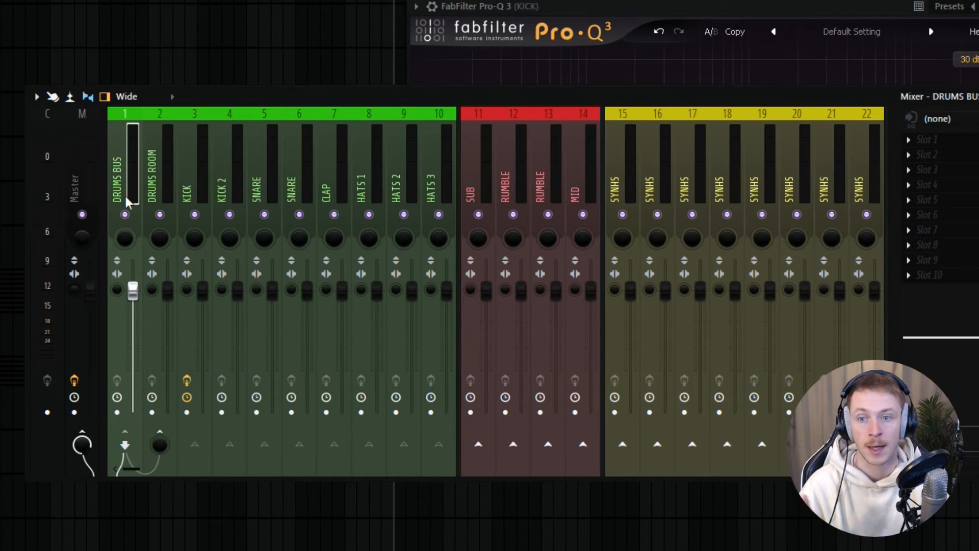
Load Fruity Send into slot 10 of DRUMS BUS and set it to send to track 2
{"action": "left_click", "coordinate": [909, 276]}
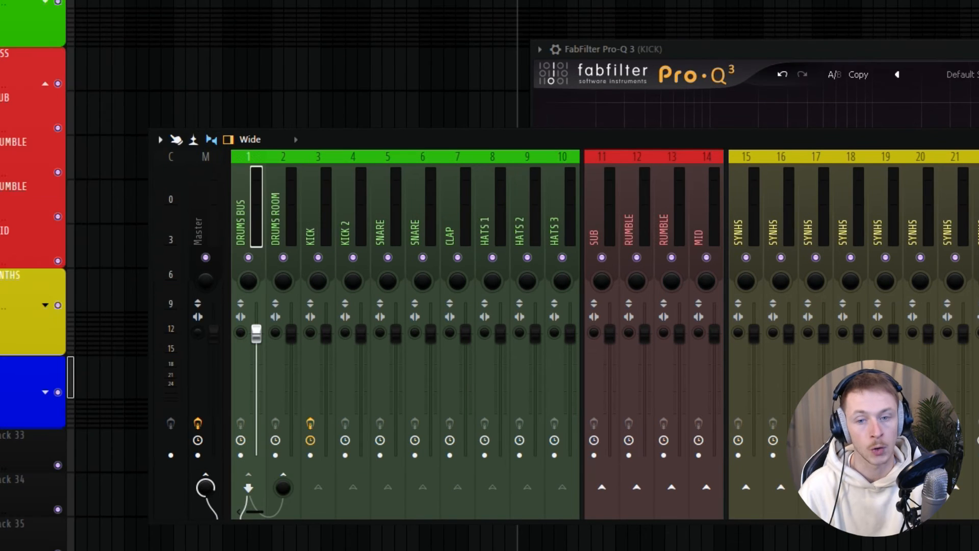
{"action": "left_click", "coordinate": [974, 247]}
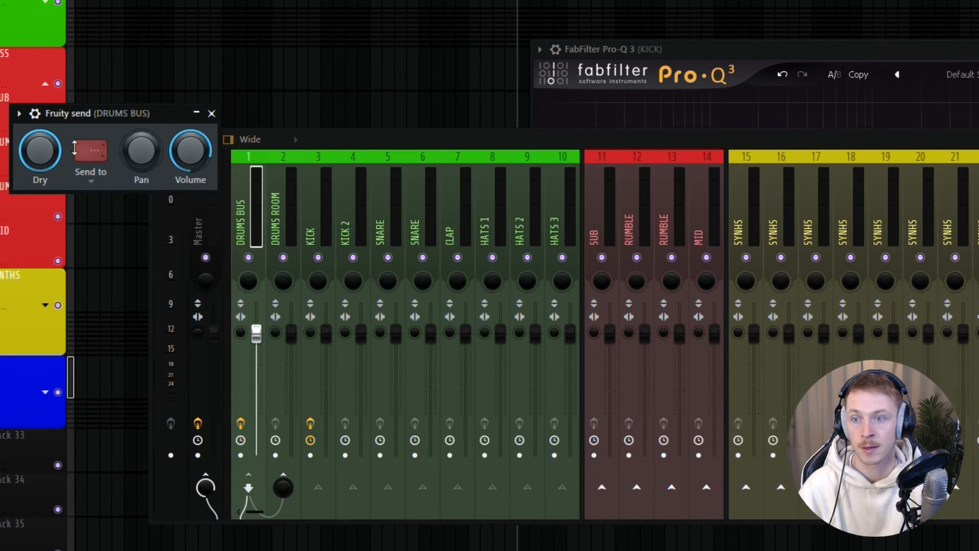
{"action": "left_click", "coordinate": [74, 148]}
{"action": "left_click", "coordinate": [116, 193]}
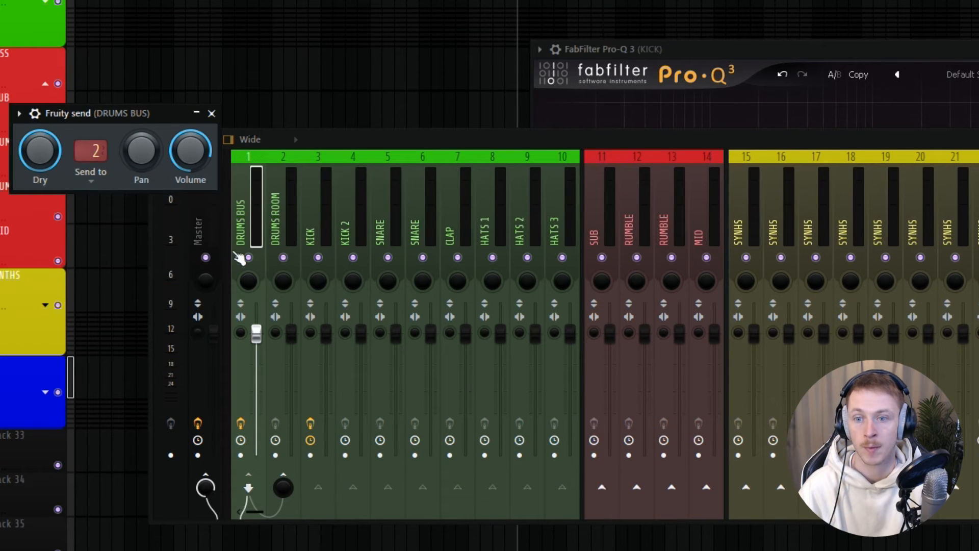
{"action": "left_click", "coordinate": [212, 113]}
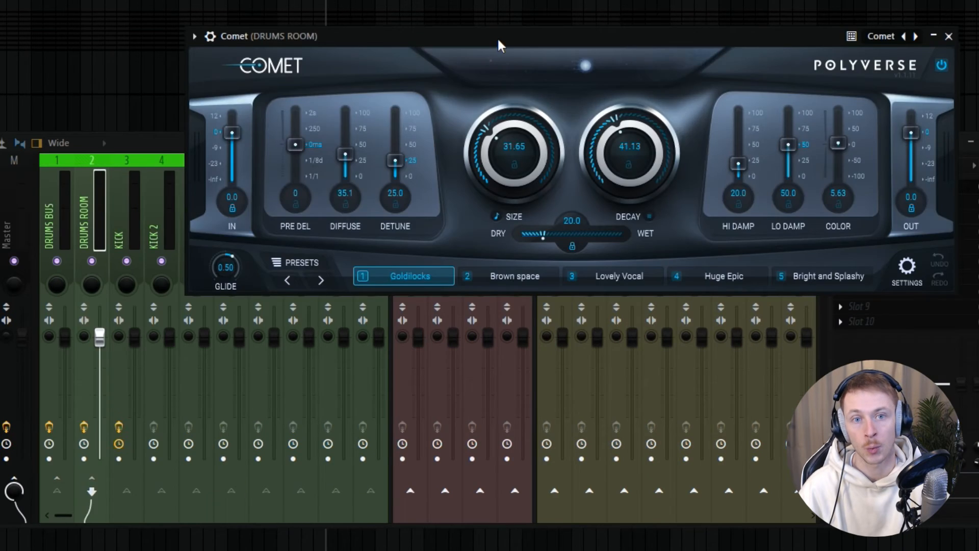
Set the Comet reverb on the DRUMS ROOM track to fully wet
{"action": "left_click_drag", "start_coordinate": [498, 38], "coordinate": [411, 155]}
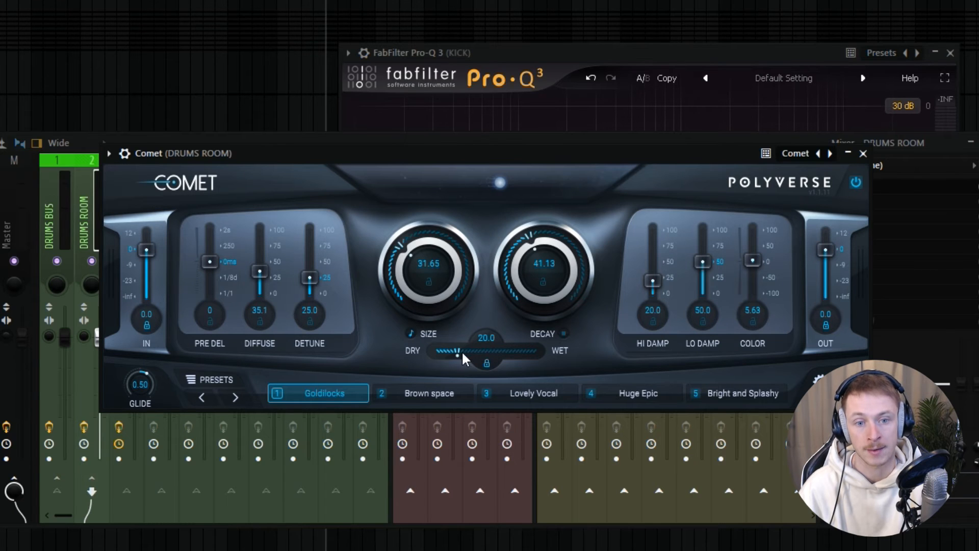
{"action": "left_click_drag", "start_coordinate": [461, 351], "coordinate": [620, 353]}
{"action": "left_click", "coordinate": [863, 154]}
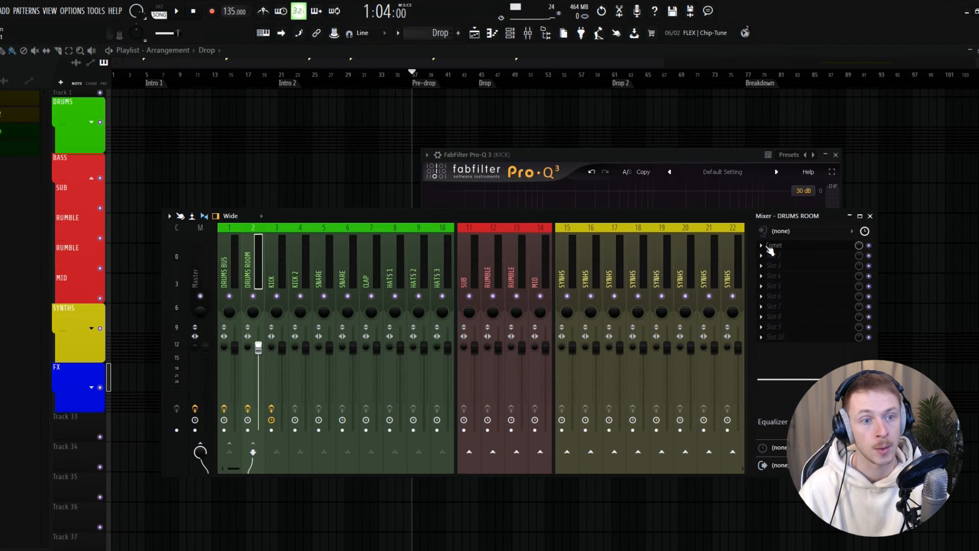
Load FabFilter Pro-Q 3 into the second slot of DRUMS ROOM and make its band near 51 Hz a Low Cut
{"action": "left_click", "coordinate": [770, 265]}
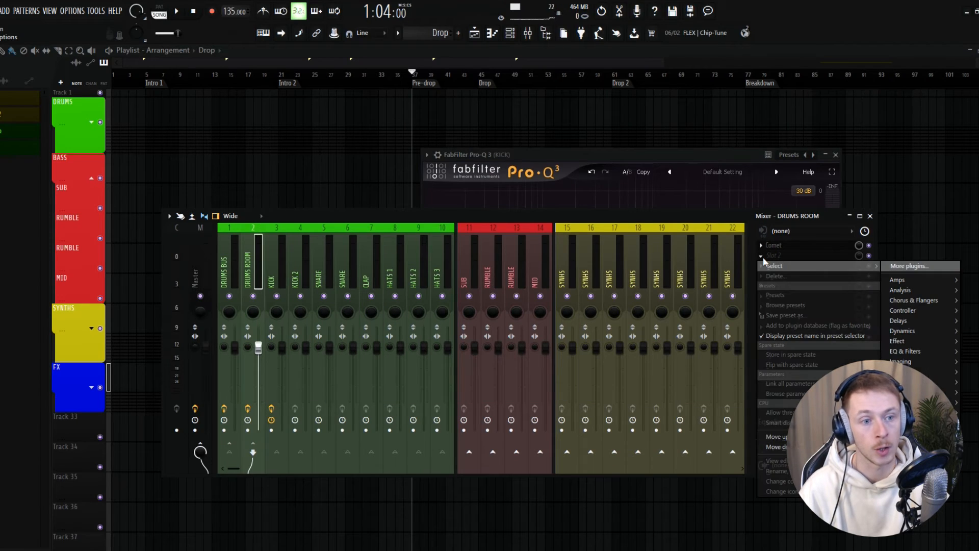
{"action": "left_click", "coordinate": [908, 311]}
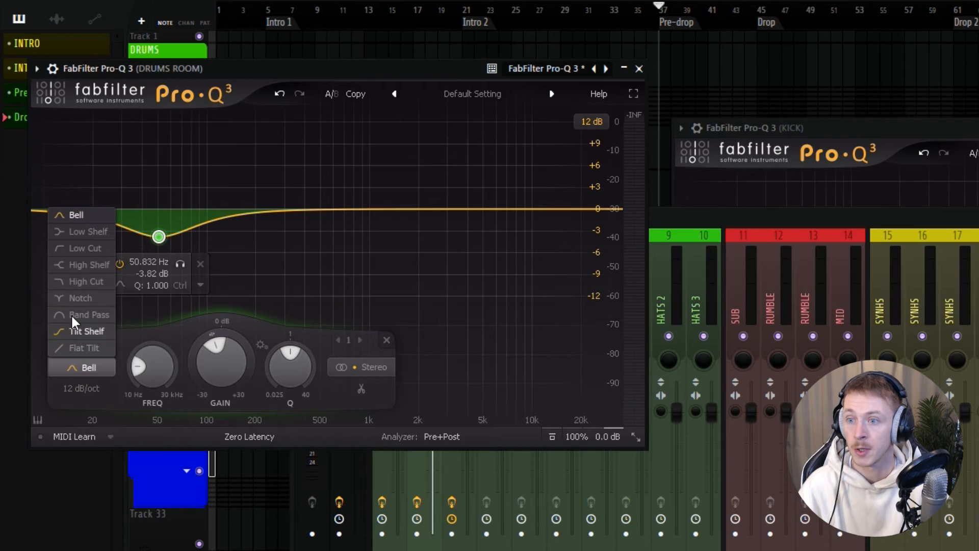
{"action": "left_click", "coordinate": [81, 248]}
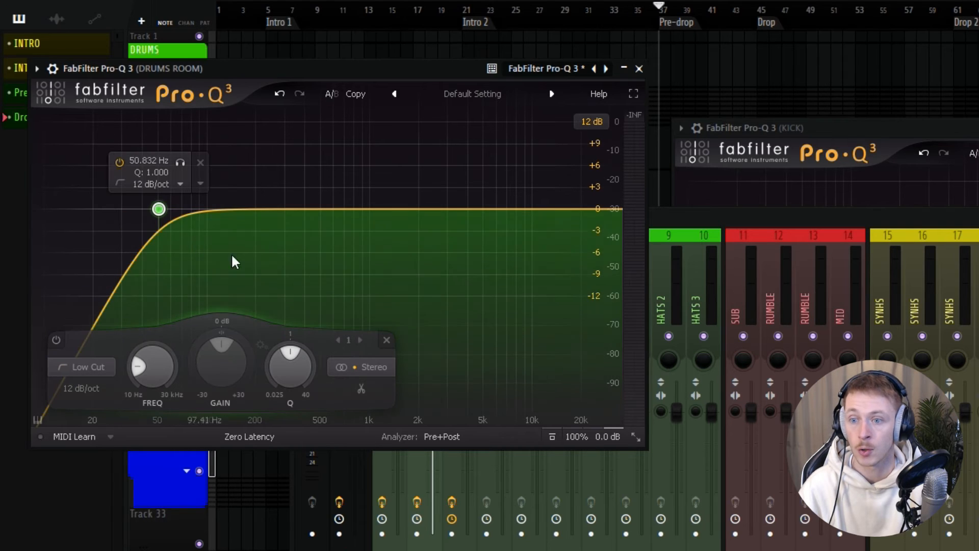
Add a 36 dB/oct High Cut just above 10 kHz and move the 24 dB/oct Low Cut to about 299 Hz
{"action": "left_click_drag", "start_coordinate": [547, 210], "coordinate": [507, 231]}
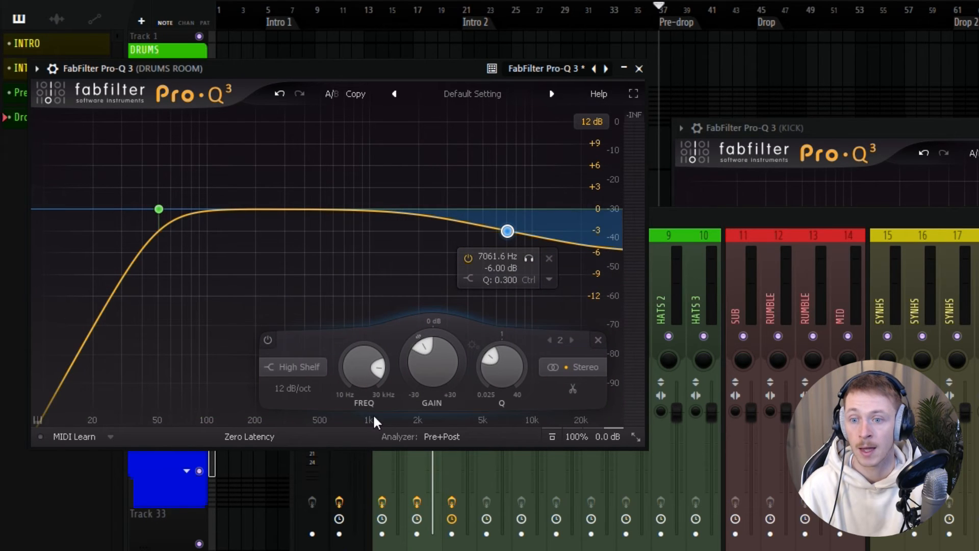
{"action": "left_click", "coordinate": [295, 368]}
{"action": "left_click", "coordinate": [297, 281]}
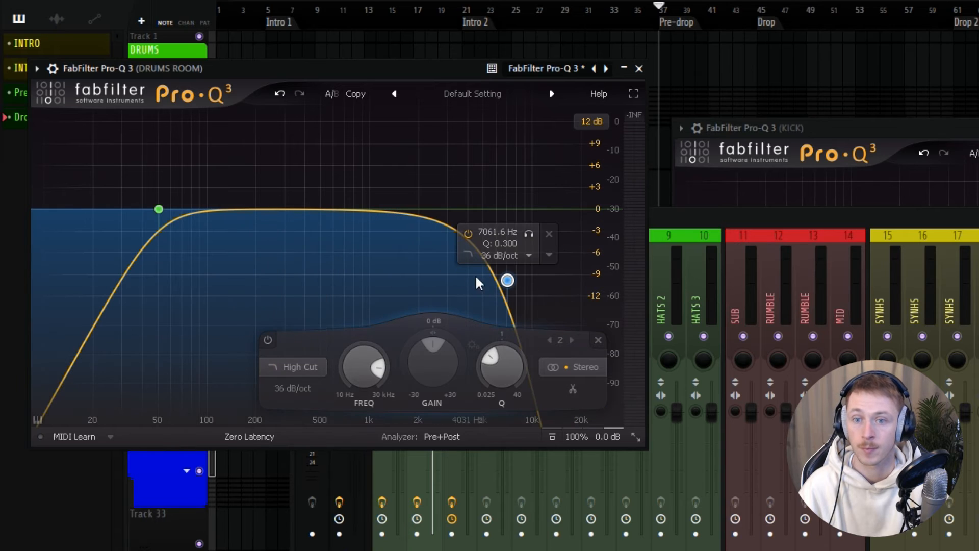
{"action": "left_click_drag", "start_coordinate": [508, 280], "coordinate": [539, 235]}
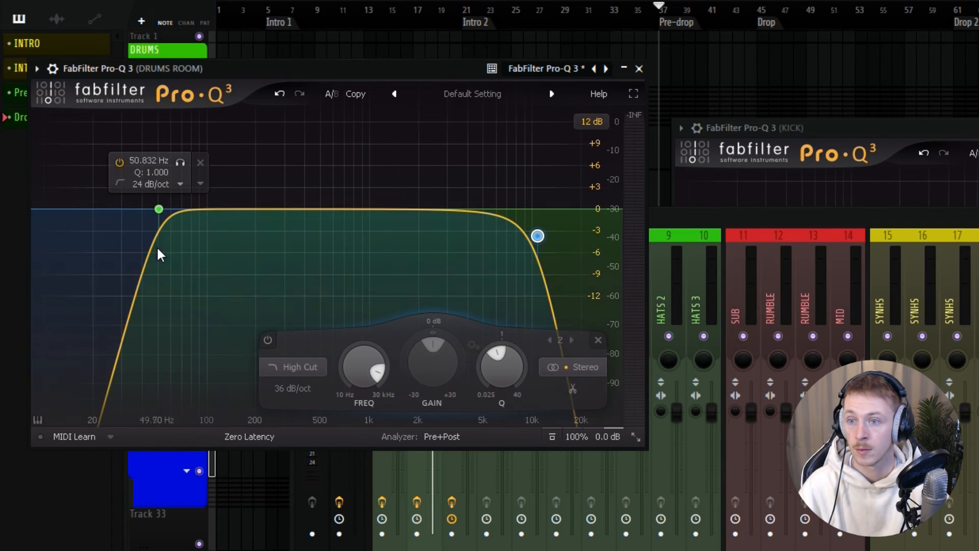
{"action": "left_click_drag", "start_coordinate": [159, 209], "coordinate": [284, 218]}
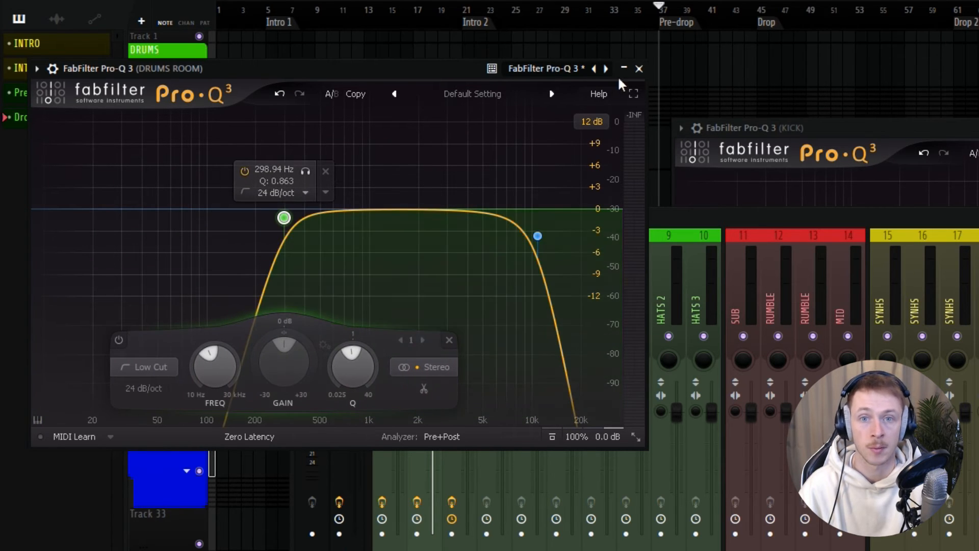
{"action": "left_click", "coordinate": [640, 68]}
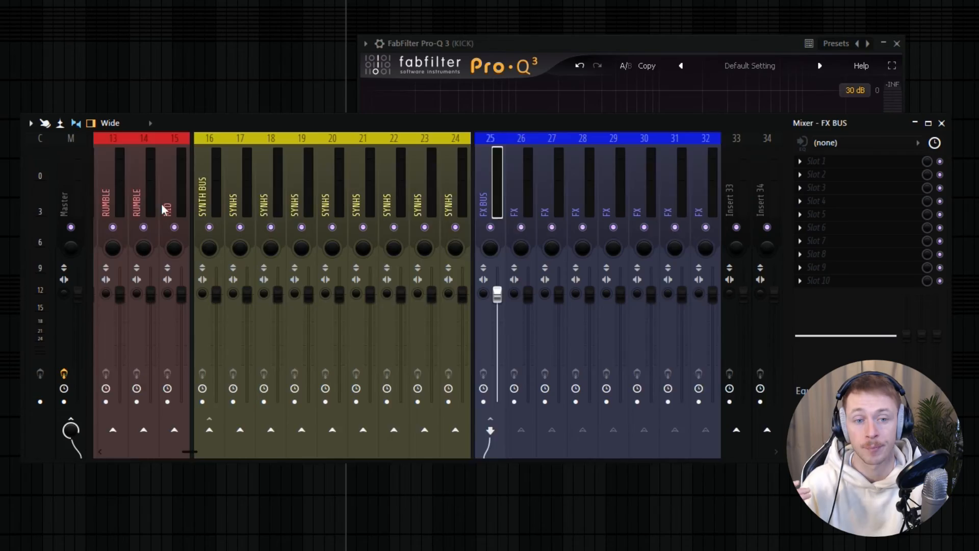
Name mixer track 42 REVERB and colour it orange
{"action": "scroll", "coordinate": [162, 204], "scroll_direction": "right", "scroll_amount": 4}
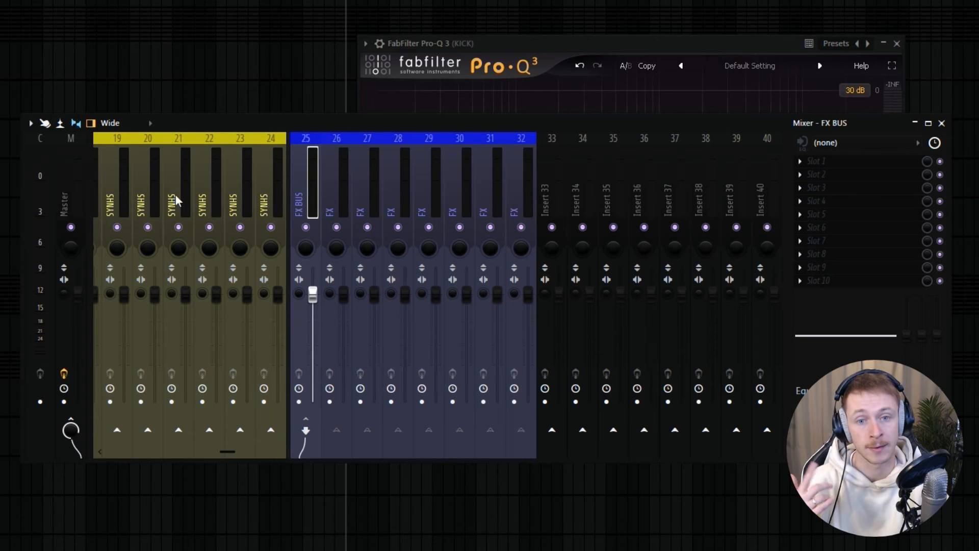
{"action": "scroll", "coordinate": [357, 204], "scroll_direction": "right", "scroll_amount": 4}
{"action": "left_click", "coordinate": [527, 201]}
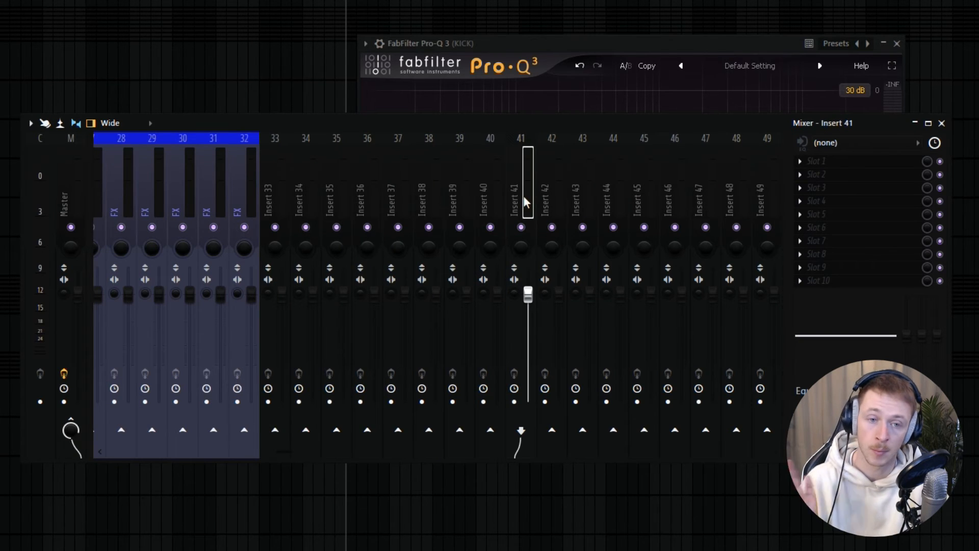
{"action": "scroll", "coordinate": [559, 170], "scroll_direction": "right", "scroll_amount": 1}
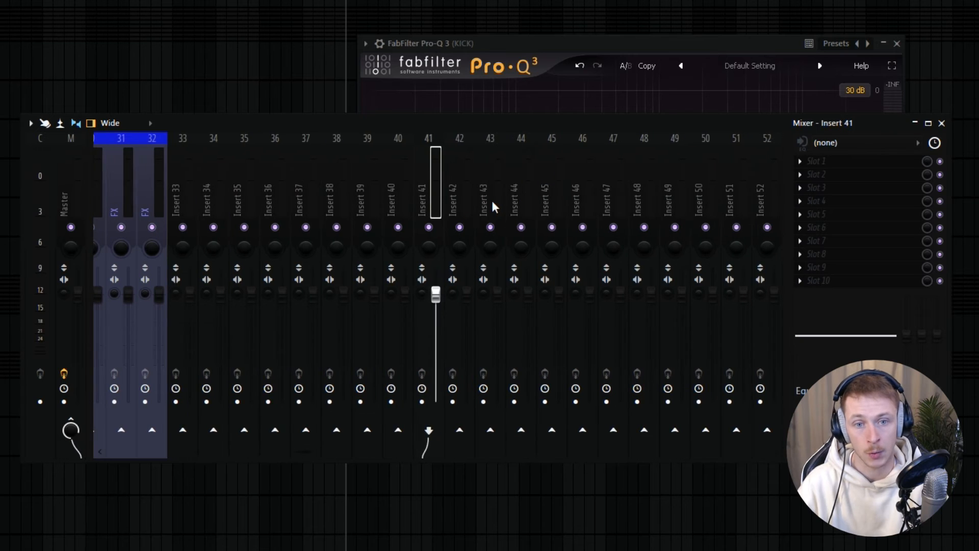
{"action": "scroll", "coordinate": [493, 200], "scroll_direction": "left", "scroll_amount": 1}
{"action": "left_click", "coordinate": [543, 210]}
{"action": "key", "text": "F2"}
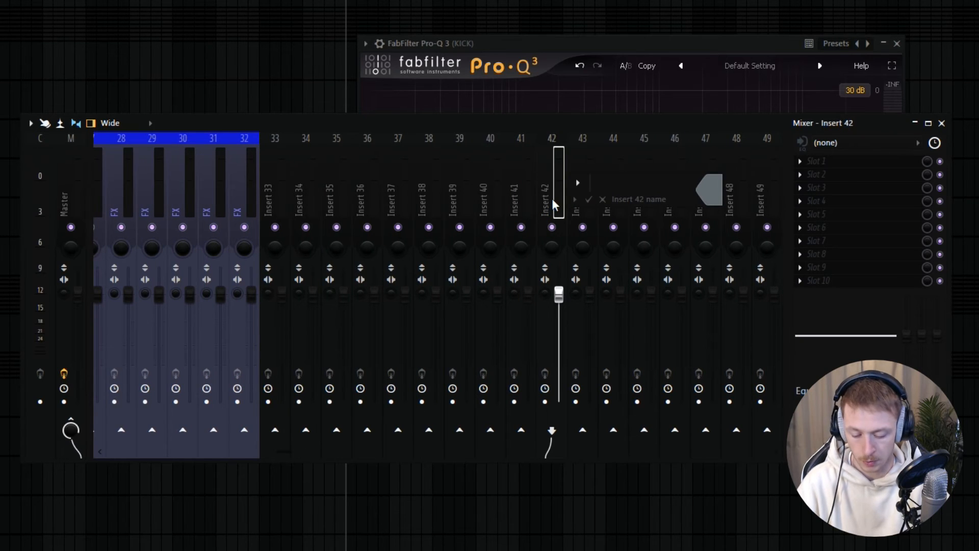
{"action": "type", "text": "REVERB"}
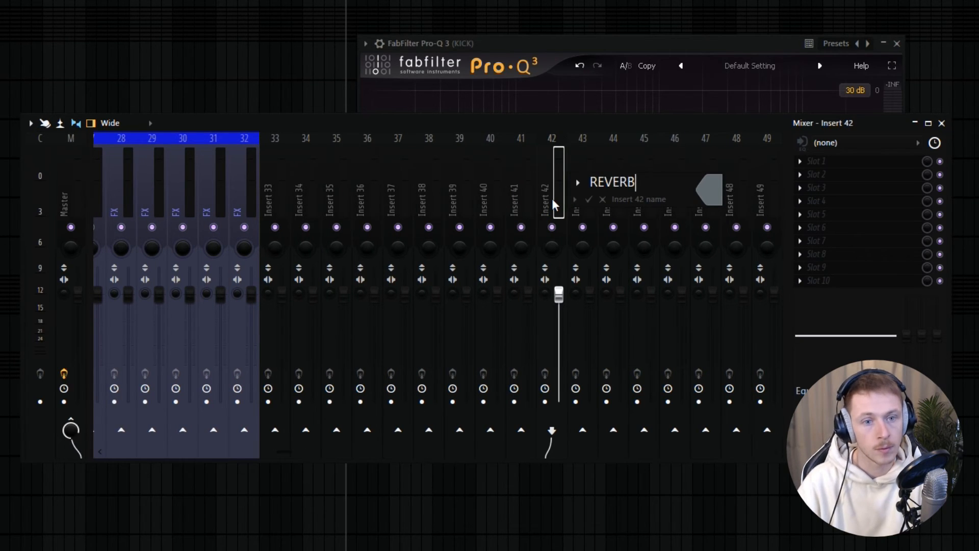
{"action": "left_click", "coordinate": [725, 182]}
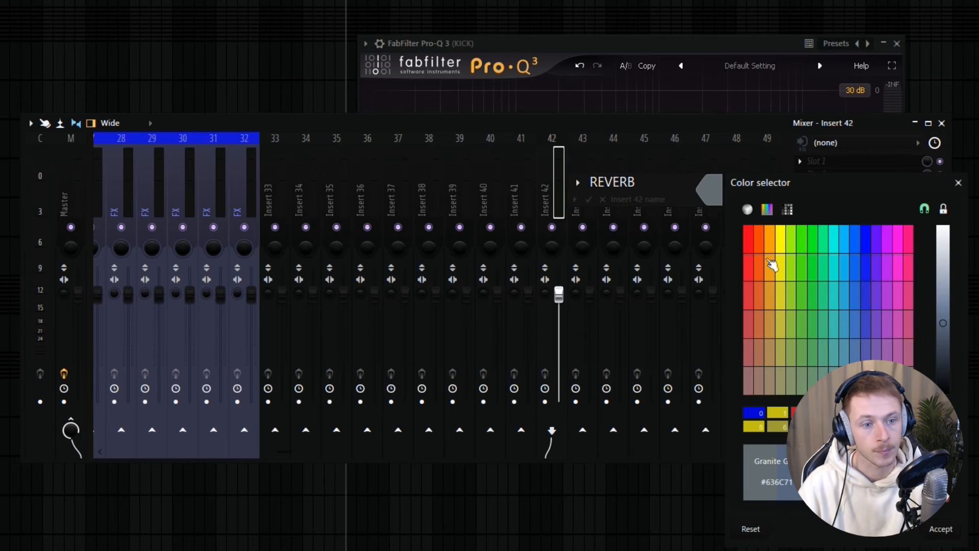
{"action": "left_click", "coordinate": [772, 266]}
{"action": "key", "text": "Return"}
{"action": "key", "text": "Return"}
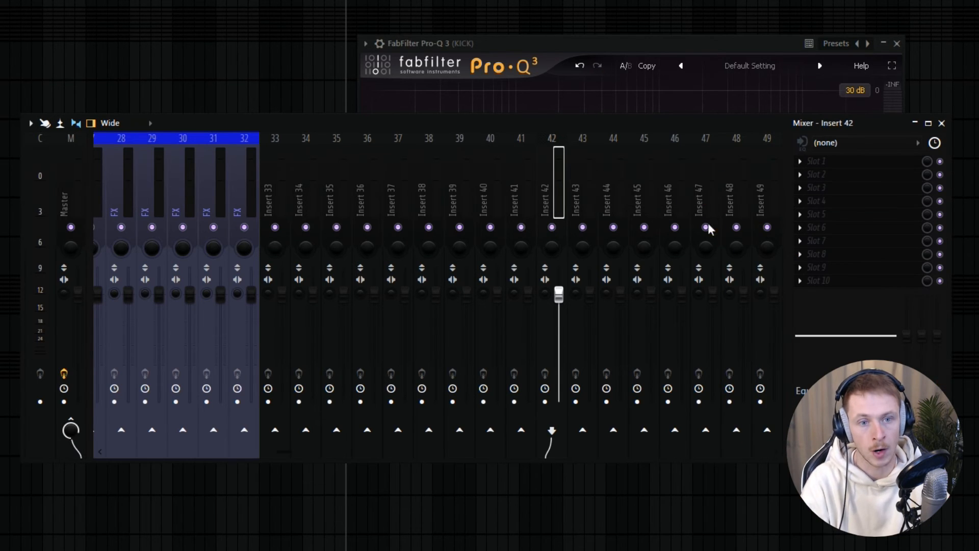
Name mixer track 43 DELAY and give it the same orange colour as REVERB
{"action": "middle_click", "coordinate": [578, 200]}
{"action": "type", "text": "DELAY"}
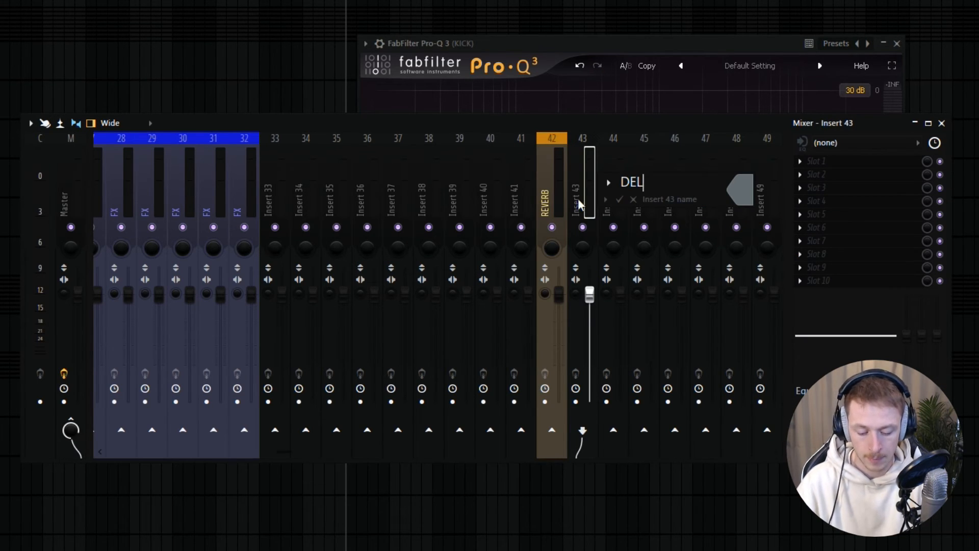
{"action": "left_click", "coordinate": [738, 190]}
{"action": "key", "text": "Return"}
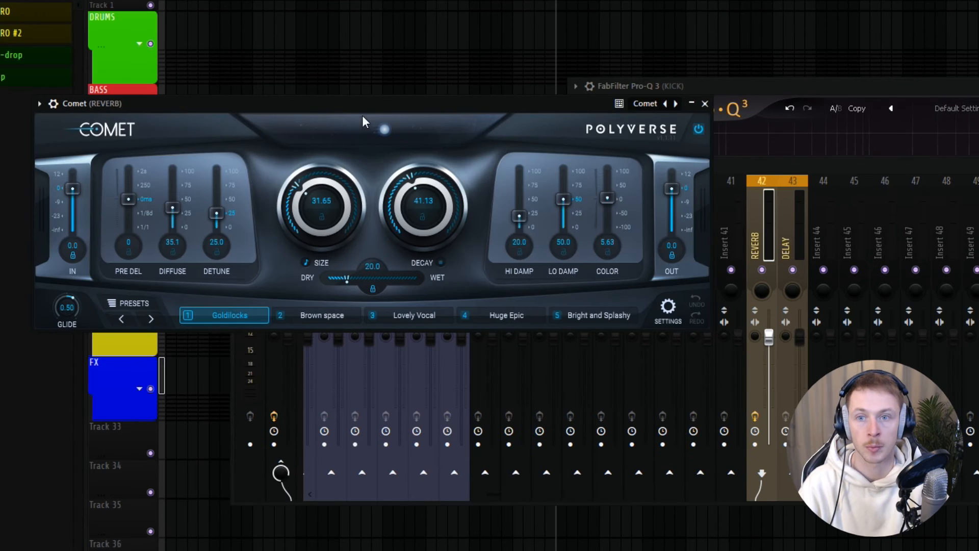
Set the Comet plugin on the REVERB mixer track to fully wet
{"action": "left_click_drag", "start_coordinate": [361, 106], "coordinate": [371, 127]}
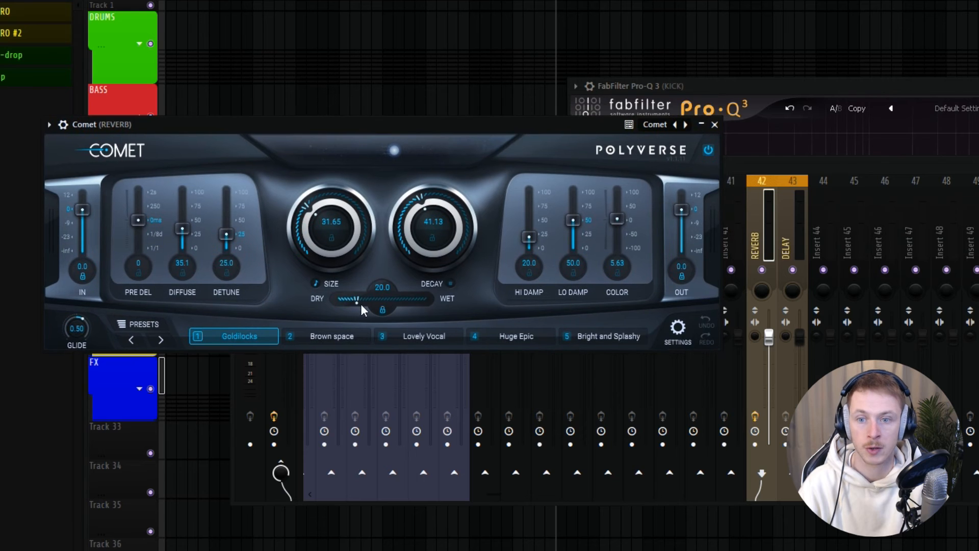
{"action": "left_click_drag", "start_coordinate": [355, 301], "coordinate": [481, 307]}
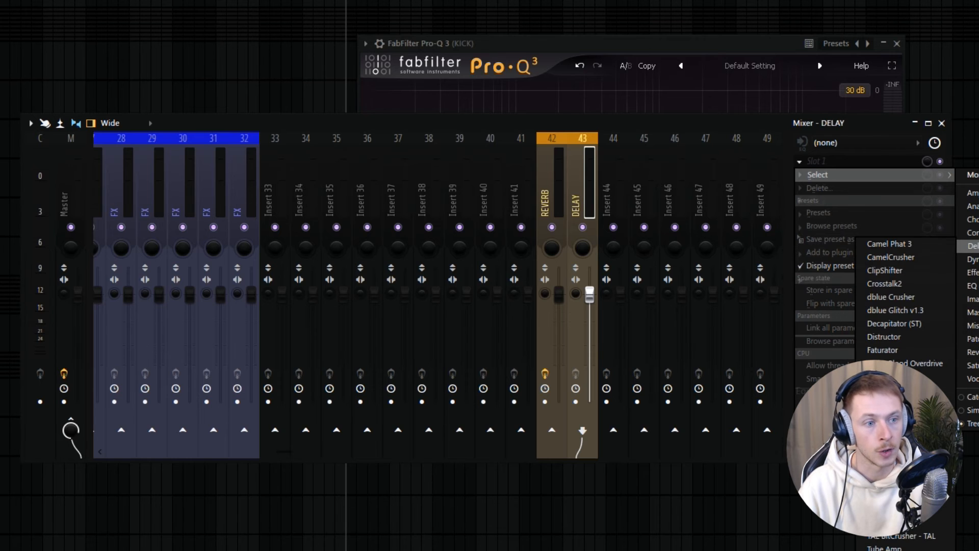
Load the EchoBoy (ST) delay into the first effect slot of the DELAY mixer track
{"action": "mouse_move", "coordinate": [973, 246]}
{"action": "left_click", "coordinate": [928, 273]}
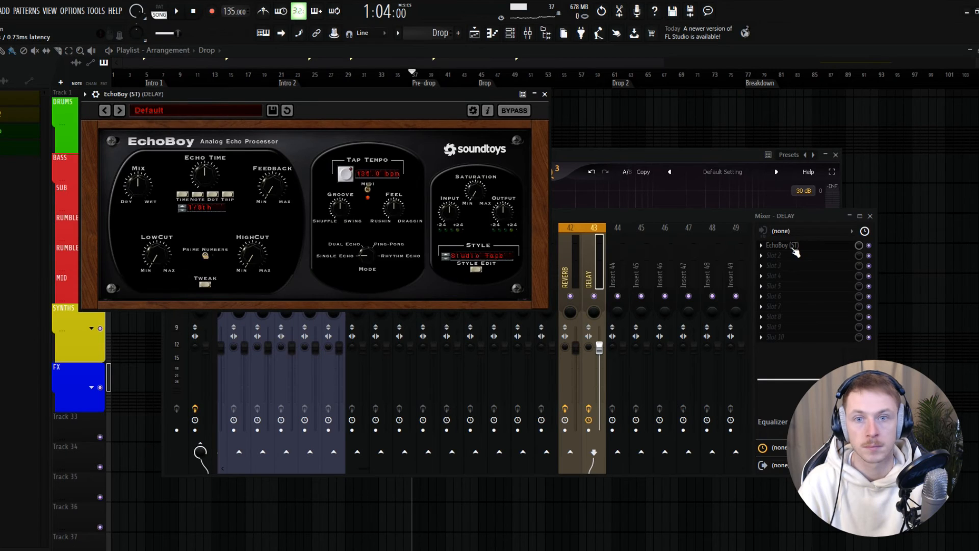
{"action": "left_click", "coordinate": [844, 164]}
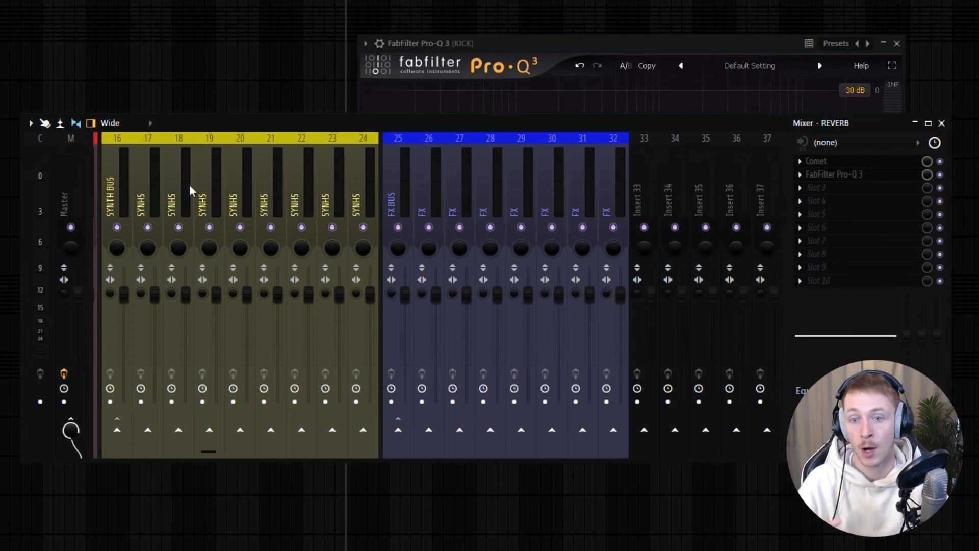
Load Fruity Send into effect slots 9 and 10 of the FX track on mixer insert 28
{"action": "scroll", "coordinate": [269, 204], "scroll_direction": "down", "scroll_amount": 6}
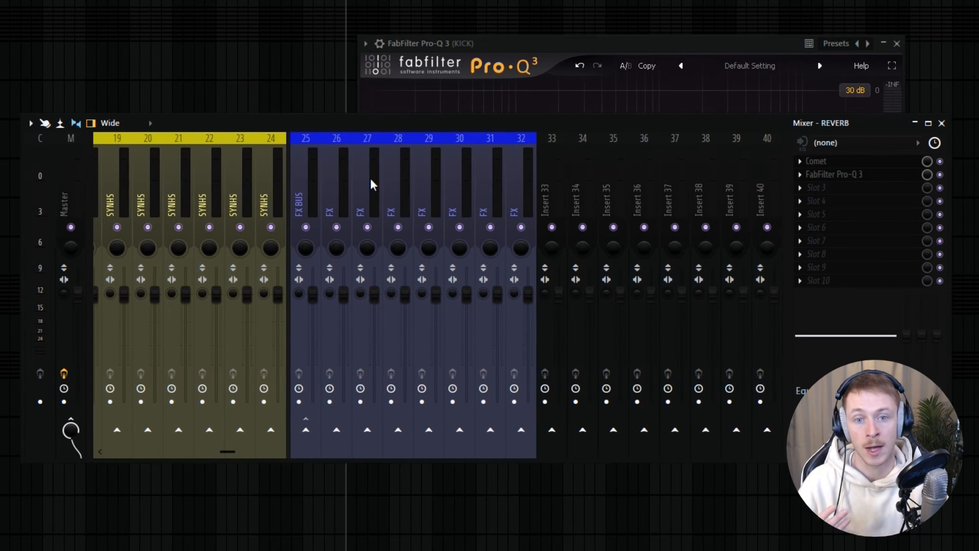
{"action": "scroll", "coordinate": [306, 168], "scroll_direction": "down", "scroll_amount": 3}
{"action": "scroll", "coordinate": [316, 173], "scroll_direction": "up", "scroll_amount": 3}
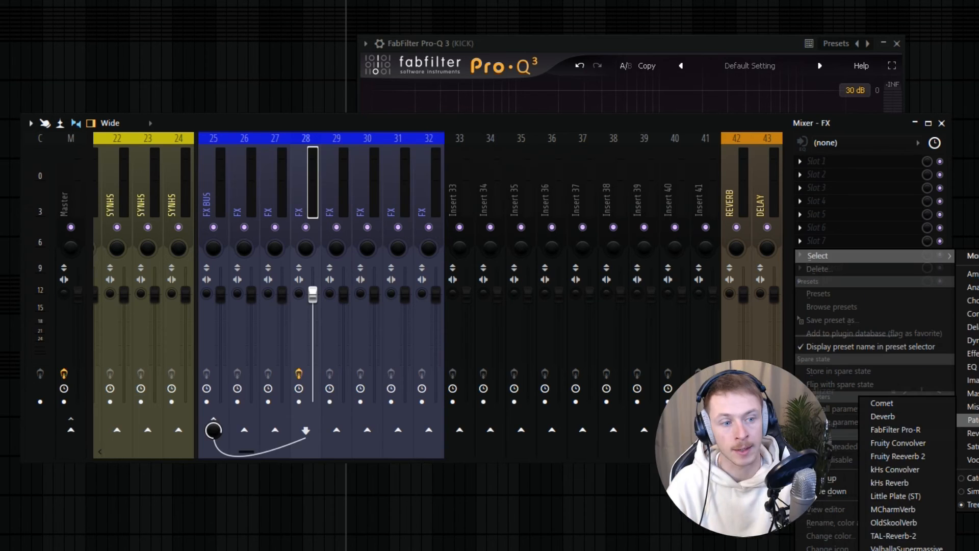
{"action": "mouse_move", "coordinate": [969, 420]}
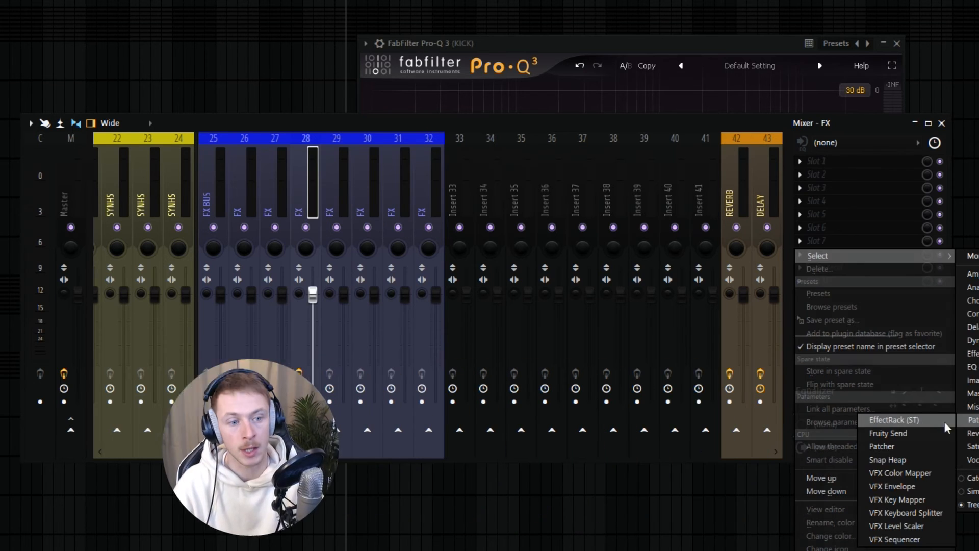
{"action": "left_click", "coordinate": [908, 428]}
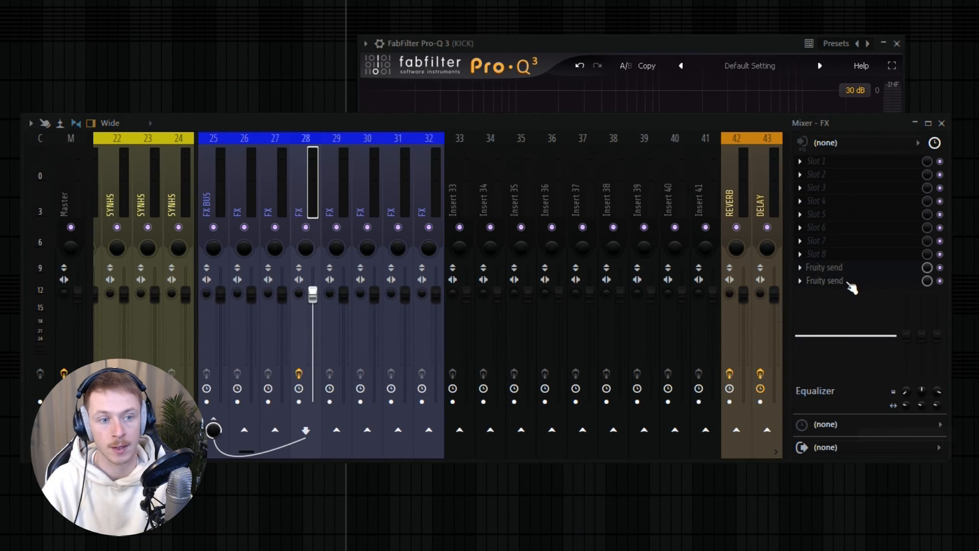
Rename the FX track's two send effects "Fruity send - REVERB" and "Fruity send - DELAY"
{"action": "middle_click", "coordinate": [862, 271]}
{"action": "left_click", "coordinate": [968, 273]}
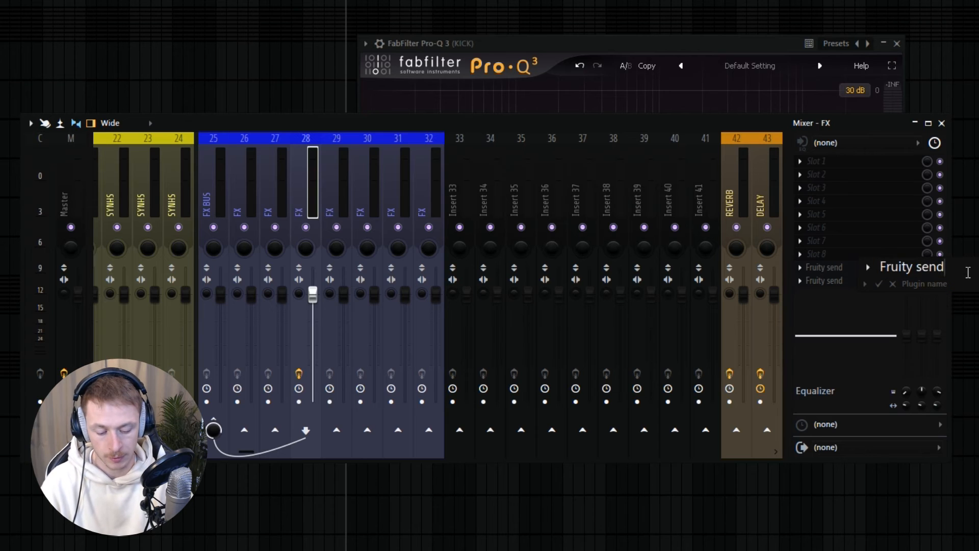
{"action": "type", "text": "- REVERB"}
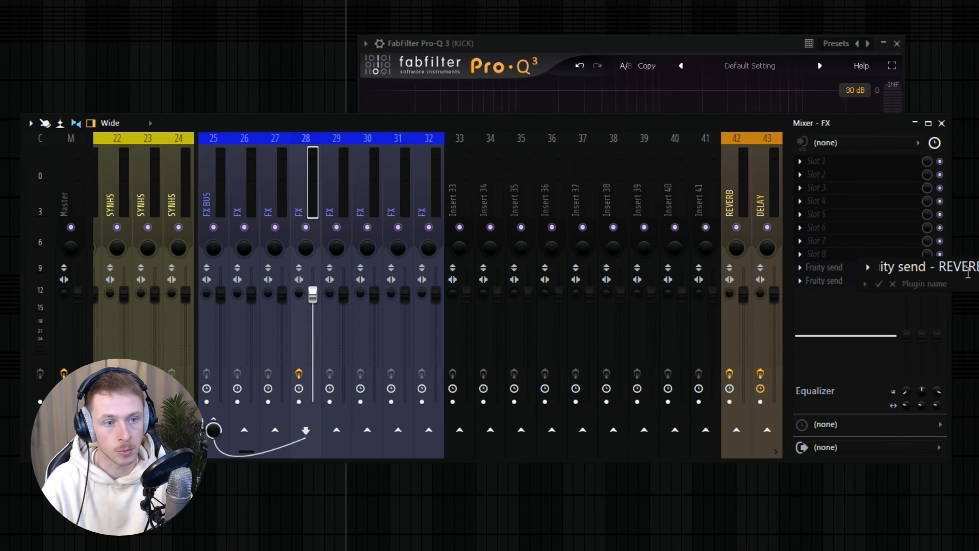
{"action": "key", "text": "Return"}
{"action": "type", "text": "- DELAY"}
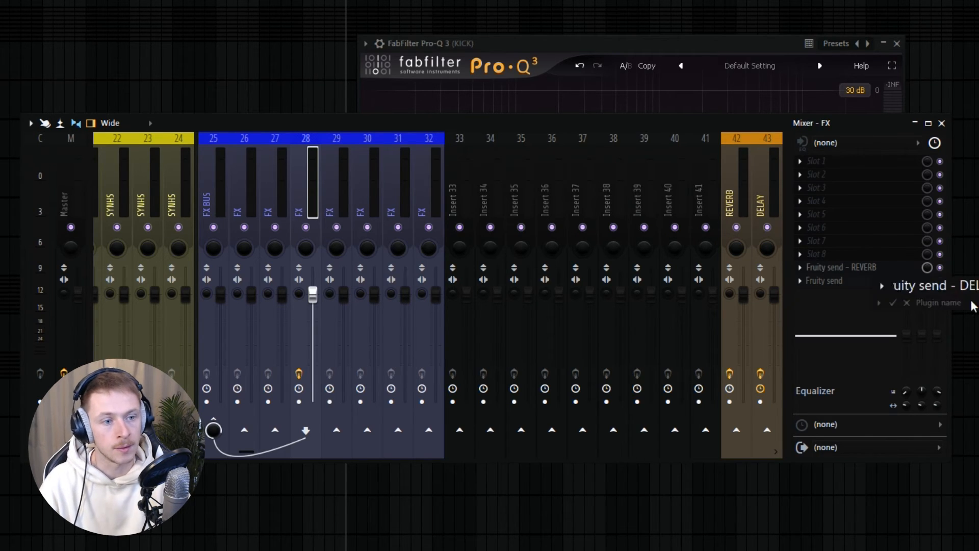
{"action": "key", "text": "Return"}
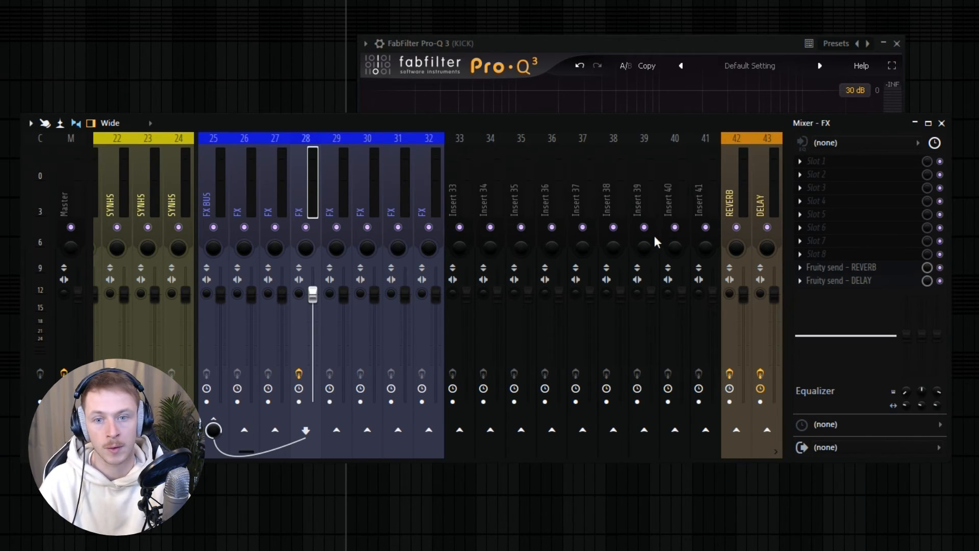
Sidechain the FX track on mixer insert 28 to REVERB and DELAY, and set the Fruity send - REVERB destination to REVERB
{"action": "right_click", "coordinate": [767, 430]}
{"action": "left_click", "coordinate": [800, 470]}
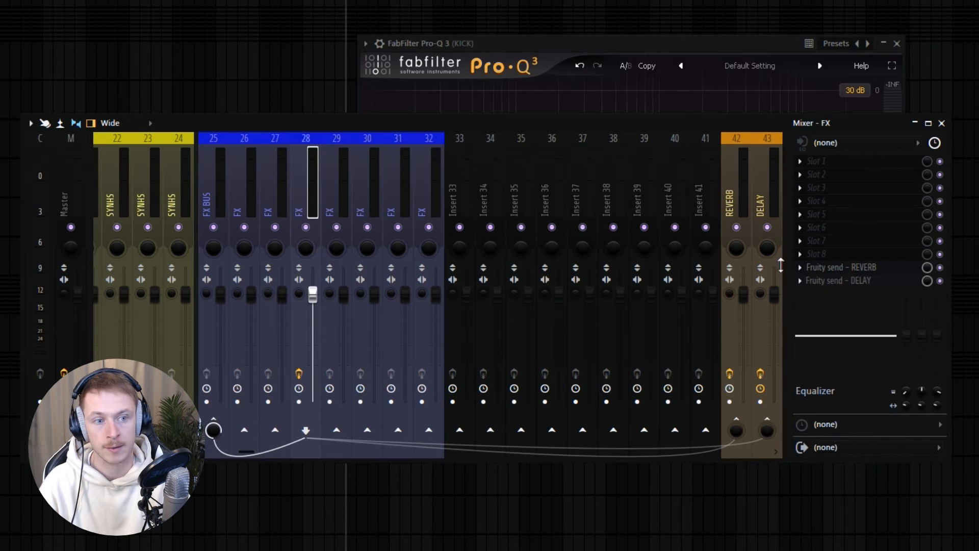
{"action": "left_click", "coordinate": [334, 245]}
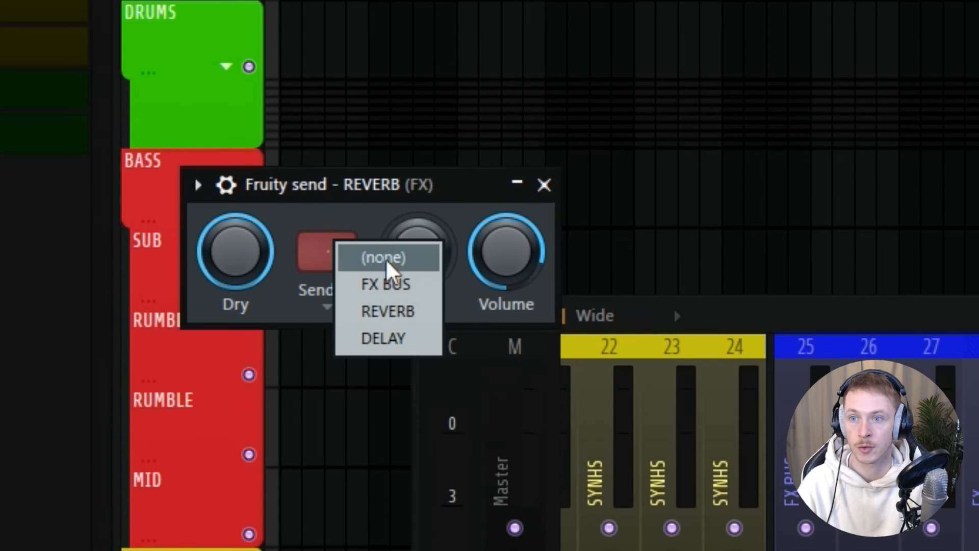
{"action": "left_click", "coordinate": [410, 309]}
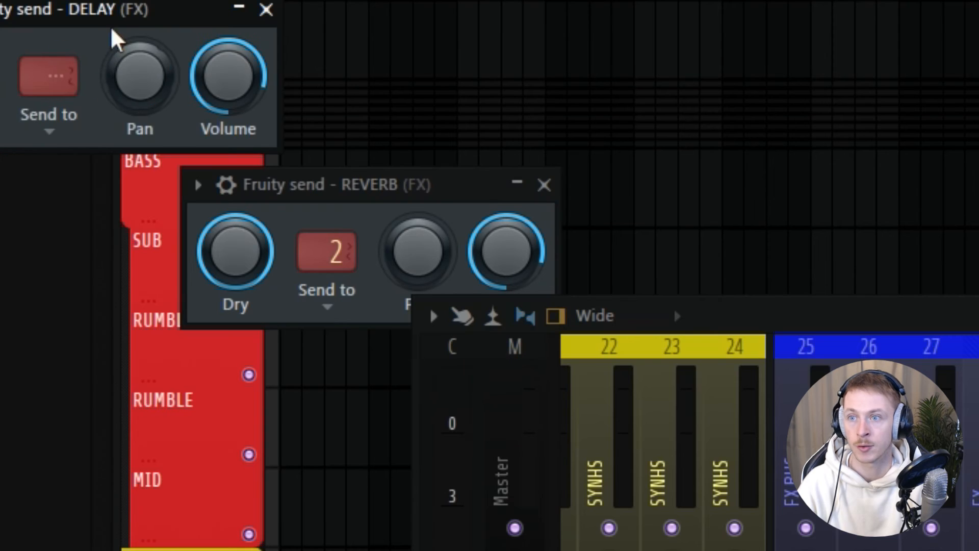
{"action": "left_click_drag", "start_coordinate": [110, 25], "coordinate": [146, 38]}
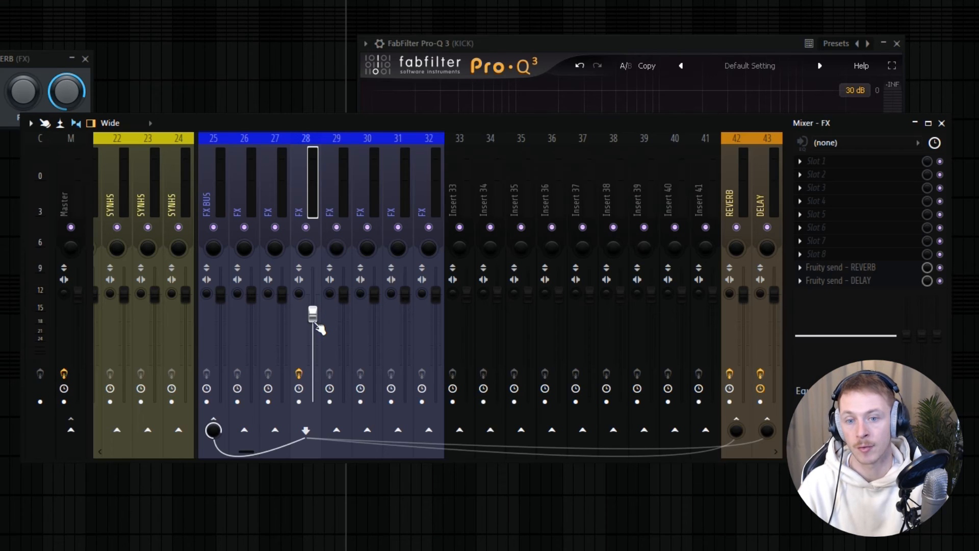
Lower the volume fader of the FX track on mixer insert 28
{"action": "left_click_drag", "start_coordinate": [312, 313], "coordinate": [313, 321]}
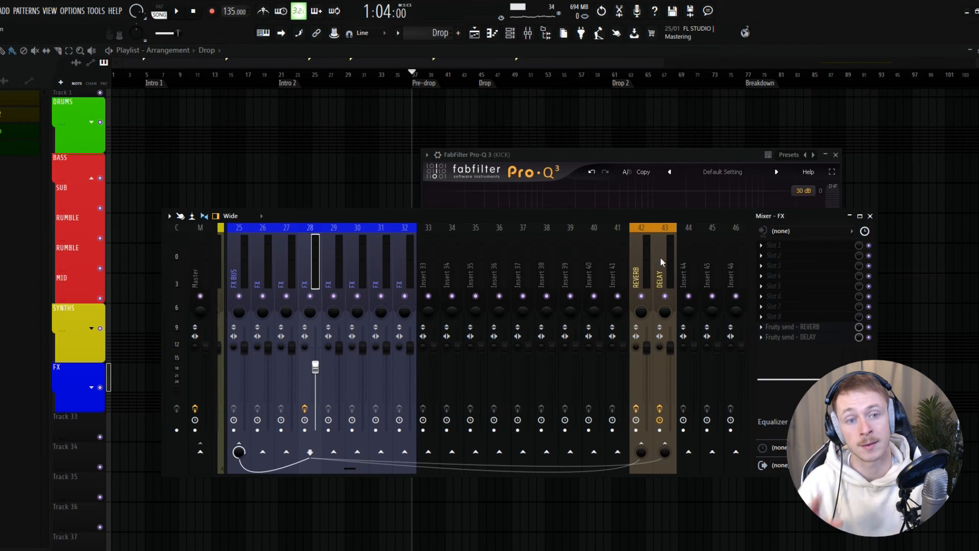
{"action": "scroll", "coordinate": [346, 264], "scroll_direction": "up", "scroll_amount": 3}
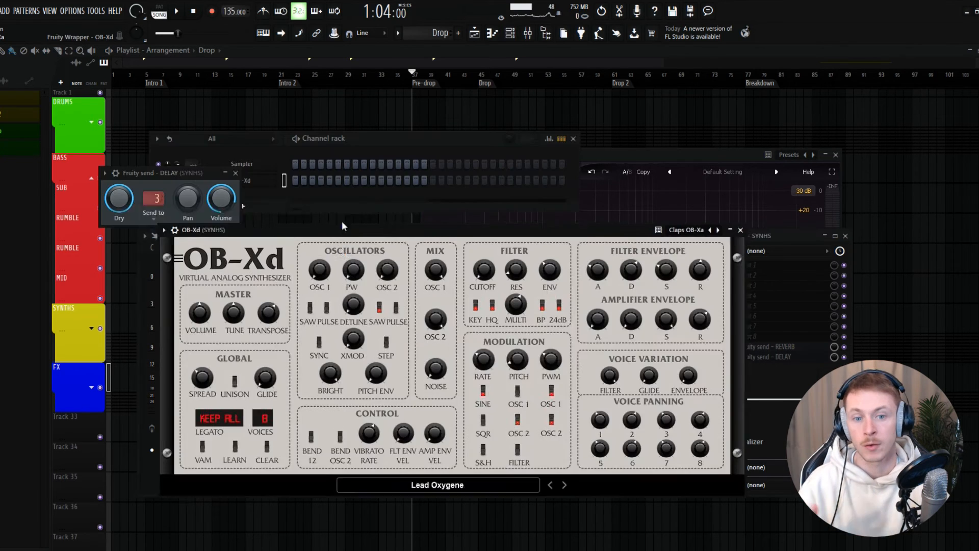
{"action": "left_click_drag", "start_coordinate": [342, 222], "coordinate": [302, 202]}
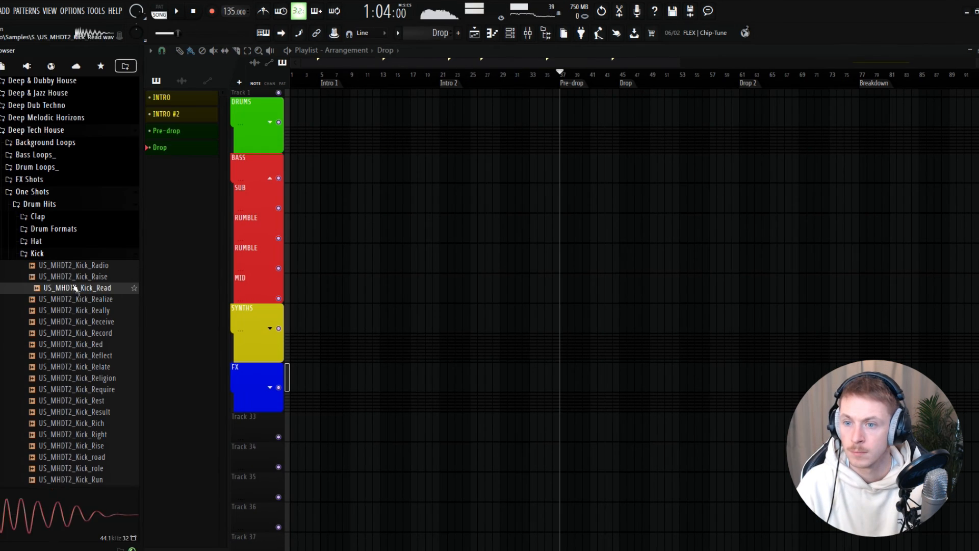
Audition kick one-shots and place US_MHDT2_Kick_Record on the KICK playlist track from the Drop marker, then select the KICK mixer track
{"action": "left_click", "coordinate": [87, 310]}
{"action": "left_click", "coordinate": [92, 332]}
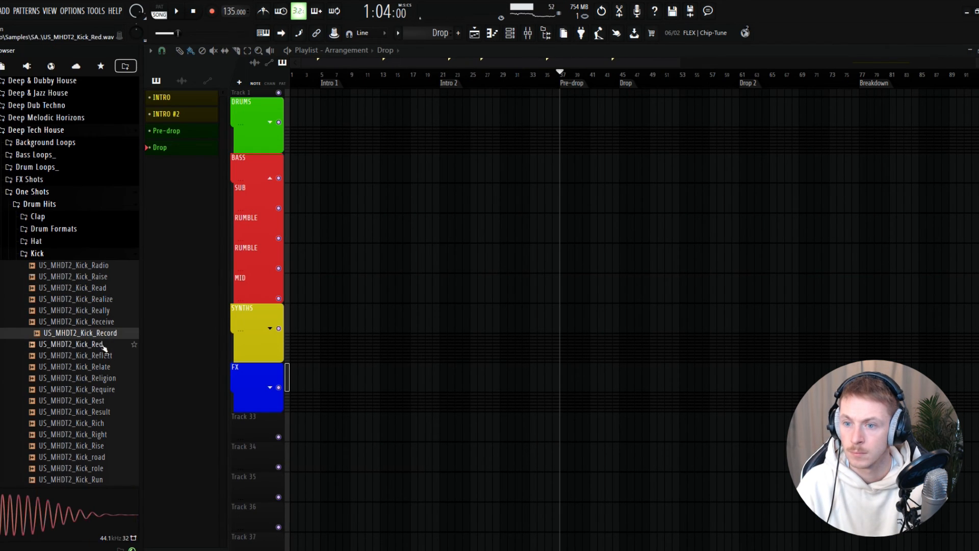
{"action": "left_click", "coordinate": [103, 345]}
{"action": "left_click", "coordinate": [100, 333]}
{"action": "left_click_drag", "start_coordinate": [100, 333], "coordinate": [255, 176]}
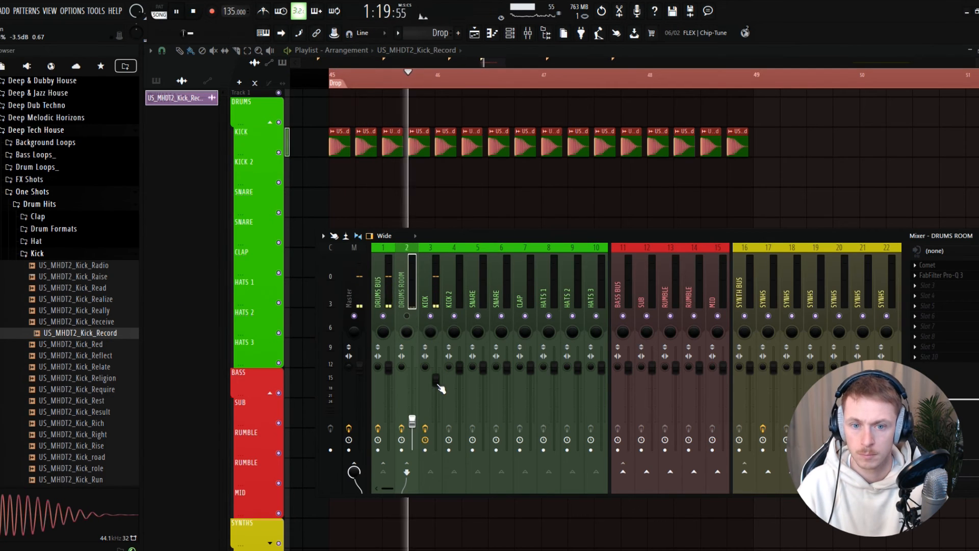
{"action": "left_click", "coordinate": [439, 387]}
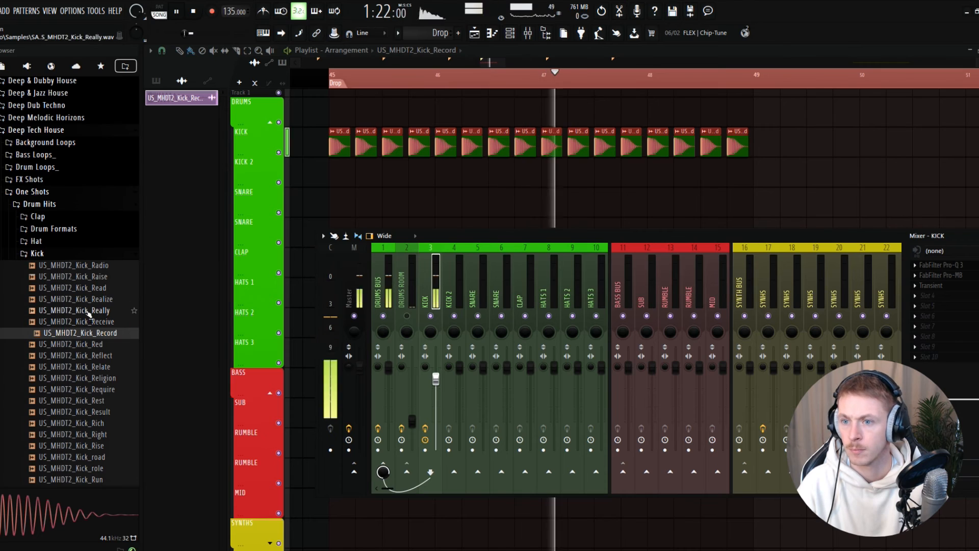
Audition the hat one-shots and add US_MHDT2_Hat_Per on the off-beats of the HATS 2 track, checking it in playback
{"action": "key", "text": "space"}
{"action": "left_click", "coordinate": [98, 242]}
{"action": "left_click", "coordinate": [101, 264]}
{"action": "left_click", "coordinate": [106, 287]}
{"action": "left_click", "coordinate": [111, 309]}
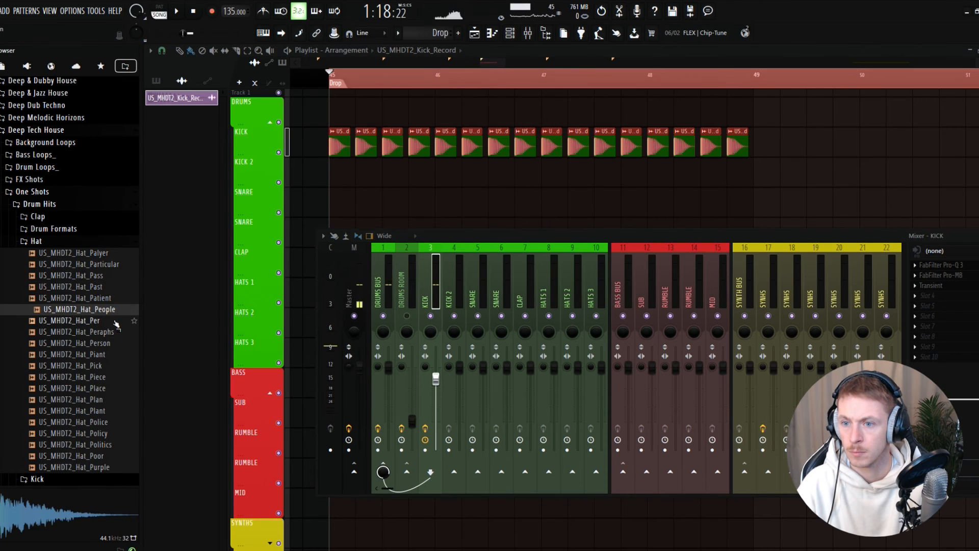
{"action": "left_click", "coordinate": [114, 322]}
{"action": "left_click", "coordinate": [115, 343]}
{"action": "left_click", "coordinate": [104, 323]}
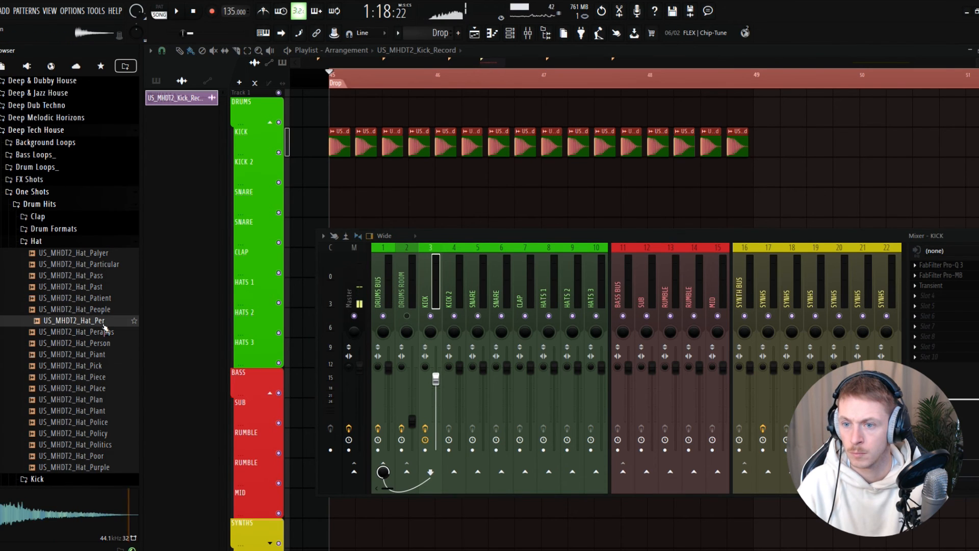
{"action": "key", "text": "space"}
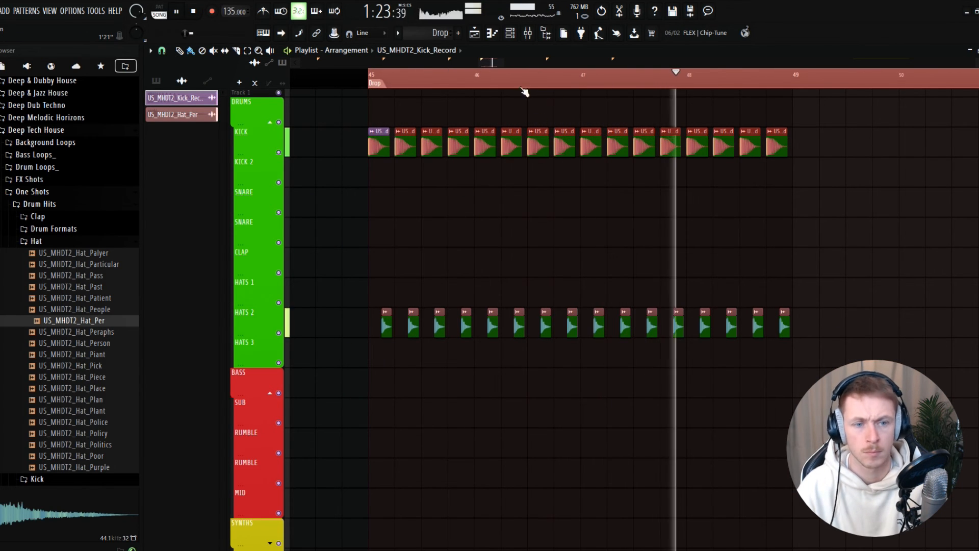
{"action": "key", "text": "space"}
Audition more hats, use US_MHDT2_Hat_Poor for the HATS 1 track and lower that track's mixer volume
{"action": "scroll", "coordinate": [87, 383], "scroll_direction": "down", "scroll_amount": 3}
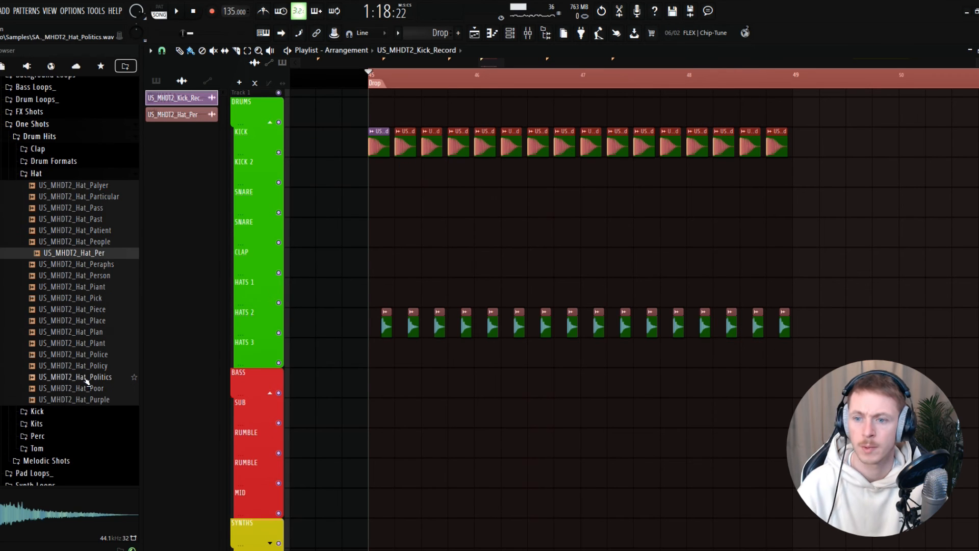
{"action": "left_click", "coordinate": [88, 376]}
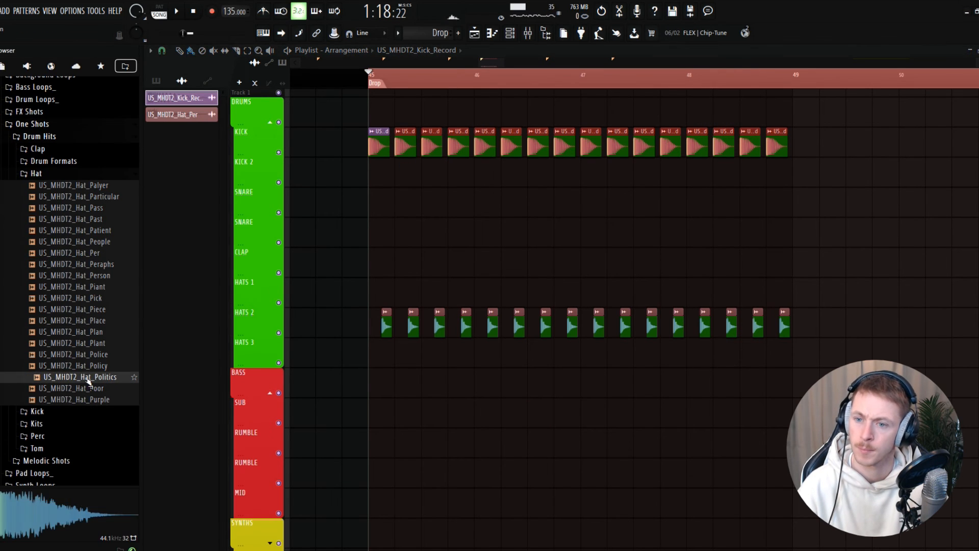
{"action": "left_click", "coordinate": [99, 388]}
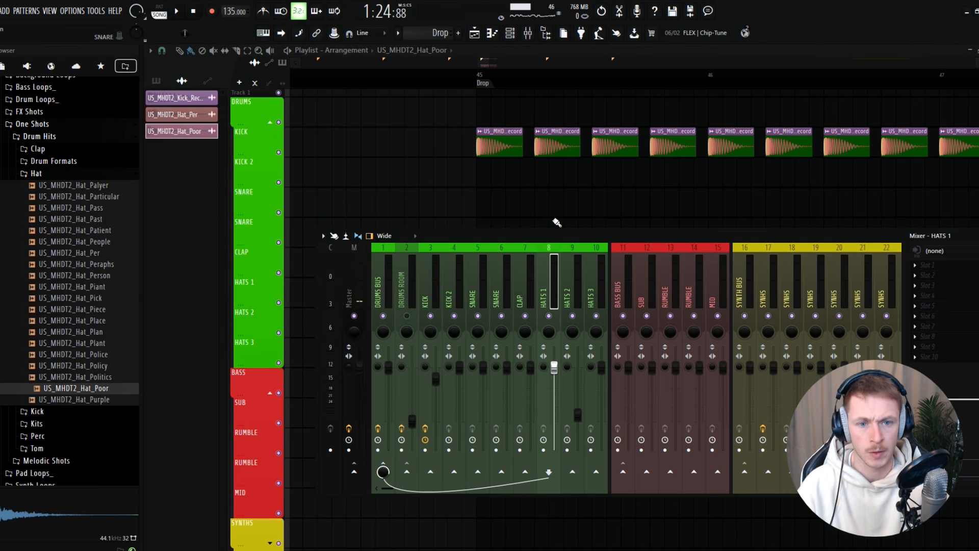
{"action": "key", "text": "space"}
{"action": "left_click_drag", "start_coordinate": [554, 368], "coordinate": [554, 425]}
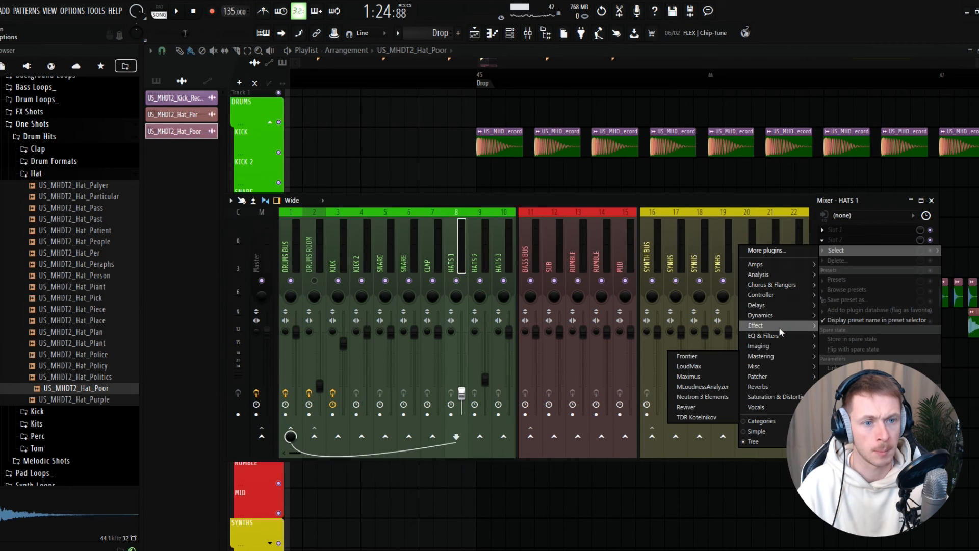
Load the STFU plugin into the second effect slot of the HATS 1 mixer track and start playback
{"action": "mouse_move", "coordinate": [777, 315]}
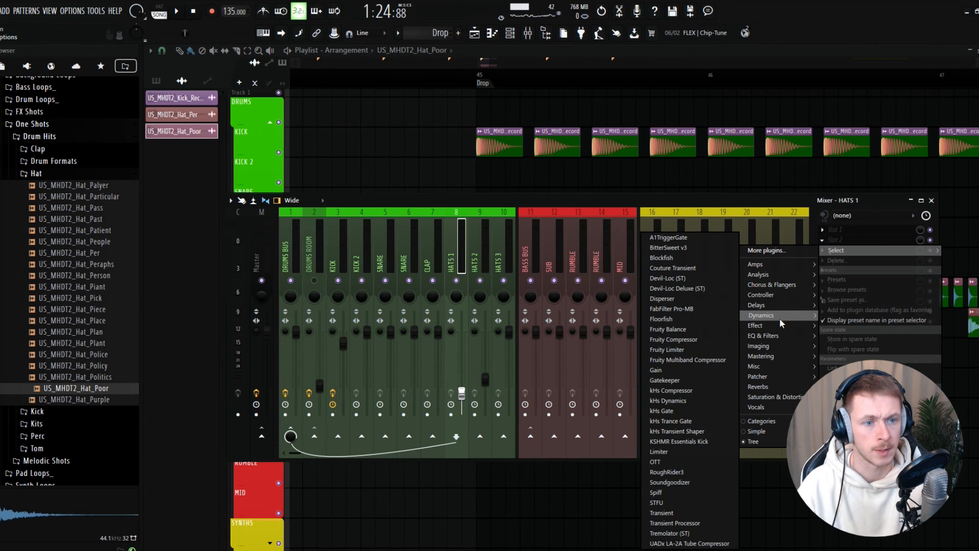
{"action": "left_click", "coordinate": [683, 502]}
{"action": "key", "text": "space"}
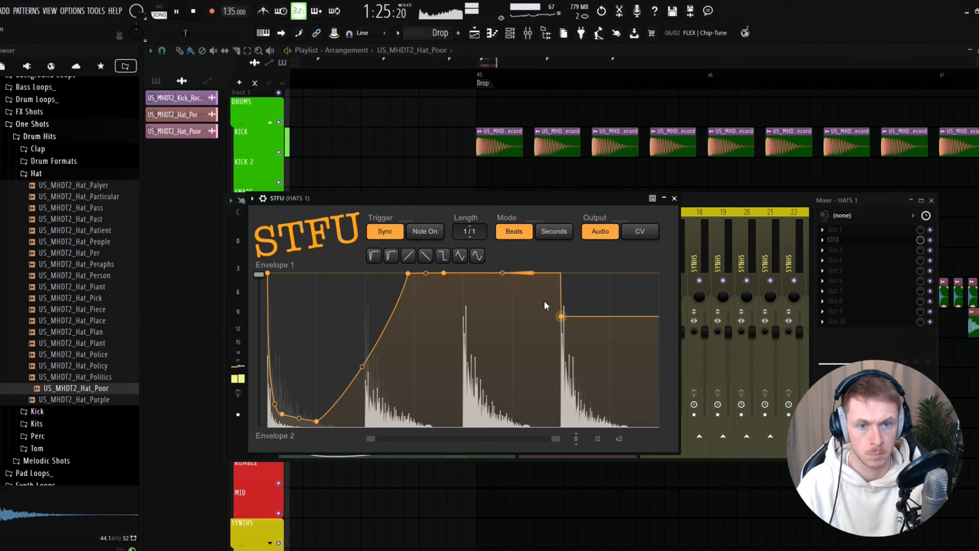
Reshape the later part of STFU's first envelope on HATS 1 into a smooth downward curve with a later, lower end point
{"action": "double_click", "coordinate": [503, 274]}
{"action": "left_click_drag", "start_coordinate": [502, 294], "coordinate": [502, 279]}
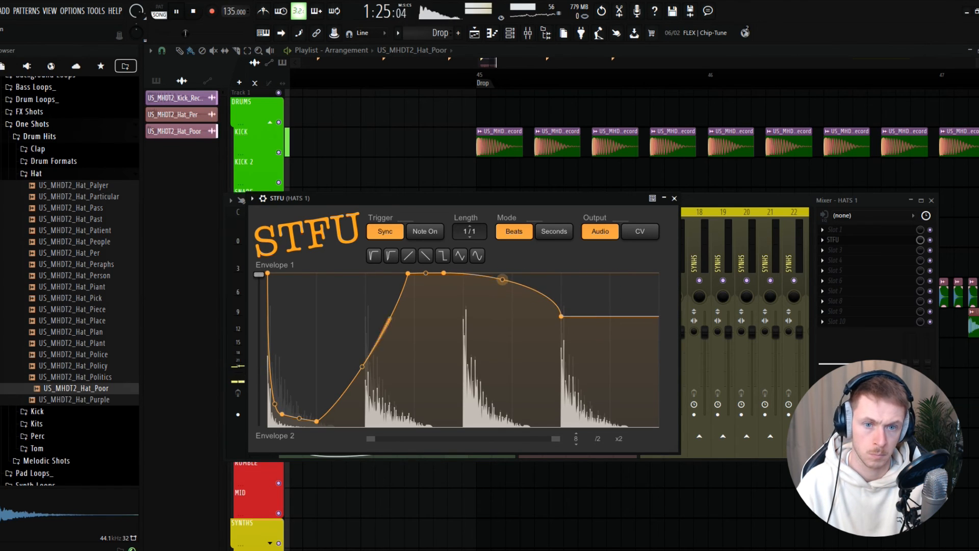
{"action": "left_click_drag", "start_coordinate": [563, 317], "coordinate": [598, 333]}
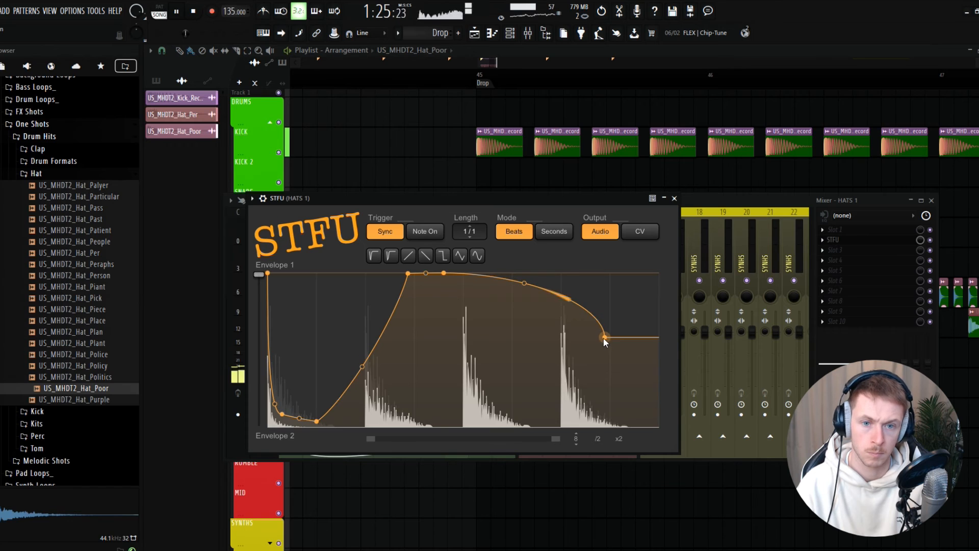
{"action": "left_click", "coordinate": [674, 198]}
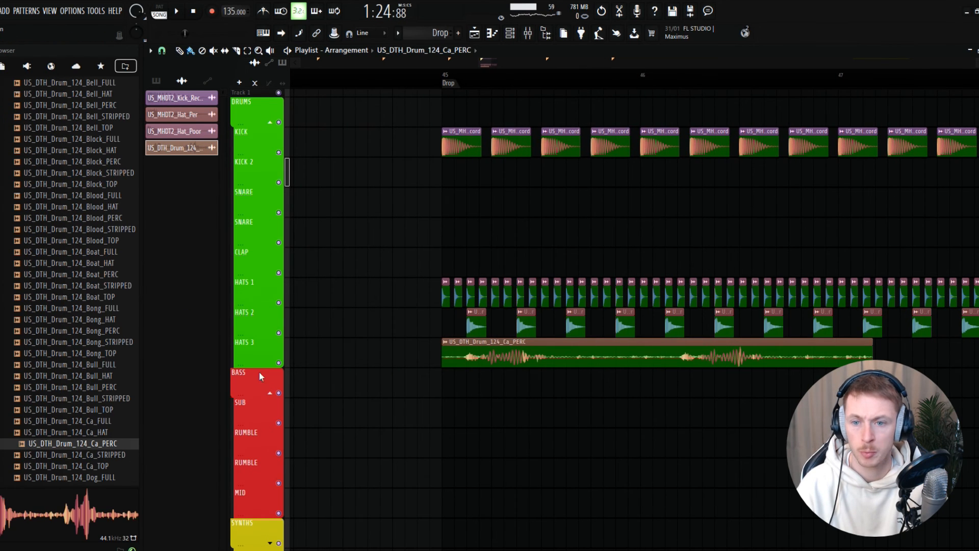
Set the PERC LOOP track's Pro-Q 3 low cut to about 793 Hz at 24 dB/oct and adjust the track's volume fader
{"action": "right_click", "coordinate": [260, 376]}
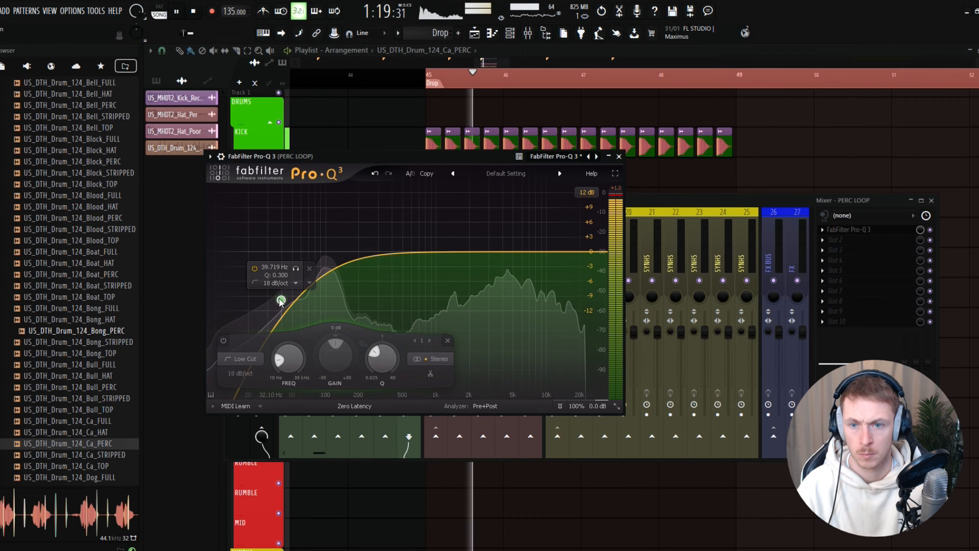
{"action": "left_click_drag", "start_coordinate": [281, 301], "coordinate": [425, 271]}
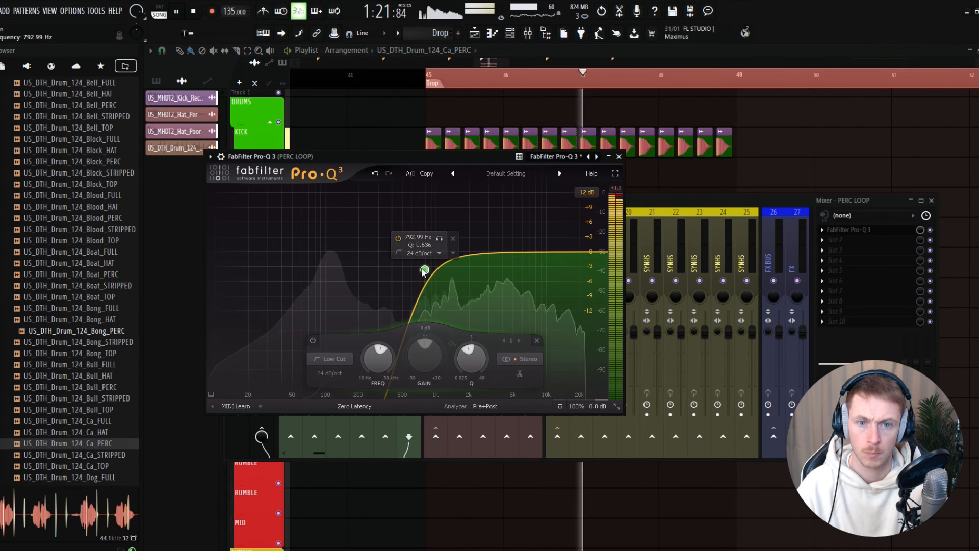
{"action": "left_click", "coordinate": [619, 156]}
{"action": "left_click_drag", "start_coordinate": [415, 379], "coordinate": [416, 368]}
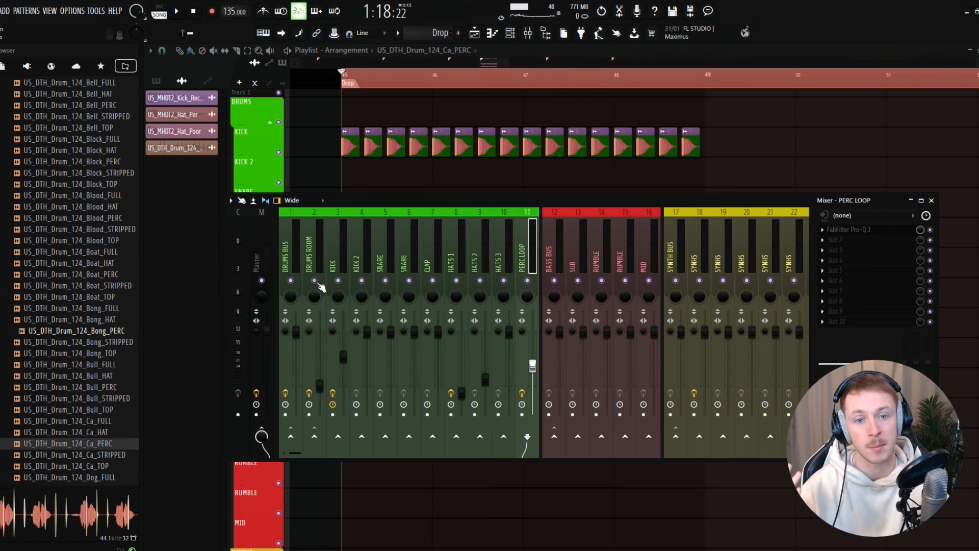
{"action": "scroll", "coordinate": [443, 264], "scroll_direction": "down", "scroll_amount": 3}
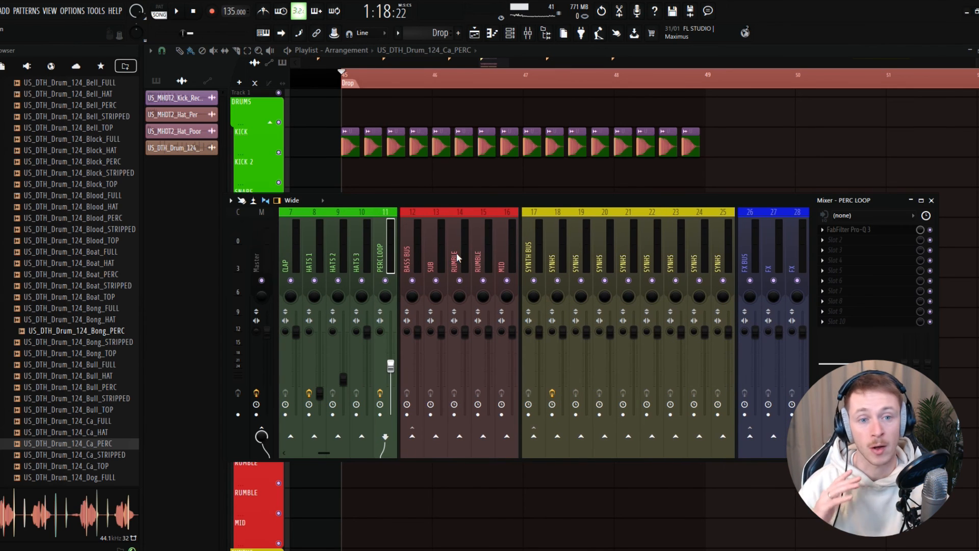
{"action": "key", "text": "F9"}
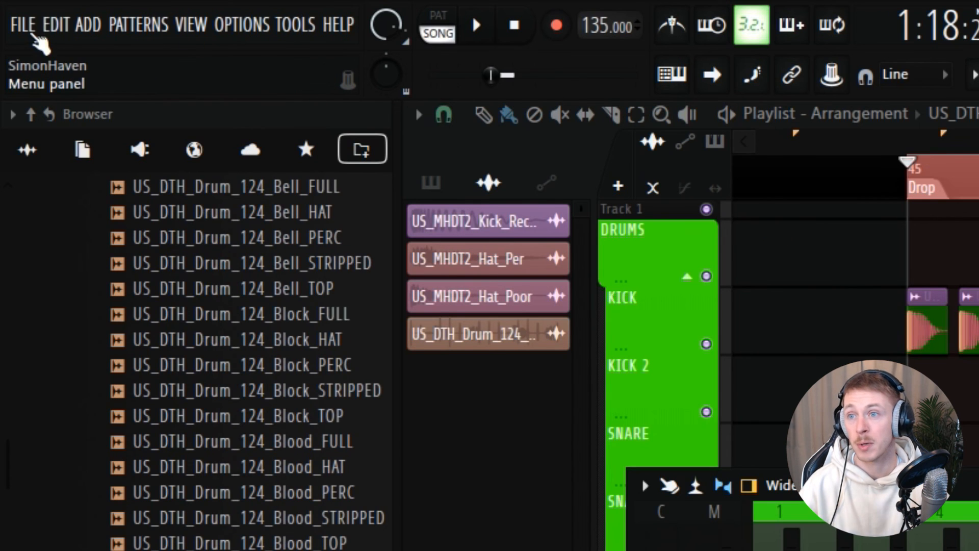
Browse the templates available for starting a new project
{"action": "left_click", "coordinate": [24, 25]}
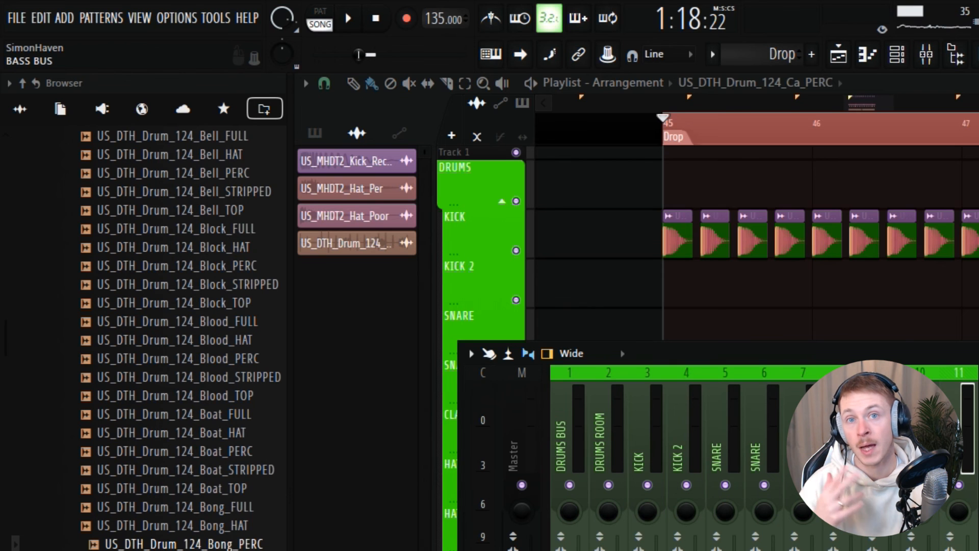
{"action": "left_click", "coordinate": [22, 15]}
{"action": "mouse_move", "coordinate": [47, 58]}
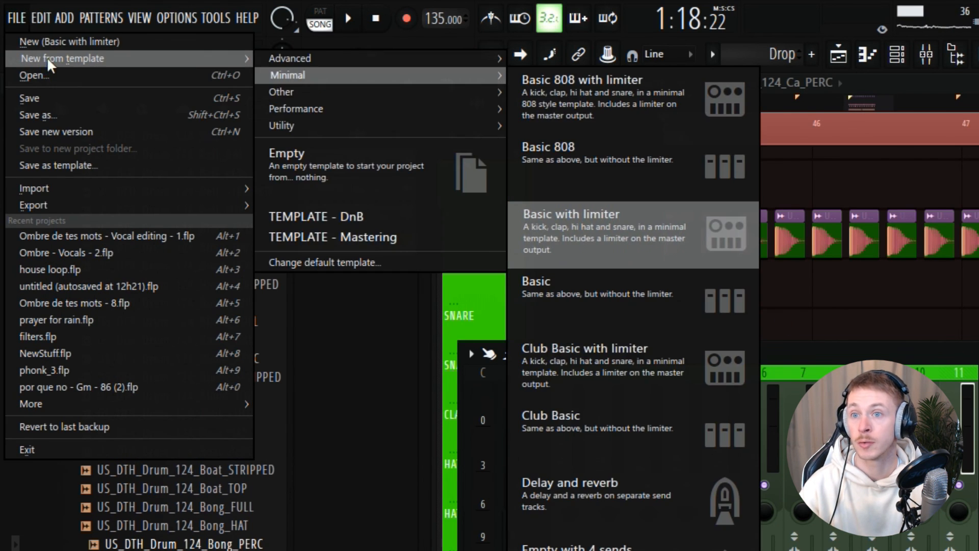